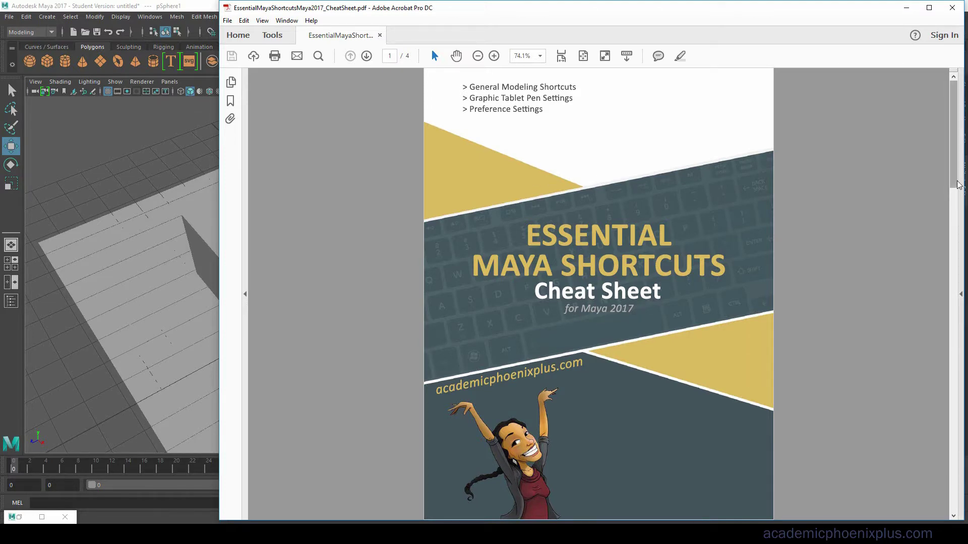
scroll(959, 202, down, 1)
scroll(959, 202, up, 1)
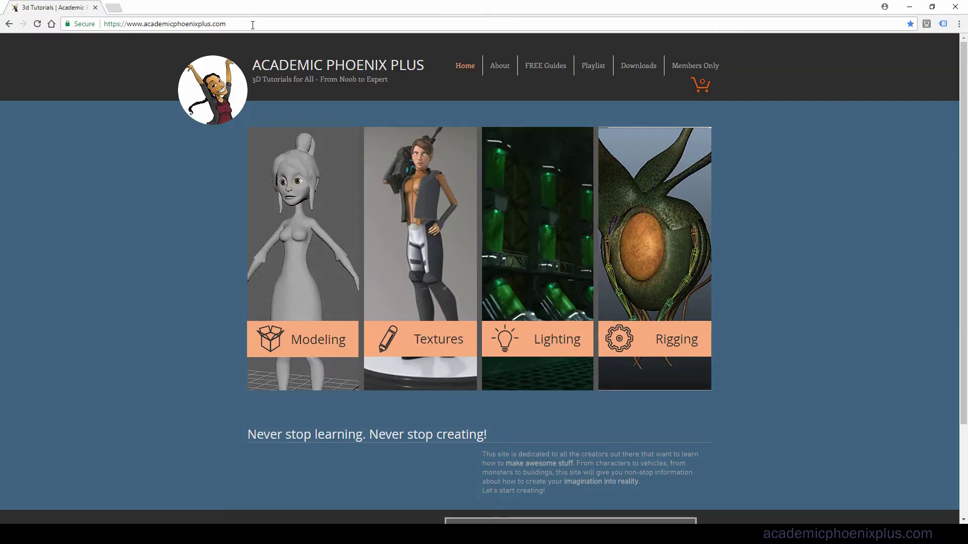
Reload the academicphoenixplus.com home page in the browser and dismiss the cheat sheet newsletter sign-up pop-up.
click(251, 26)
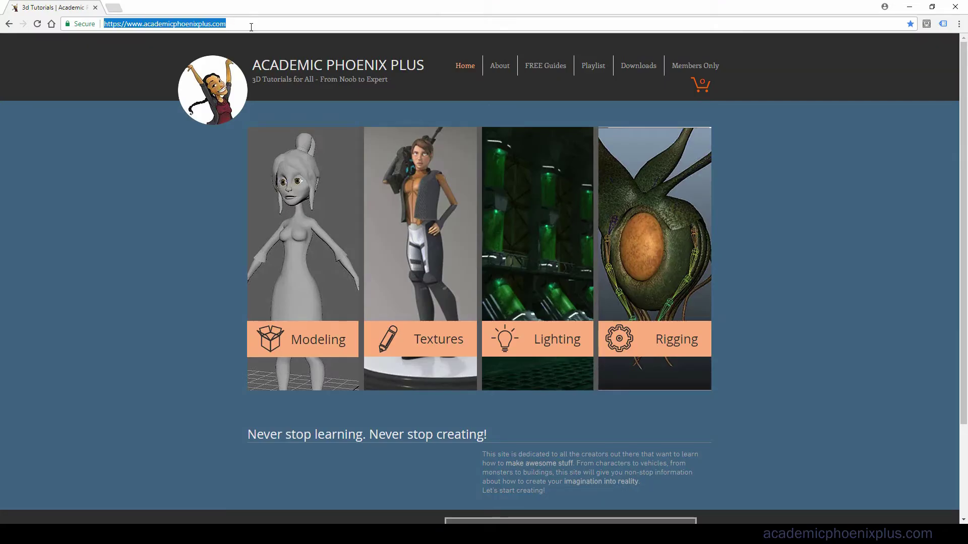
key(Return)
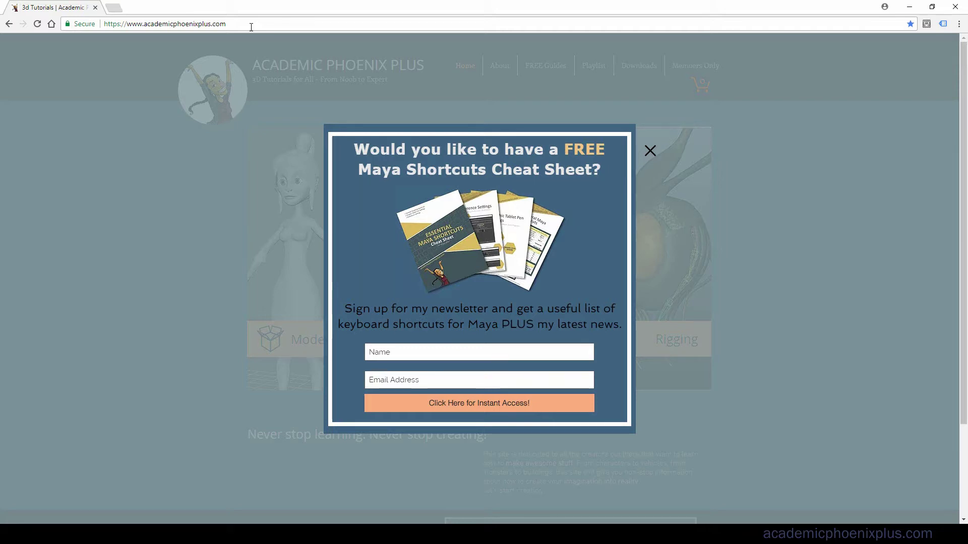
key(Escape)
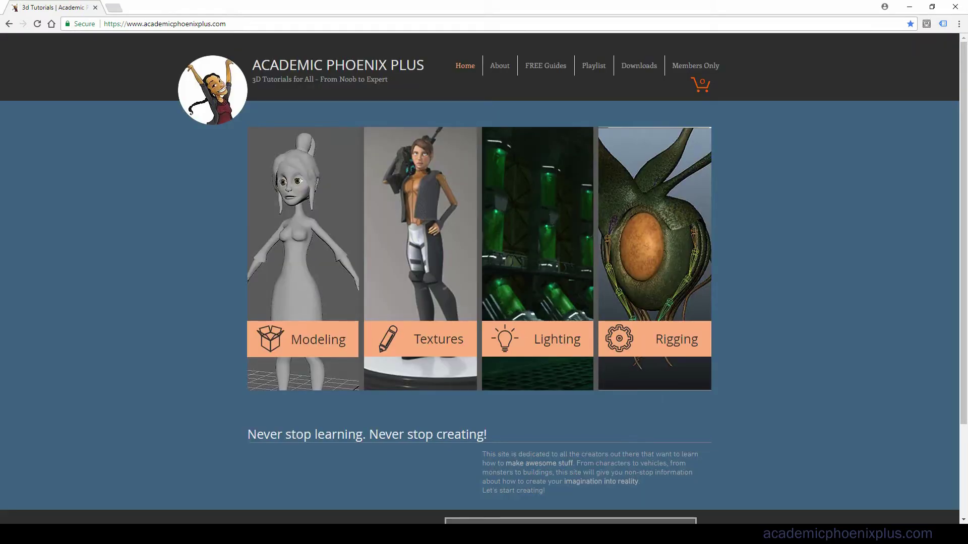
Switch to the Essential Maya Shortcuts PDF in Acrobat and show the General Maya Shortcuts page.
click(455, 534)
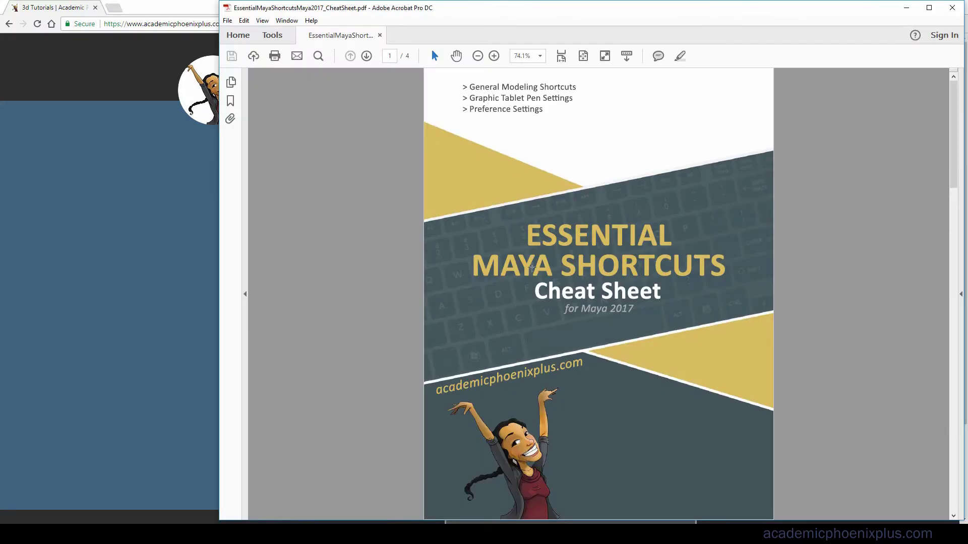
scroll(937, 240, down, 6)
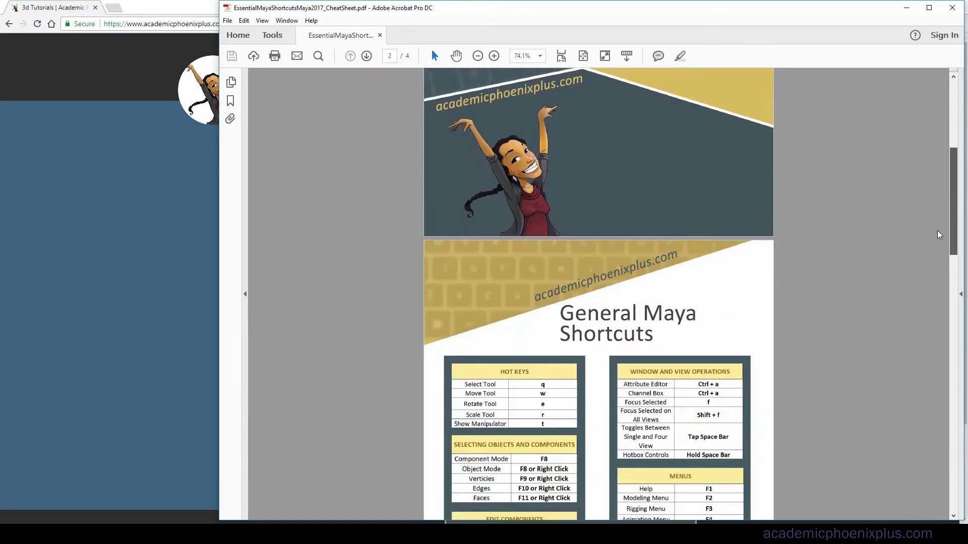
scroll(938, 240, down, 3)
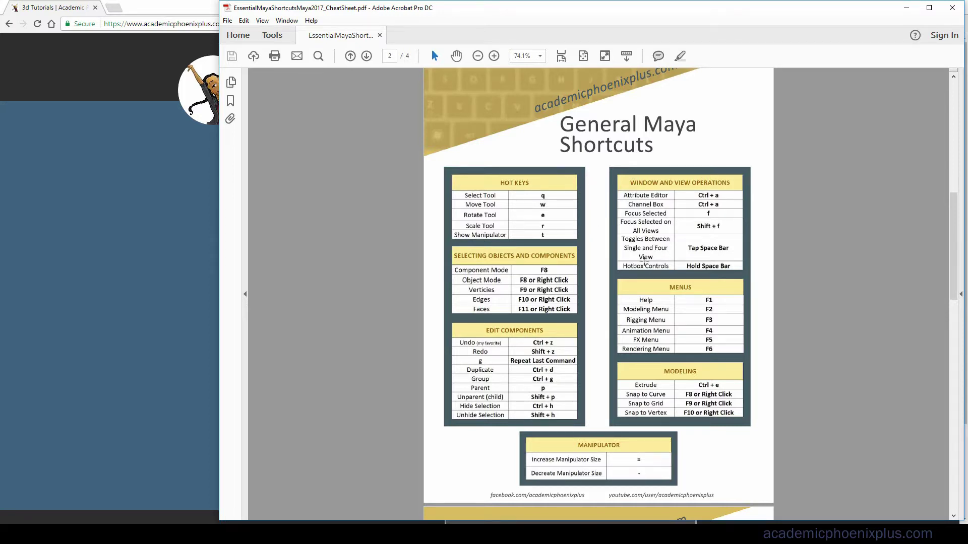
Switch to the Maya scene and view the cube and sphere on the plane from a lower, closer angle.
mouse_move(409, 533)
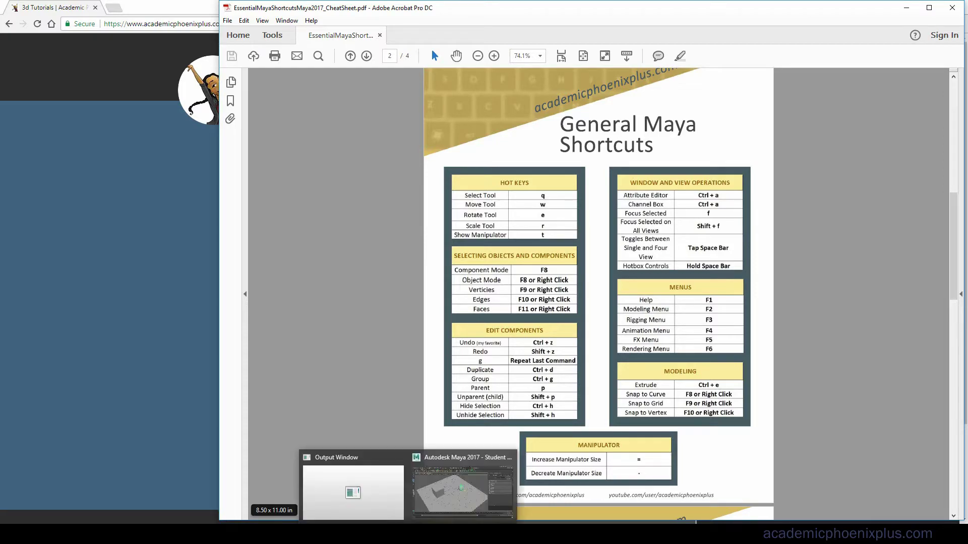
click(441, 497)
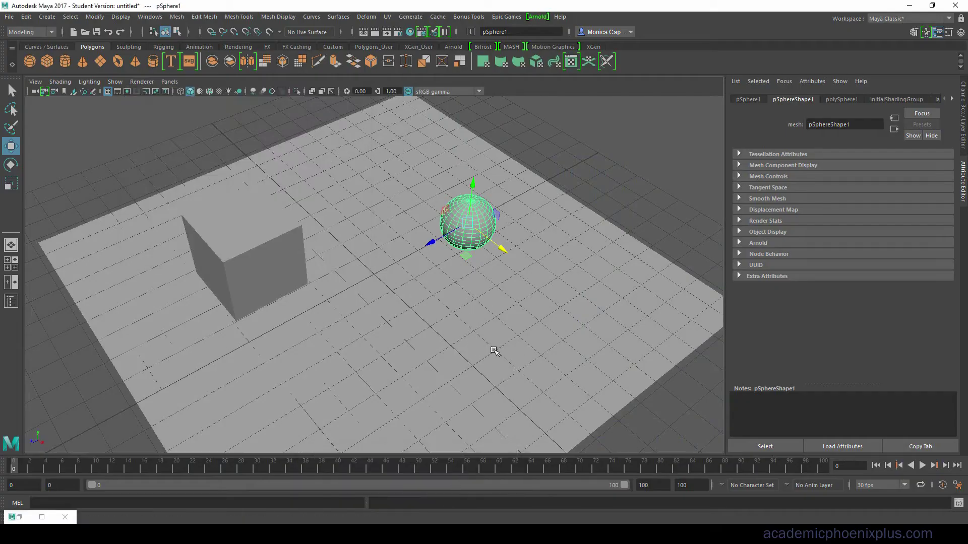
alt+drag(460, 323, 525, 287)
alt+right_drag(575, 198, 592, 241)
alt+middle_drag(592, 241, 598, 276)
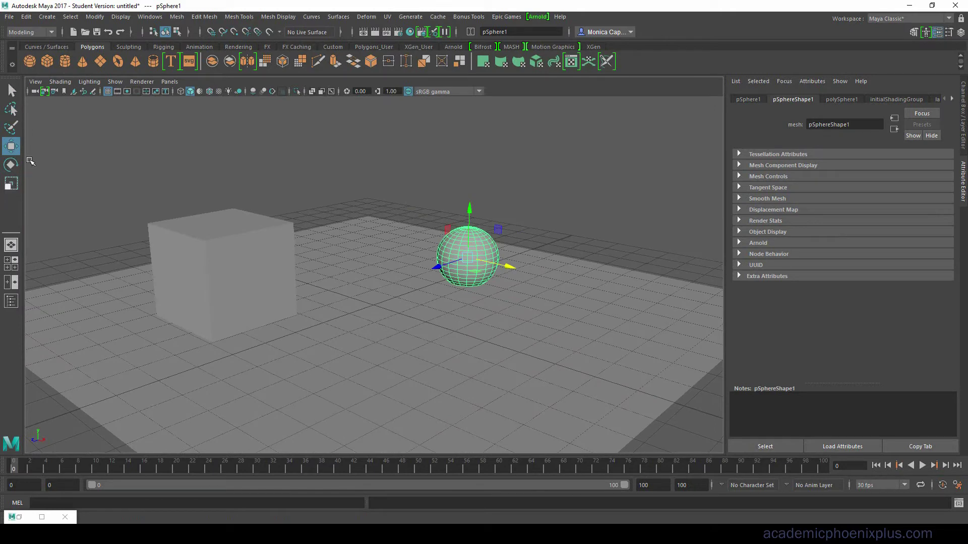
key(alt+Tab)
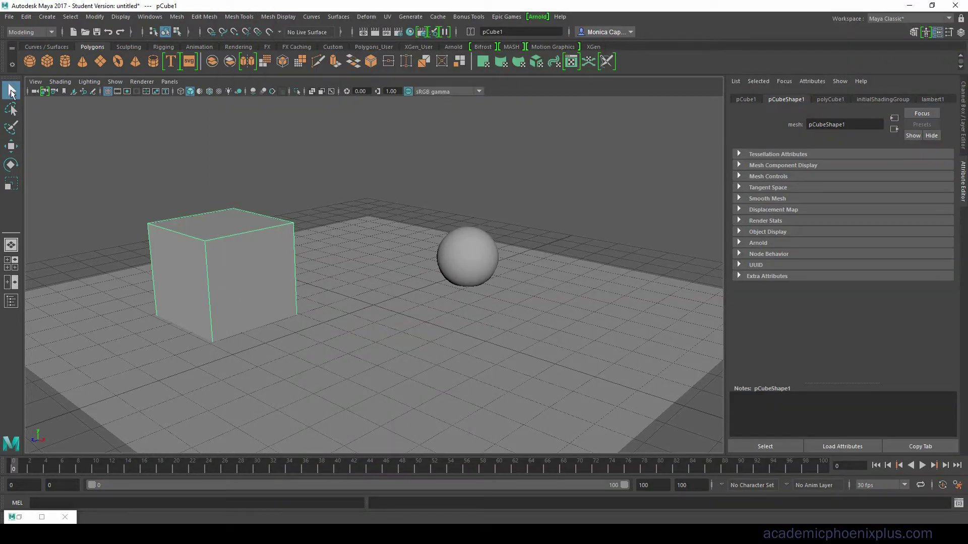
Alternate between the Select and Move tools, select the sphere, cube and plane together, and activate the Move tool.
key(w)
key(q)
key(w)
key(q)
click(473, 277)
click(434, 328)
click(289, 290)
click(483, 331)
key(w)
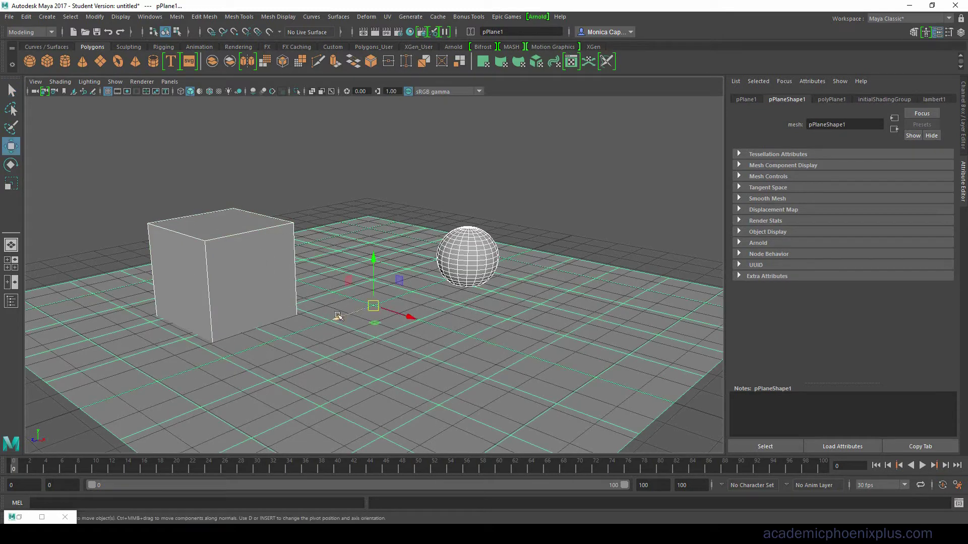
Select only the sphere, move it slightly upward, and undo the move.
click(358, 168)
click(478, 260)
mouse_move(467, 258)
mouse_down()
mouse_move(460, 234)
mouse_move(473, 248)
mouse_up()
key(ctrl+z)
Try rotating the sphere freely and scaling it uniformly by about 1.63, undoing each change.
key(e)
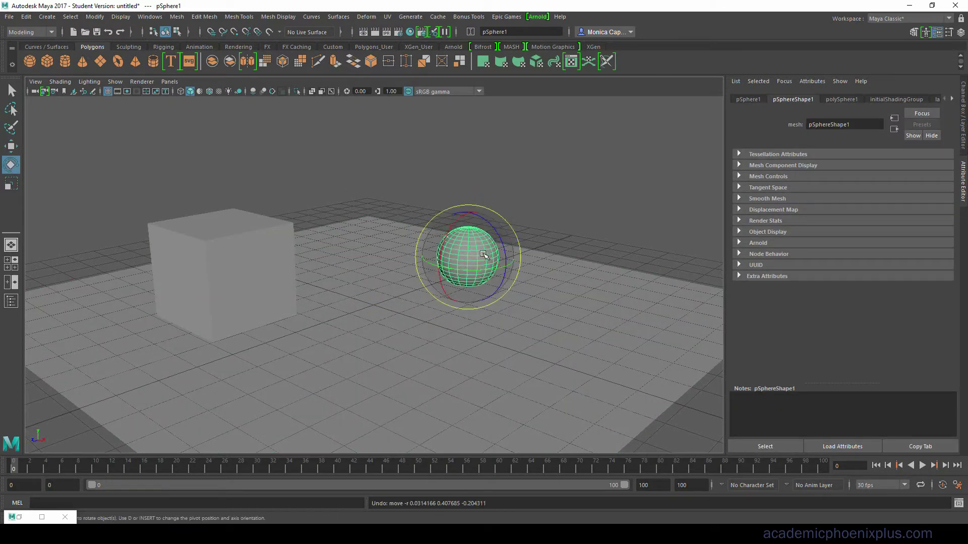
key(ctrl+z)
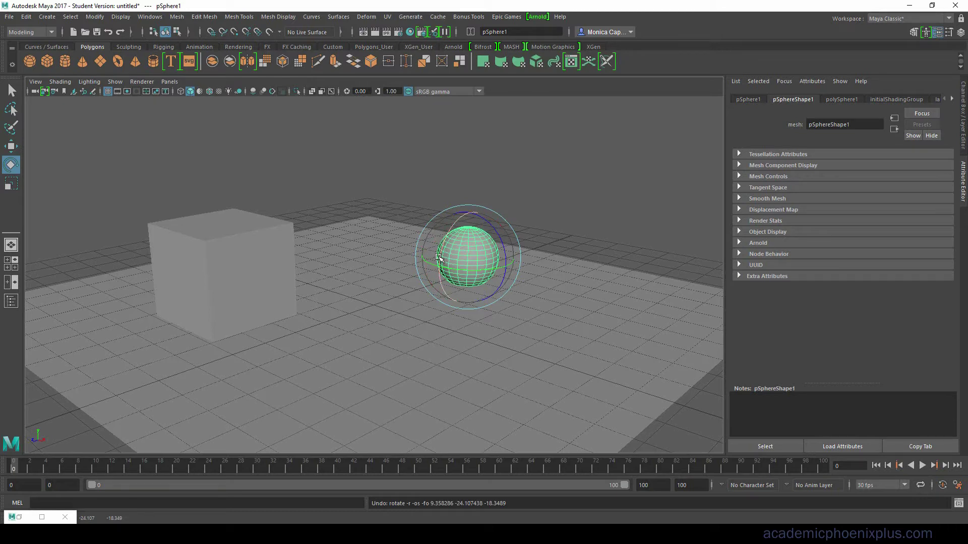
key(r)
drag(471, 253, 499, 247)
key(ctrl+z)
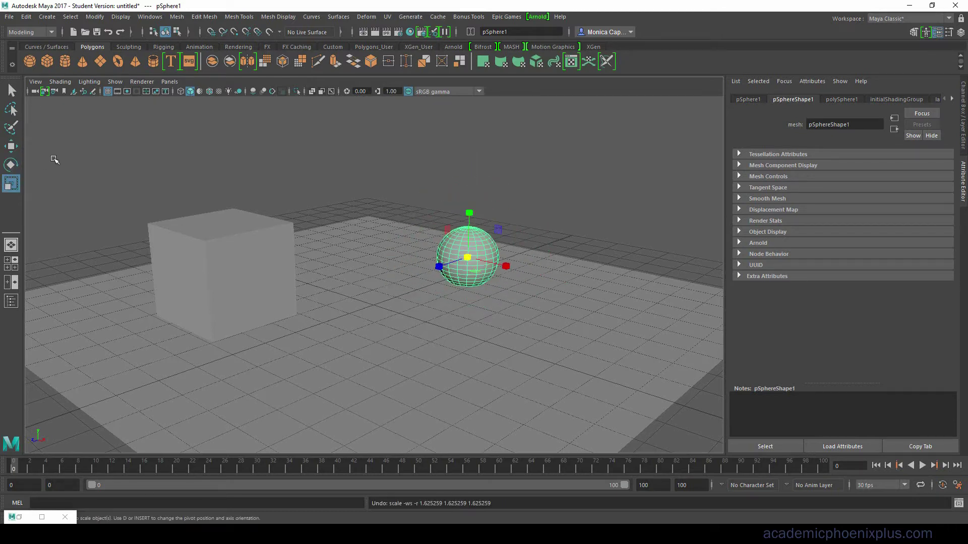
Activate the Select, Paint Selection, Move, Rotate and Scale tools in turn from the tool box, ending on Select.
click(11, 90)
click(12, 127)
click(10, 152)
click(10, 168)
click(10, 185)
click(11, 91)
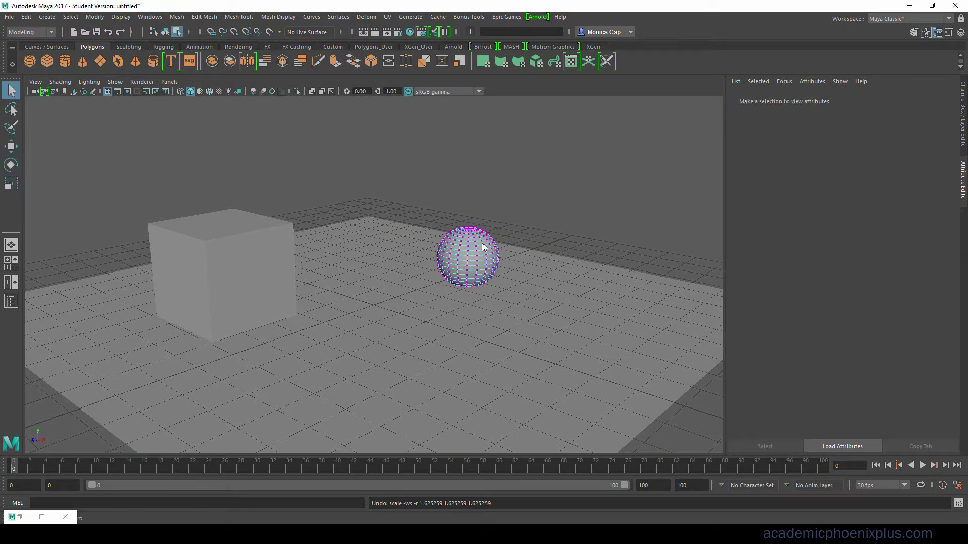
Return the sphere from vertex mode to object mode, try the Move tool on it, and reactivate Select.
right_drag(482, 247, 486, 257)
key(w)
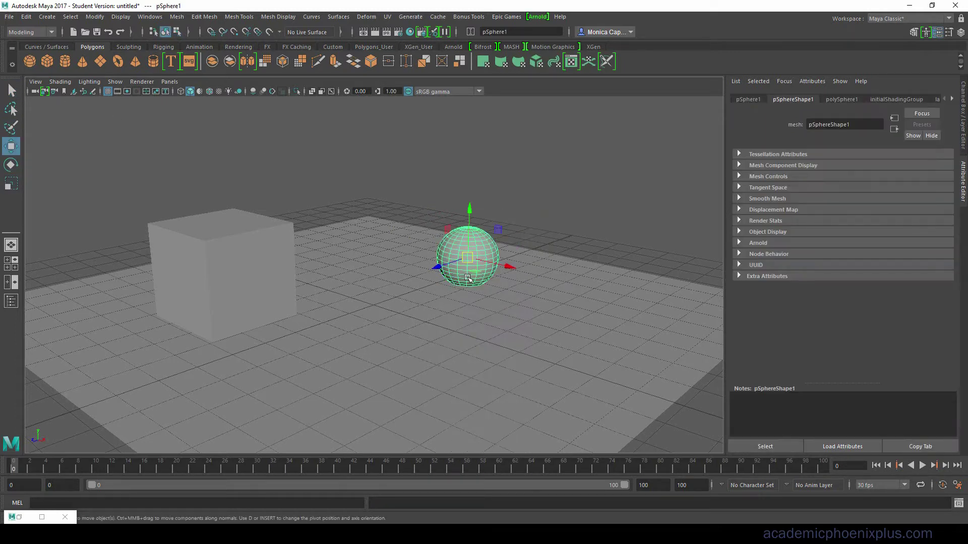
key(q)
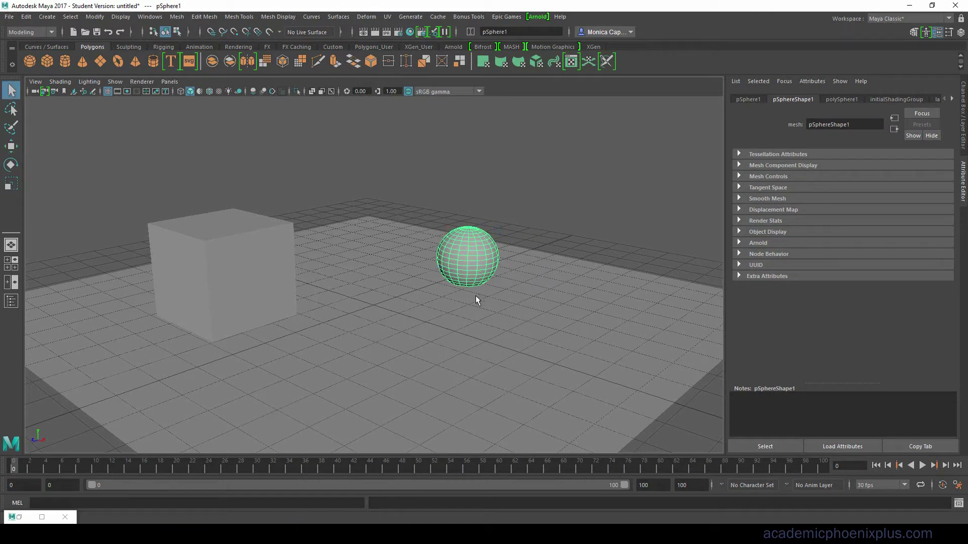
Cycle repeatedly through the Move, Rotate and Scale manipulators on the sphere, ending with the Select tool.
key(r)
key(w)
key(e)
key(r)
key(w)
key(e)
key(r)
key(w)
key(e)
key(r)
key(q)
Consult the Hot Keys table in the PDF cheat sheet, return to Maya, and undo the last selection change.
click(498, 534)
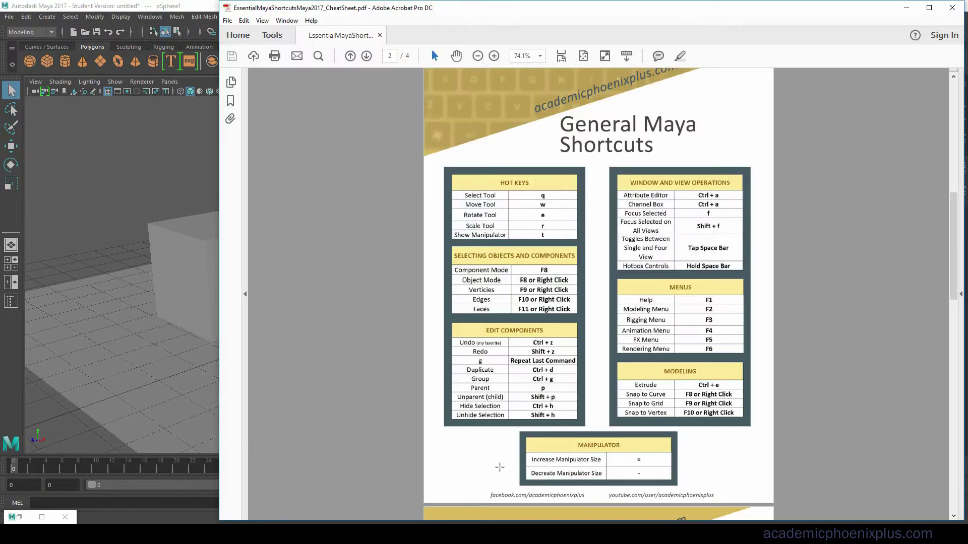
click(191, 5)
key(ctrl+z)
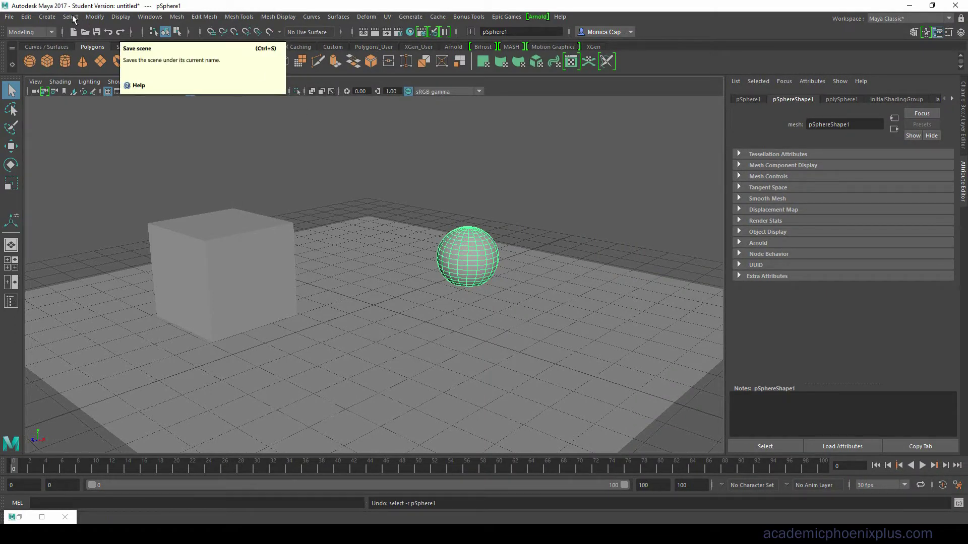
Create a spot light and raise it about 2.25 units above the plane.
click(54, 18)
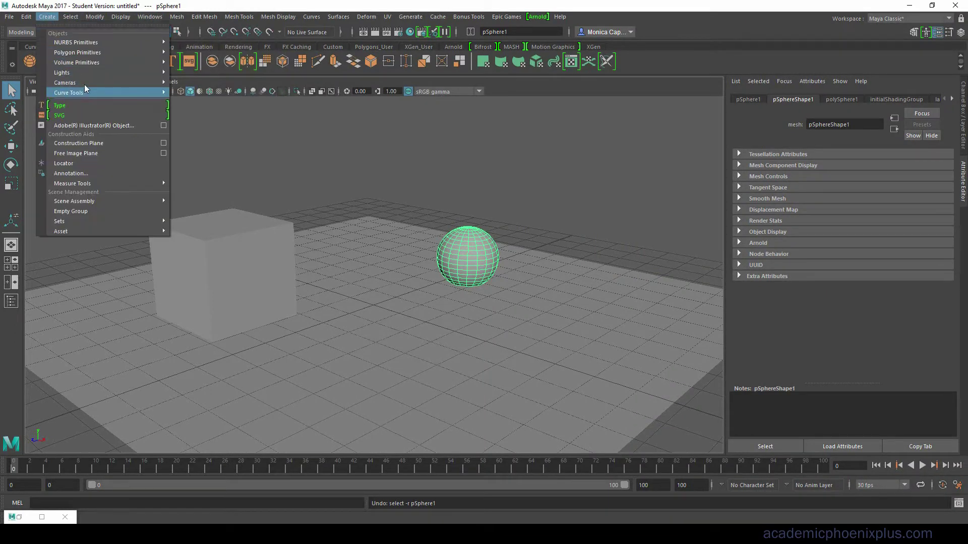
mouse_move(126, 73)
click(206, 110)
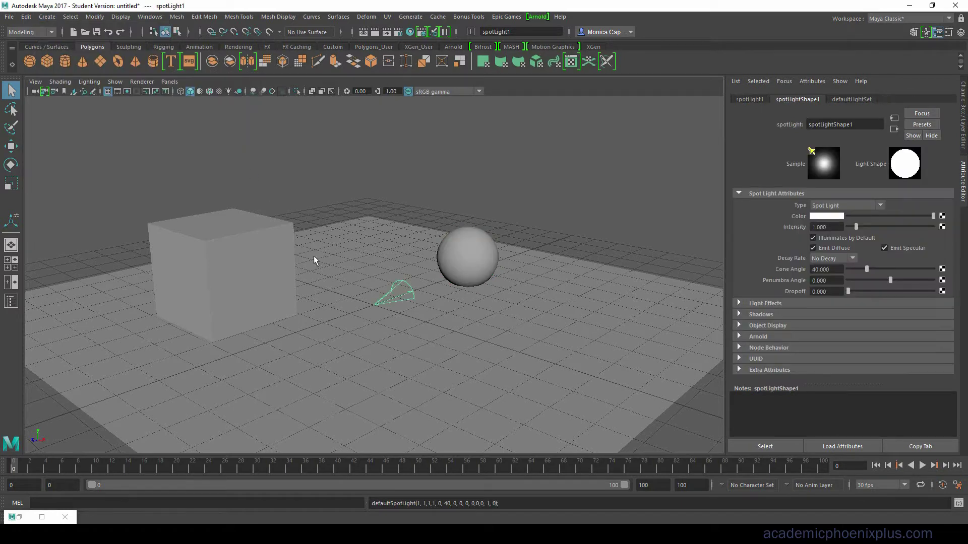
key(w)
drag(376, 254, 389, 181)
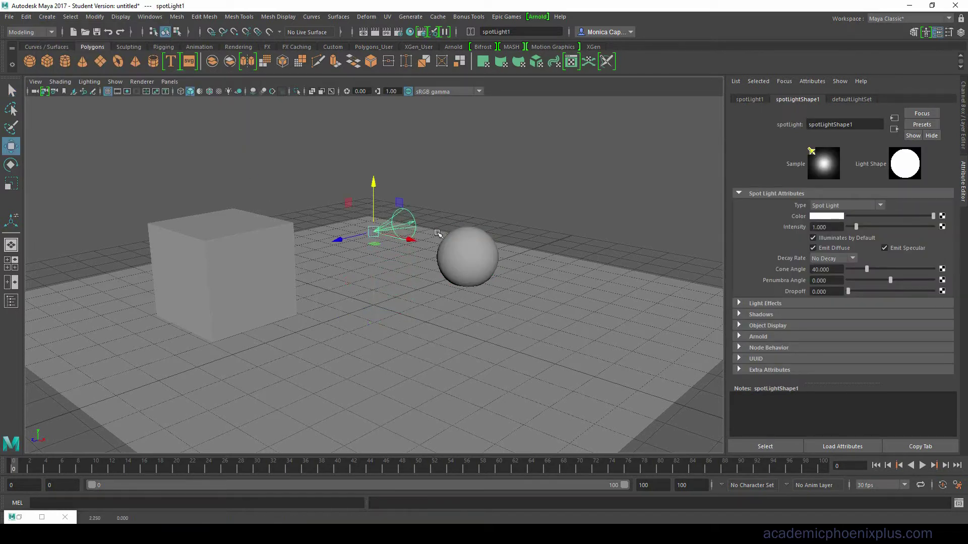
Aim the spot light at the sphere by repositioning its source and target with Show Manipulator, and delete the light.
key(t)
drag(482, 211, 482, 261)
alt+drag(481, 261, 428, 283)
drag(509, 310, 487, 282)
drag(362, 255, 385, 238)
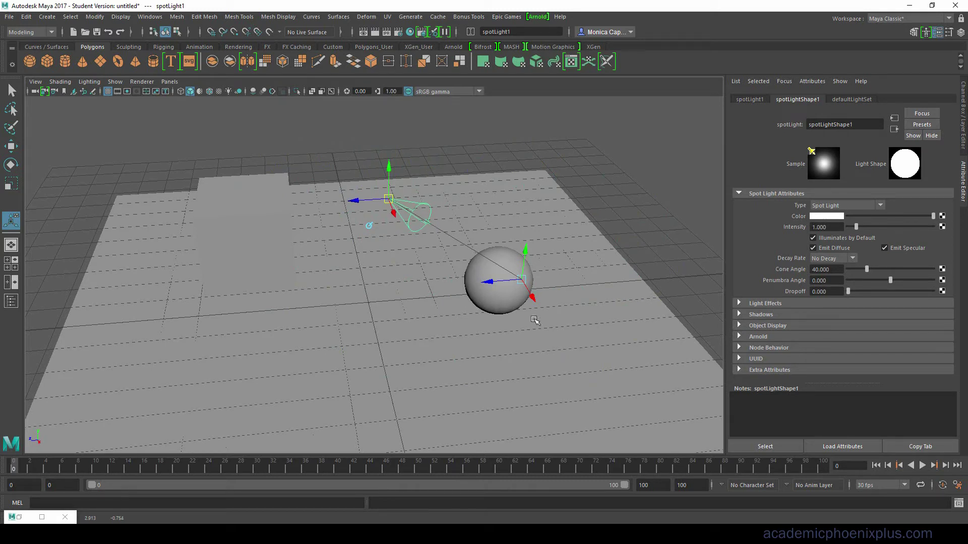
drag(522, 281, 495, 287)
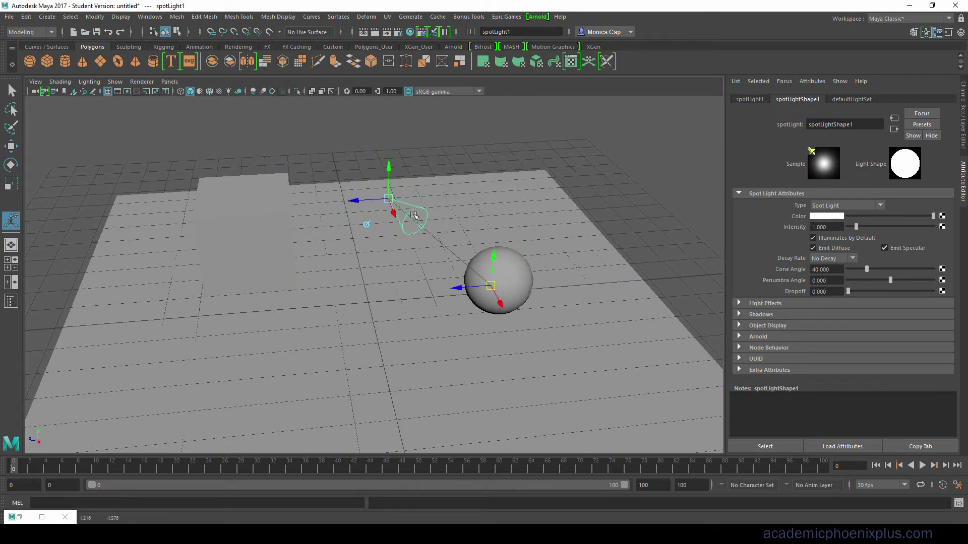
key(Delete)
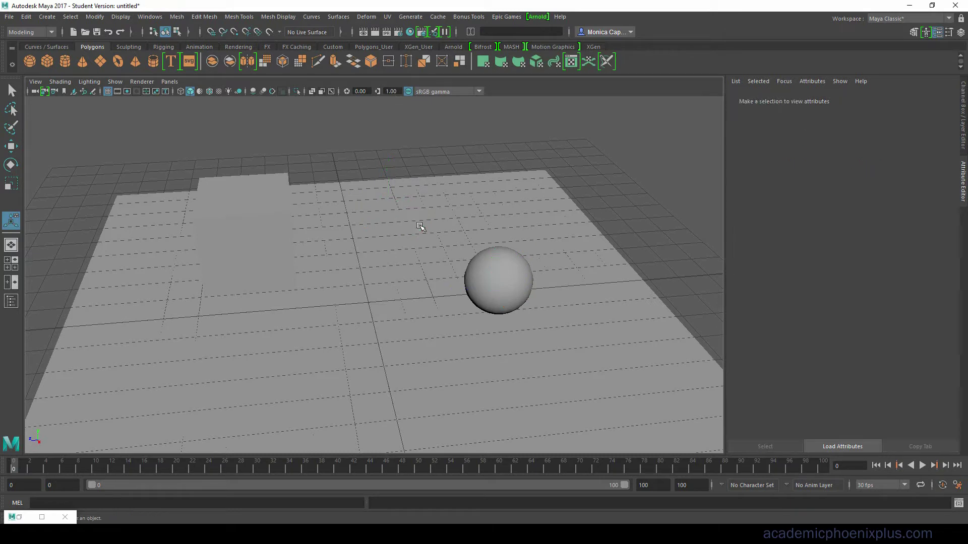
Consult the component selection shortcuts in the PDF cheat sheet, select the sphere in Maya and examine its component marking menu.
click(565, 535)
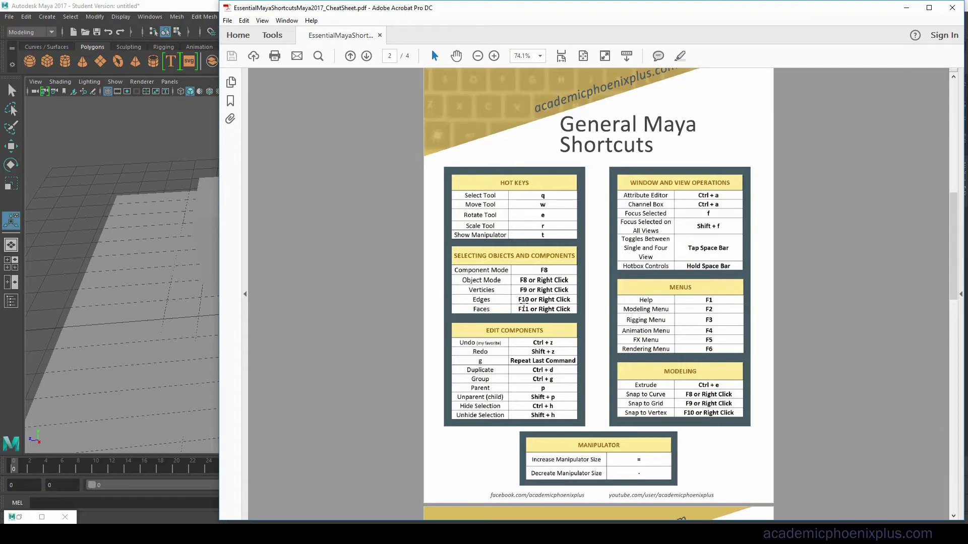
click(155, 151)
drag(499, 272, 561, 277)
click(514, 276)
right_click(509, 245)
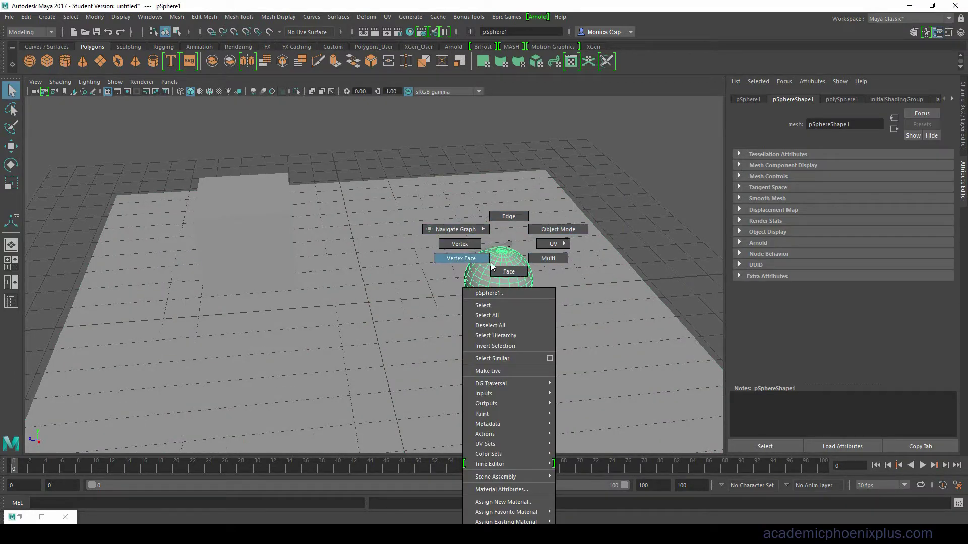
mouse_move(525, 239)
right_down()
mouse_move(508, 235)
mouse_move(509, 245)
right_up()
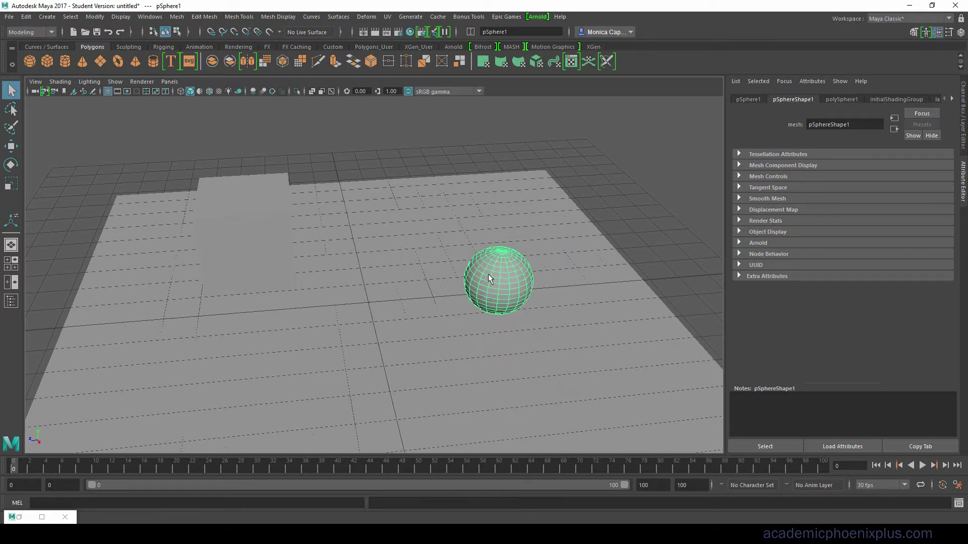
Switch the sphere to vertex mode, box-select vertices on its upper part, and toggle component mode off and on.
key(F9)
drag(464, 209, 536, 272)
key(F8)
key(F8)
Toggle the plane between component and object mode, box-selecting vertices near its far corner, and finish in object mode.
click(476, 217)
drag(498, 272, 528, 238)
drag(496, 154, 609, 236)
key(F8)
key(F8)
drag(456, 134, 615, 248)
key(F8)
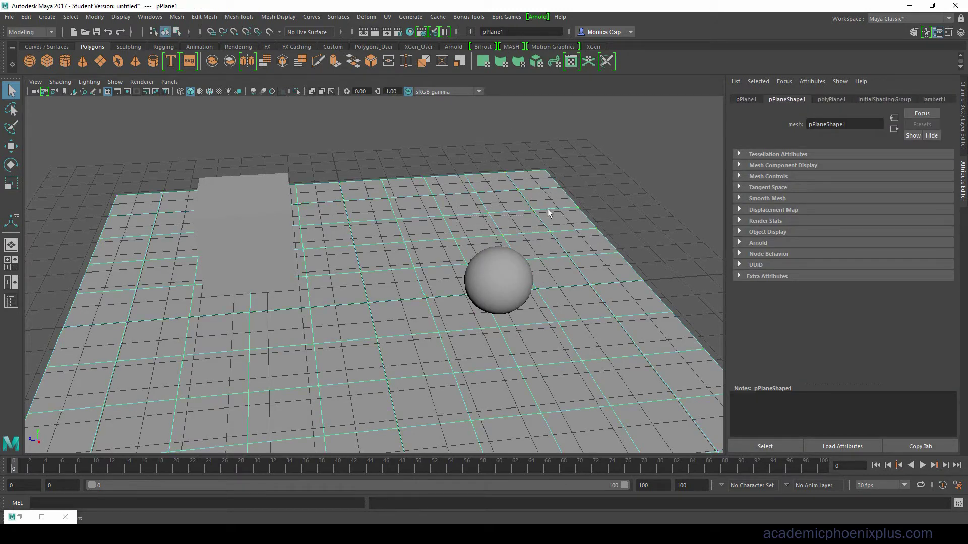
click(177, 31)
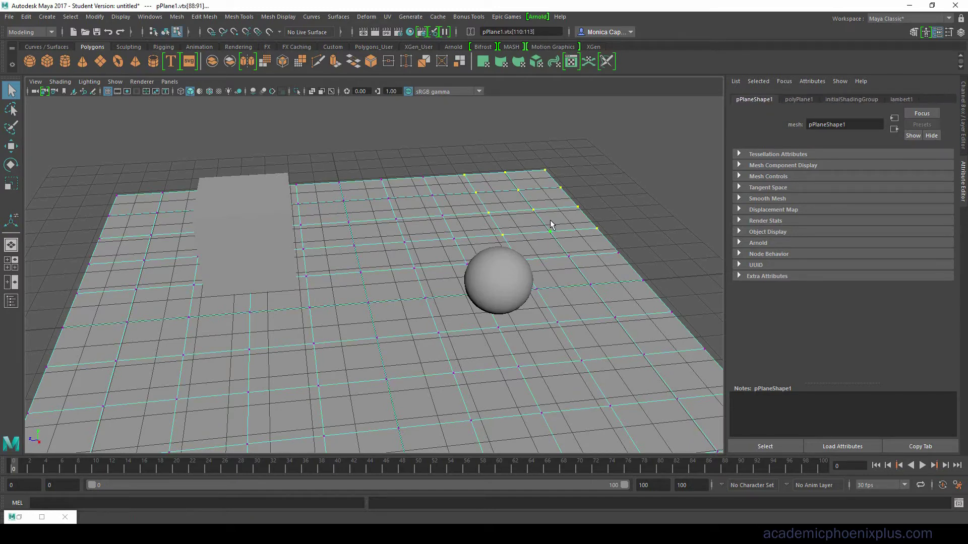
key(F8)
Move the sphere past the plane's far corner in Maya, undo the move, and switch back to the PDF cheat sheet.
key(alt+Tab)
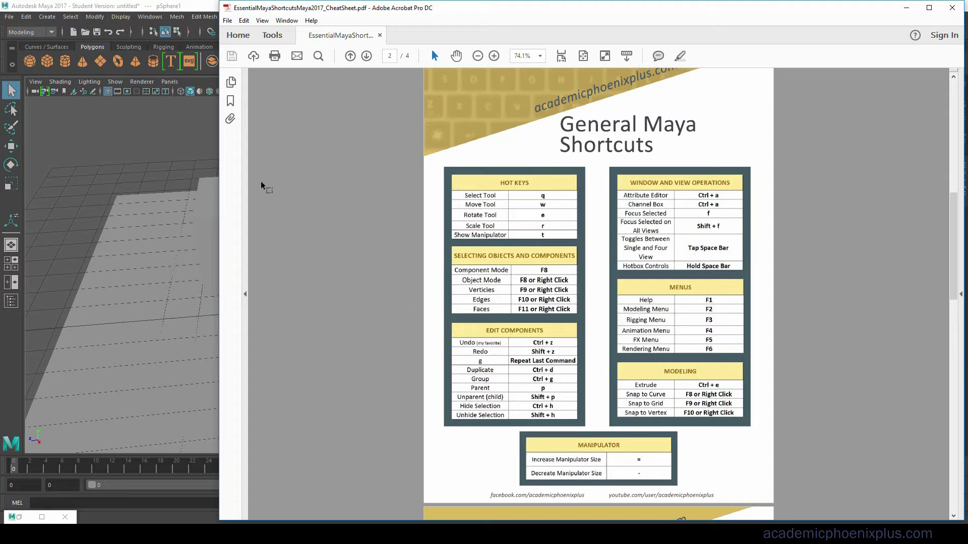
click(183, 134)
key(w)
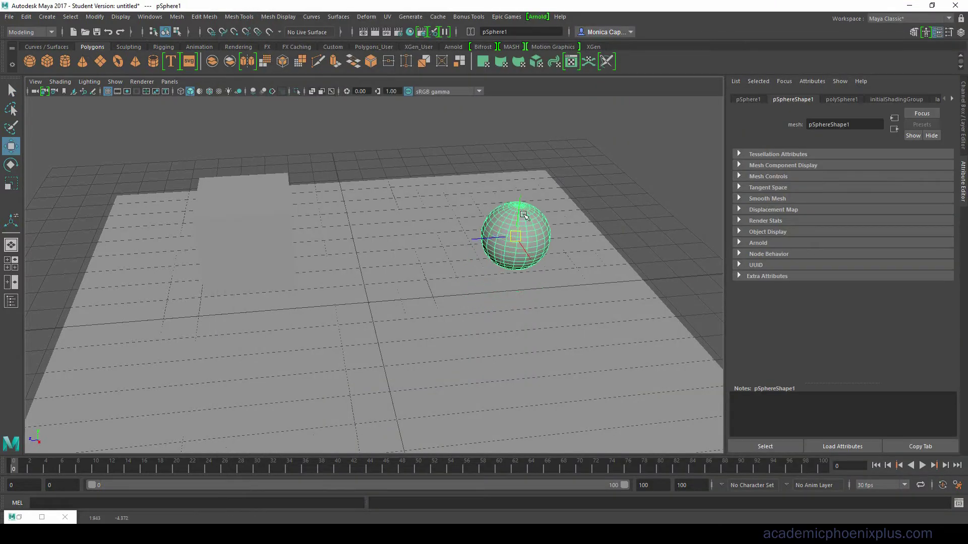
drag(535, 196, 615, 135)
key(r)
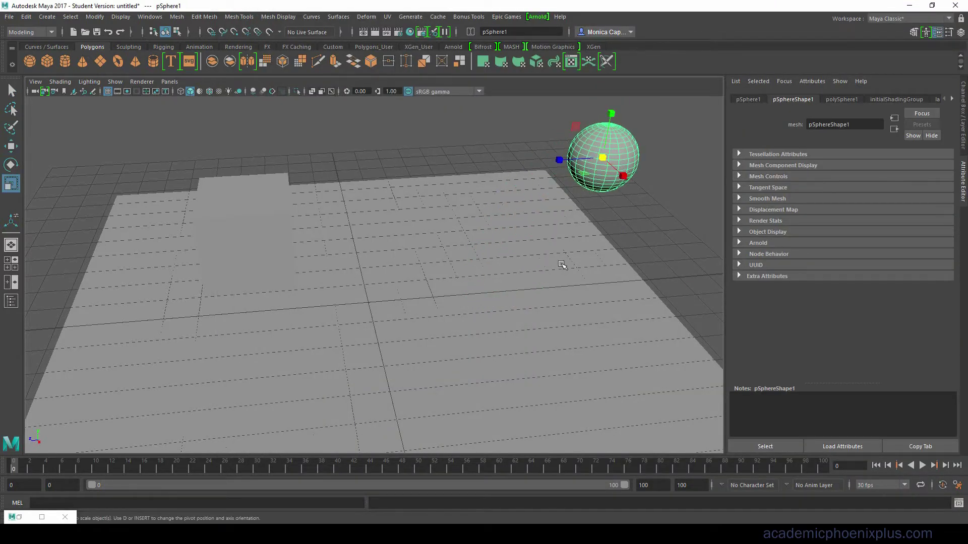
key(ctrl+z)
key(alt+Tab)
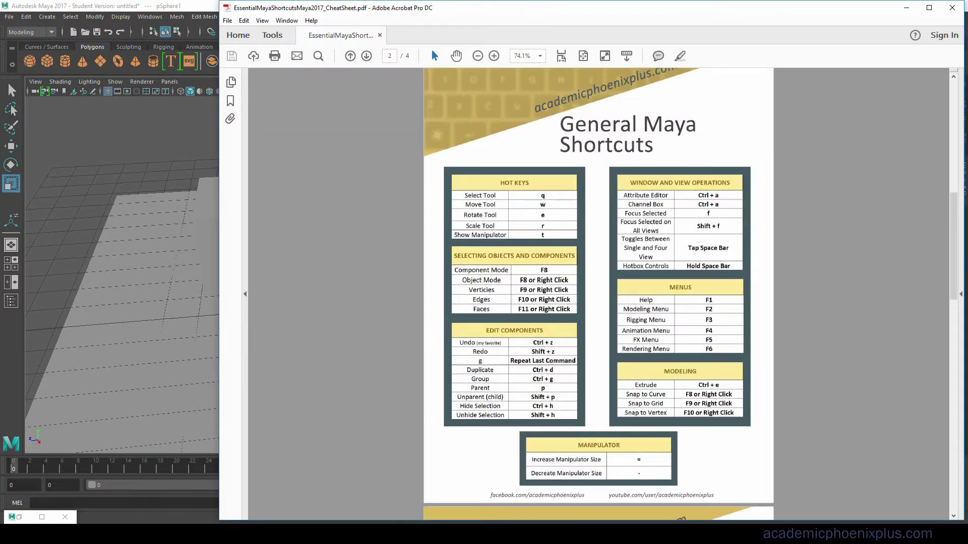
Redo, undo and redo the sphere's move past the plane's far corner in Maya, and return to the PDF cheat sheet.
key(alt+Tab)
key(w)
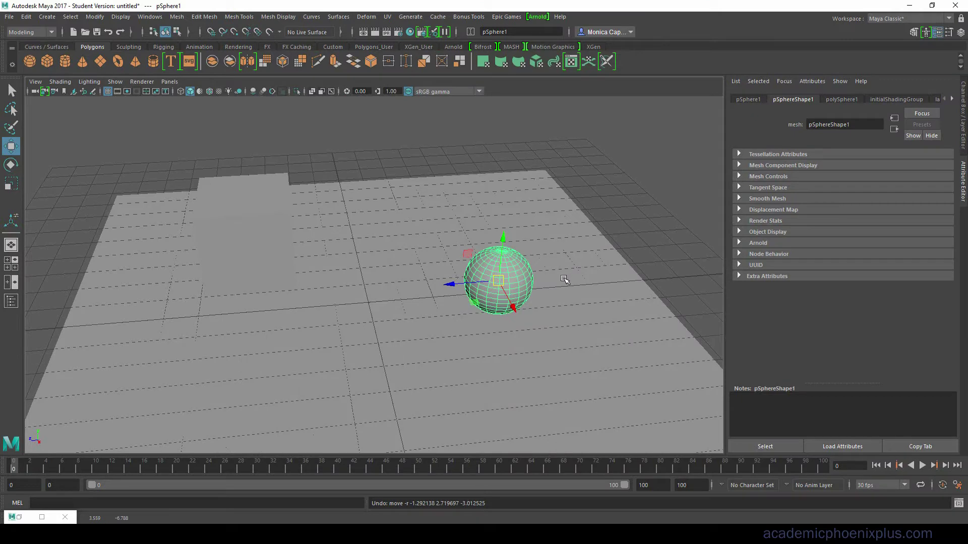
key(shift+z)
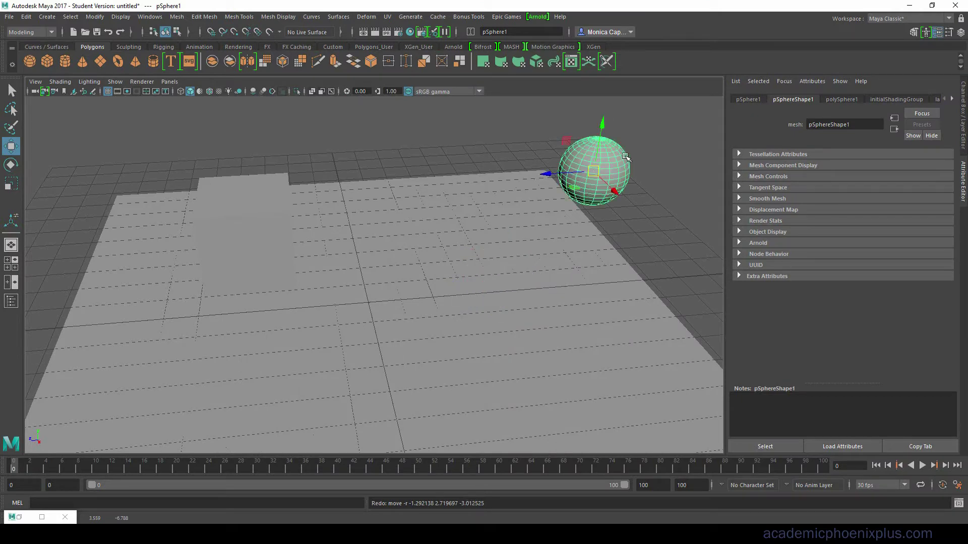
key(ctrl+z)
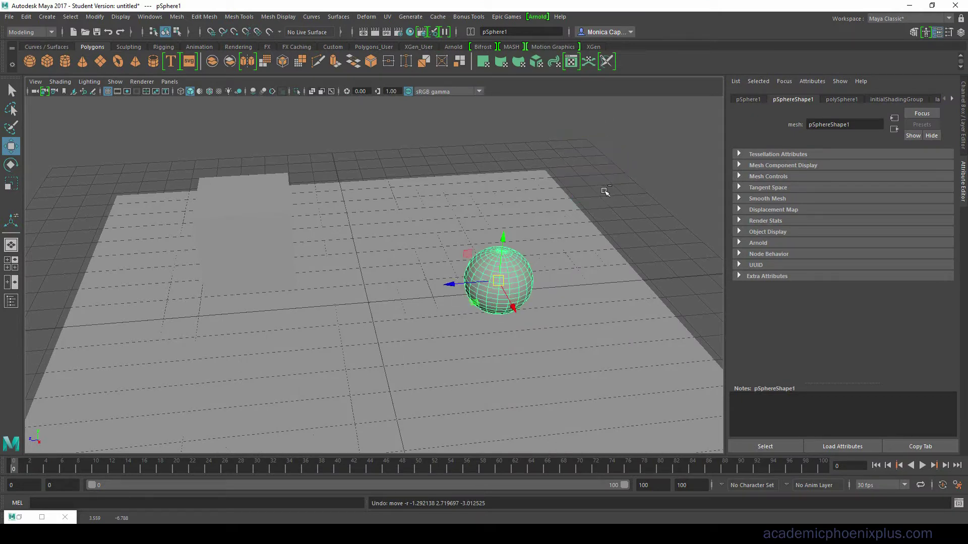
key(shift+z)
key(alt+Tab)
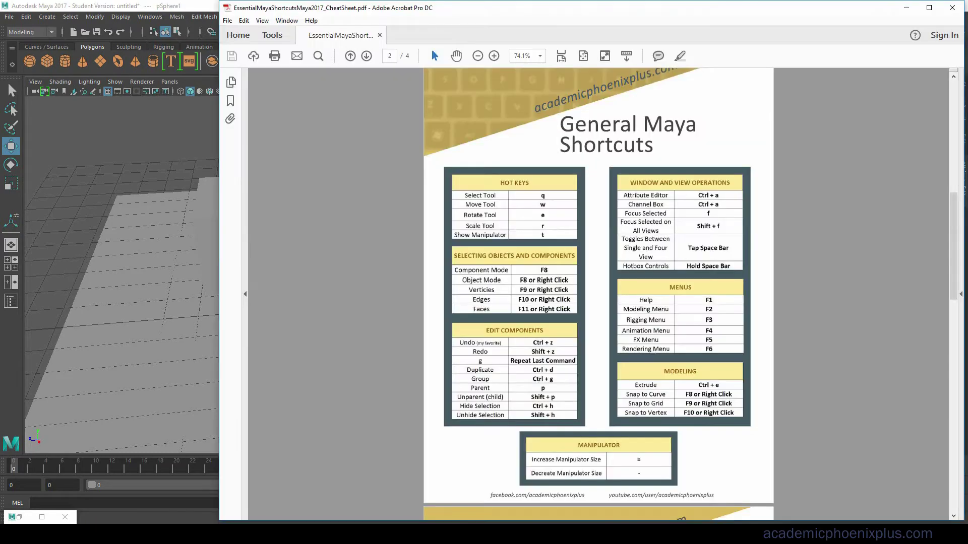
Switch to Maya, select the cube's top face in face mode and extrude it upward about 1.87 units.
key(alt+Tab)
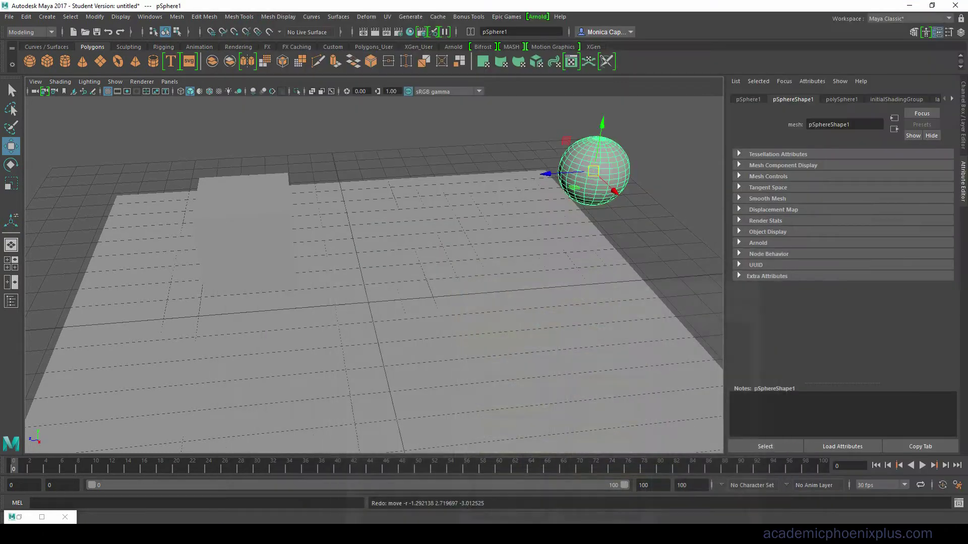
click(257, 229)
alt+drag(281, 229, 292, 229)
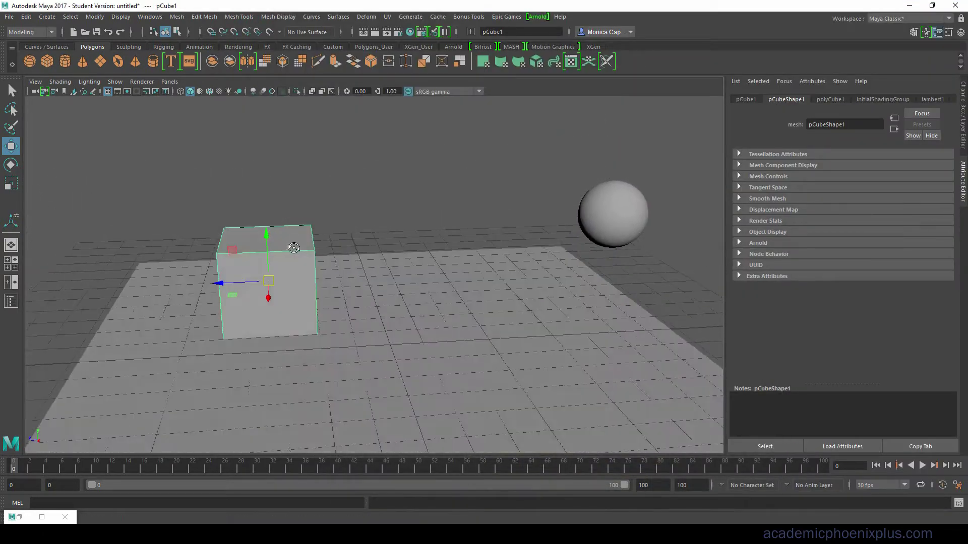
right_click(292, 229)
click(296, 256)
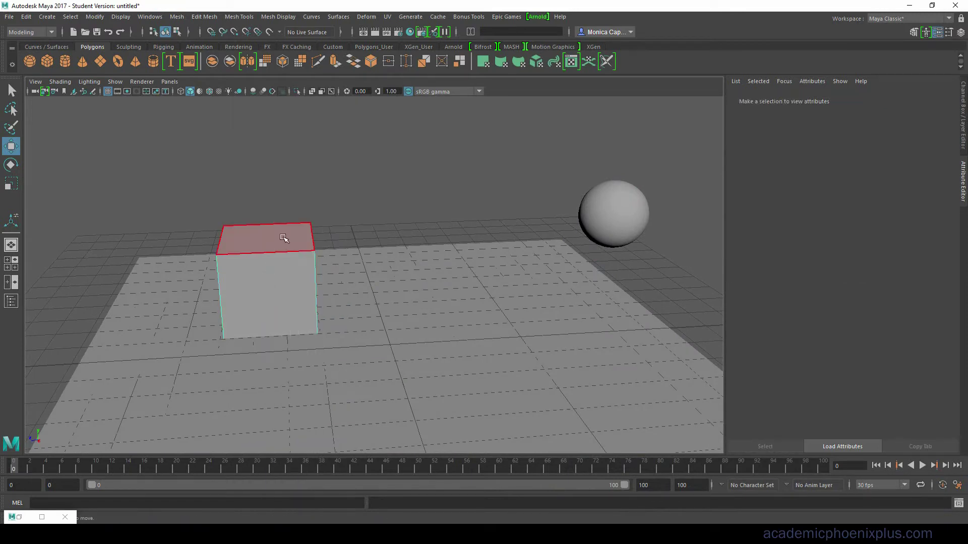
click(281, 235)
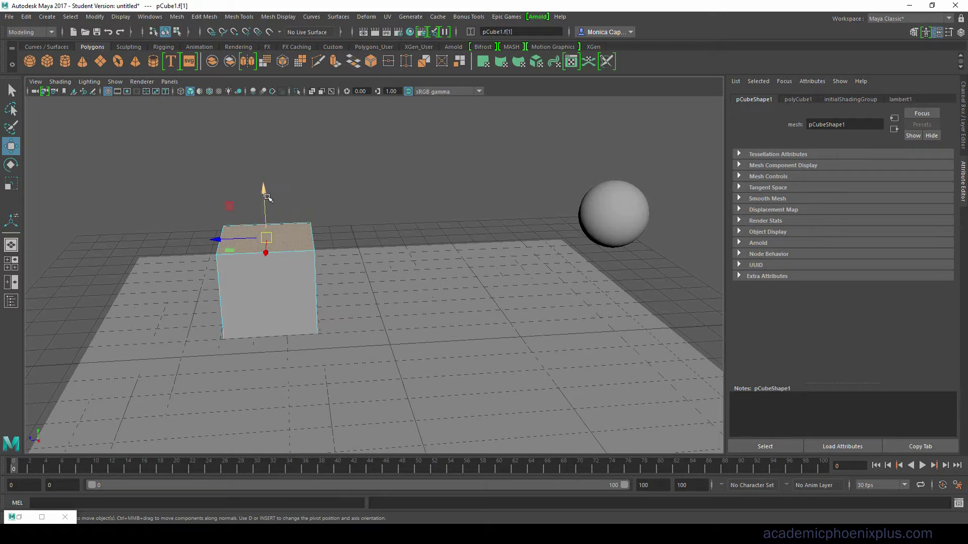
key(ctrl+e)
drag(266, 207, 263, 137)
Extrude the column's top face upward again, and extrude the side face of the top block outward in two segments.
alt+drag(366, 190, 365, 200)
alt+middle_drag(365, 200, 377, 231)
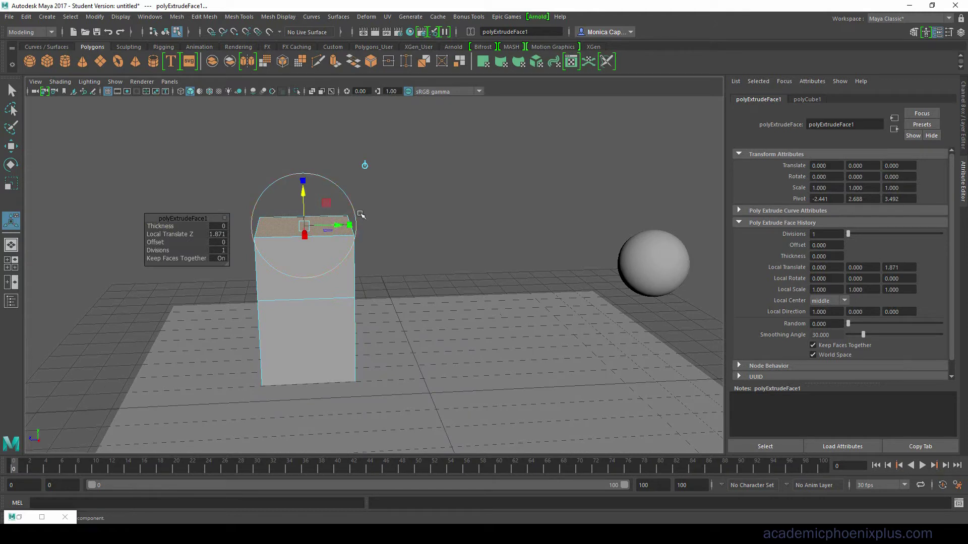
key(ctrl+e)
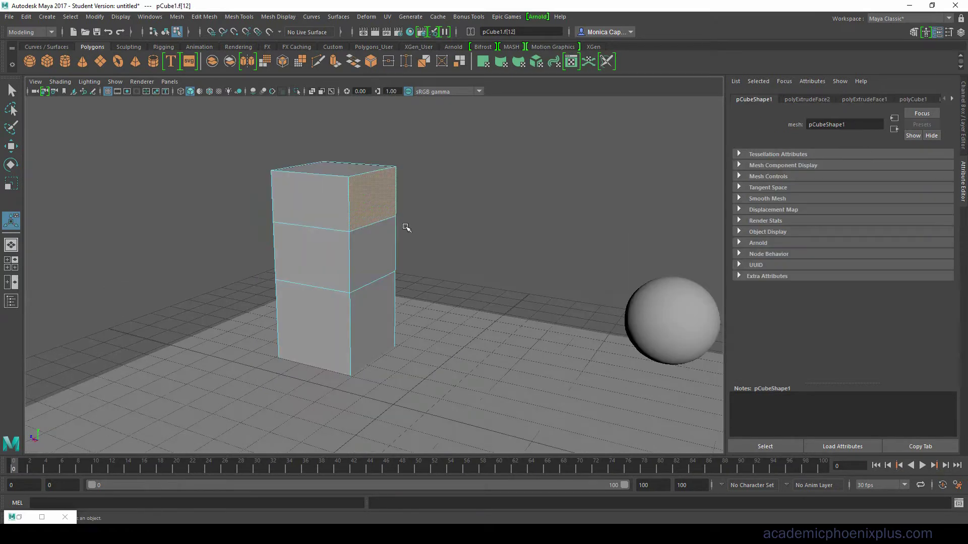
key(ctrl+e)
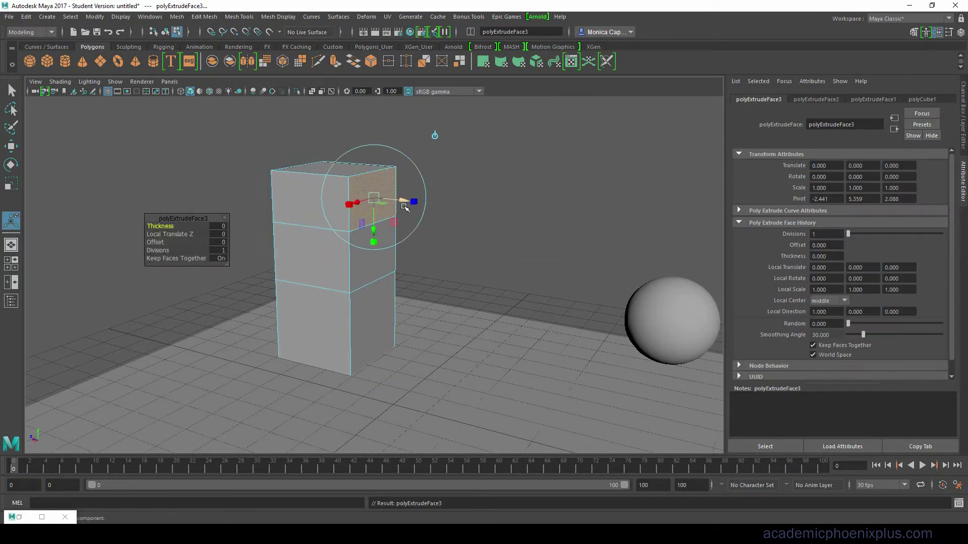
drag(405, 201, 505, 223)
key(ctrl+e)
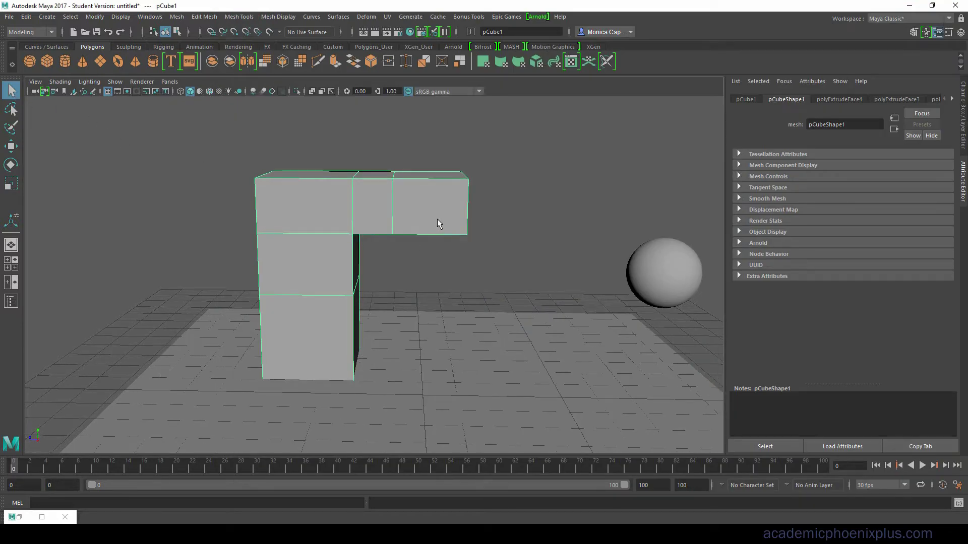
Duplicate the extruded cube shape, move the copy beside the original toward the sphere, rotate it and duplicate it once more.
key(ctrl+d)
key(w)
drag(271, 323, 460, 328)
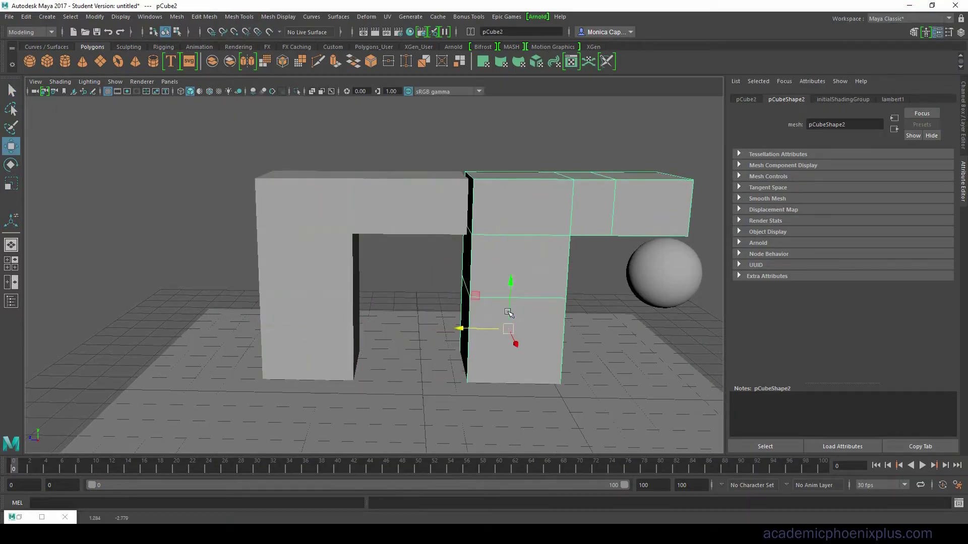
key(e)
drag(537, 344, 459, 329)
key(ctrl+d)
key(w)
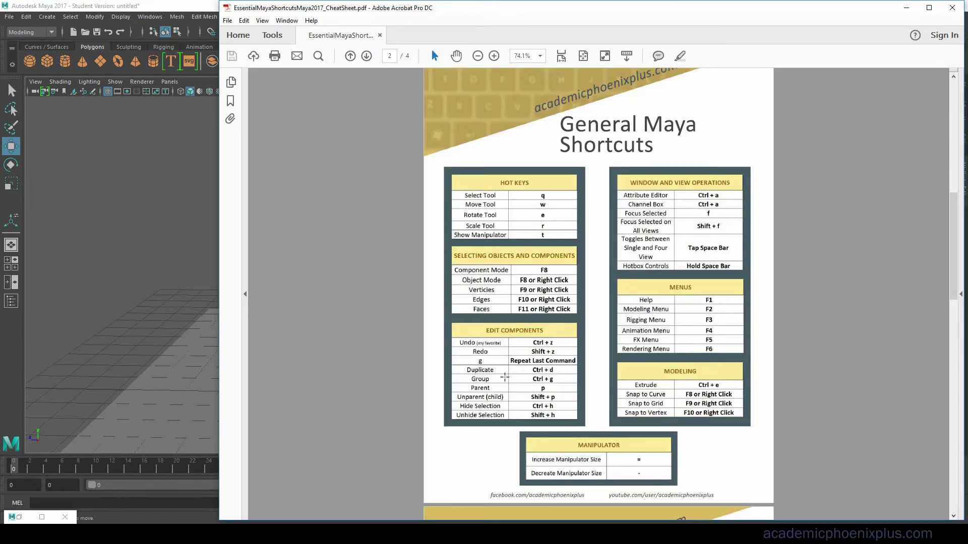
Switch from the PDF back to Maya, open the Outliner and place its window clear of the cube shape.
key(alt+Tab)
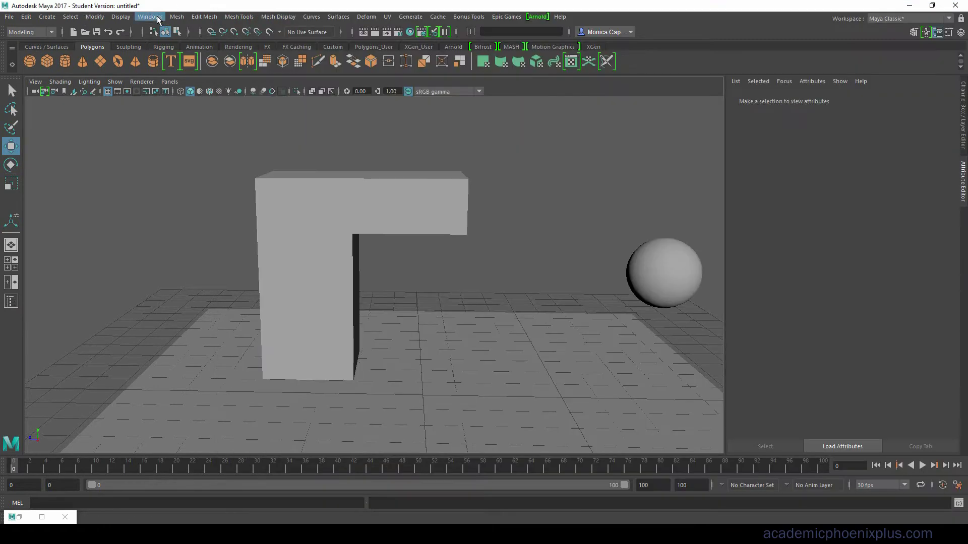
click(150, 17)
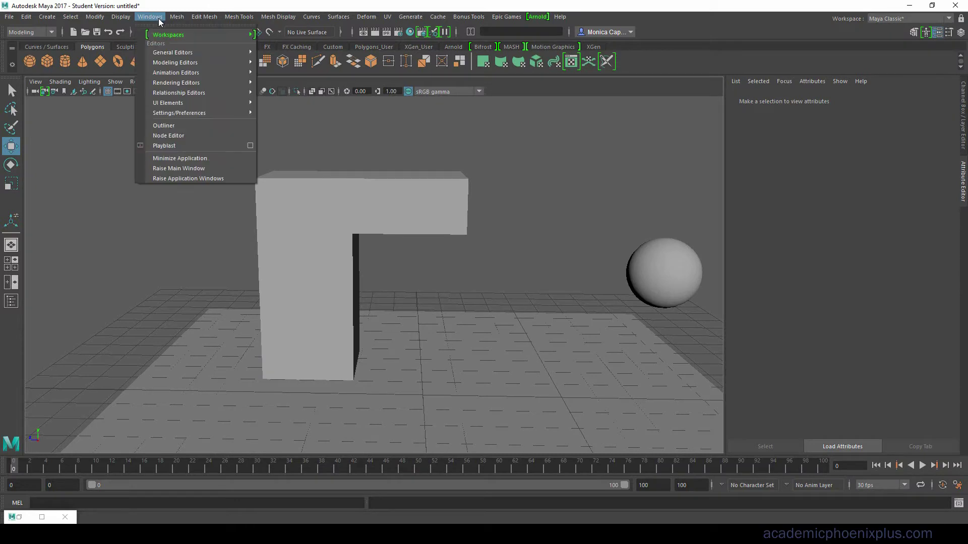
click(183, 127)
drag(164, 94, 57, 93)
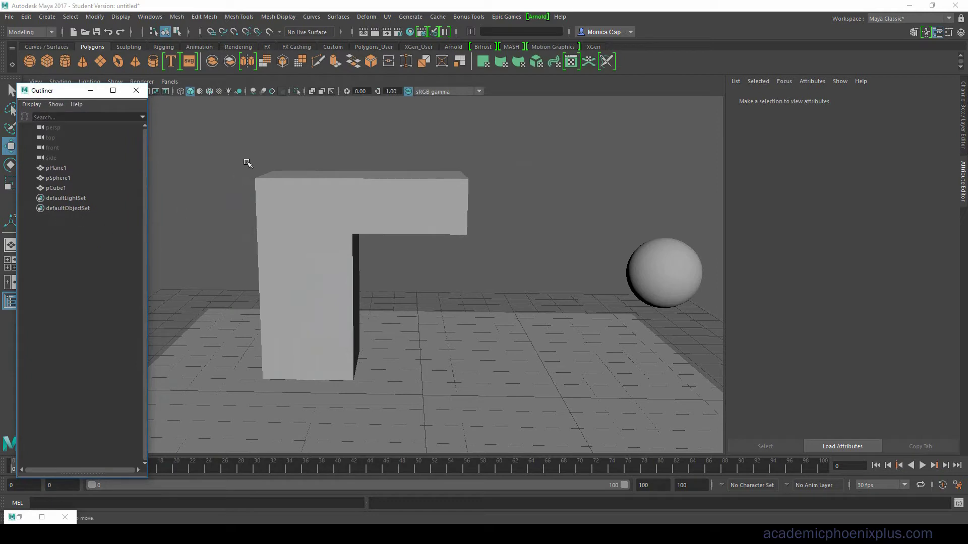
Select the extruded cube shape and the sphere together and group them.
click(393, 216)
shift+click(681, 282)
click(467, 224)
shift+click(656, 269)
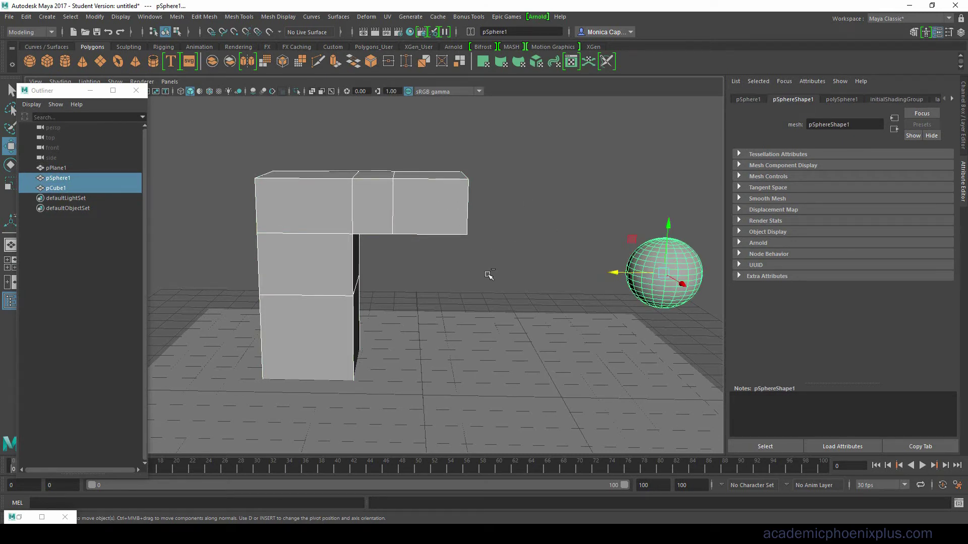
key(ctrl+g)
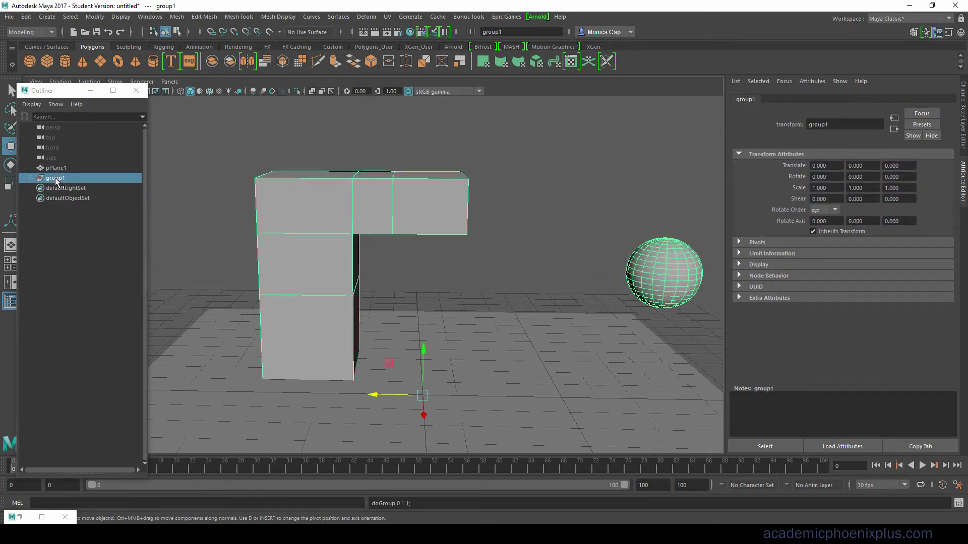
Expand group1 in the Outliner and select pCube1 and pSphere1 inside it in turn.
click(56, 180)
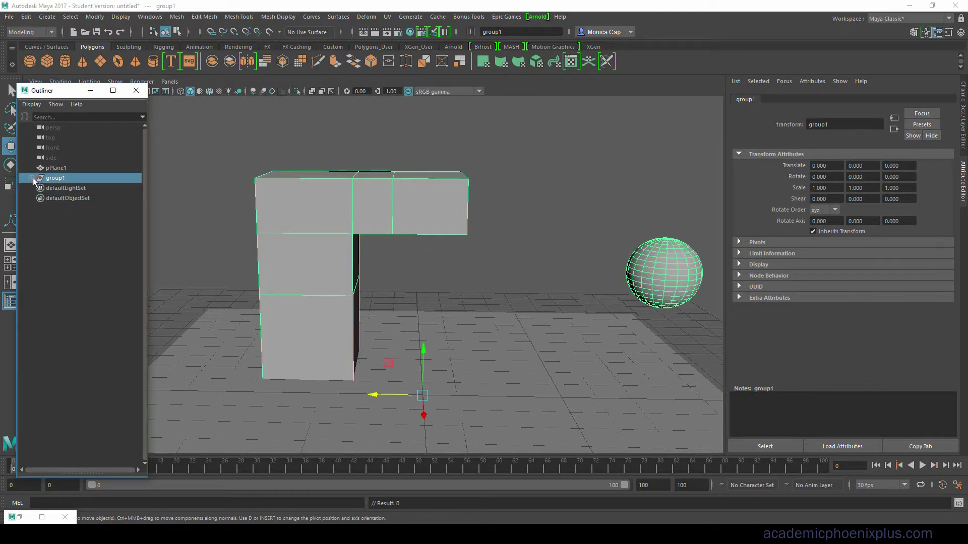
click(31, 178)
click(66, 188)
click(72, 199)
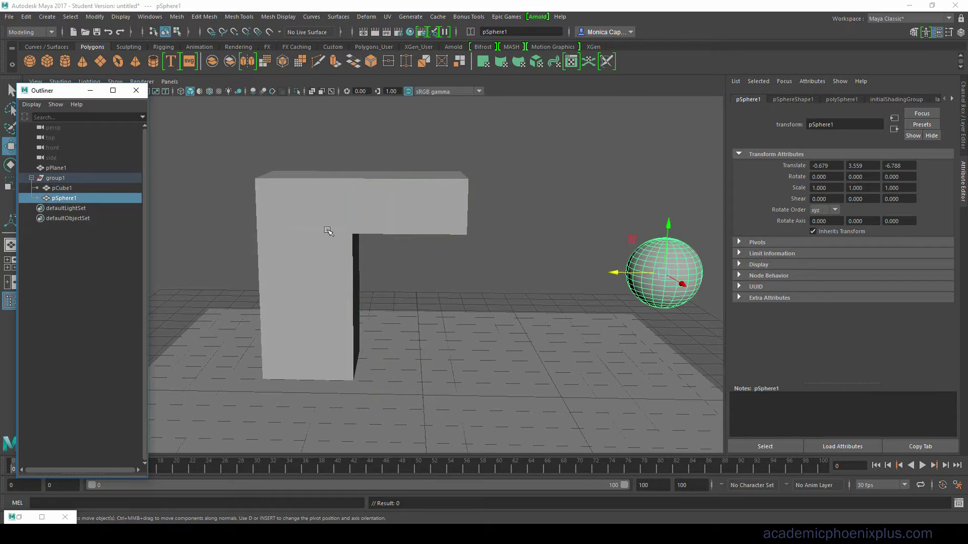
Move the whole group1 to about -0.284, 1.013, -1.115, try rotating it and undo the rotation.
click(56, 178)
drag(424, 398, 446, 307)
key(e)
key(ctrl+z)
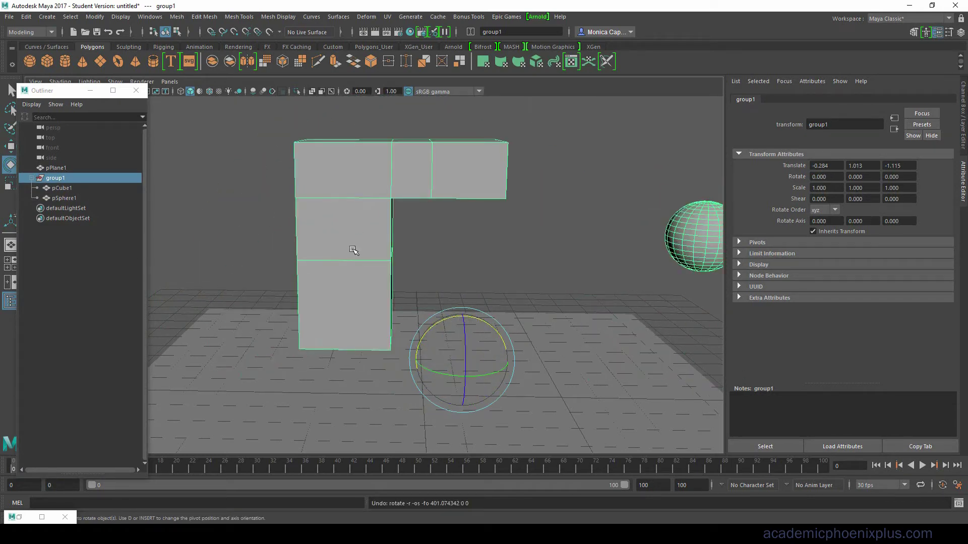
Select pCube1 inside the group and move it on its own closer to the sphere.
alt+drag(427, 257, 411, 286)
click(71, 187)
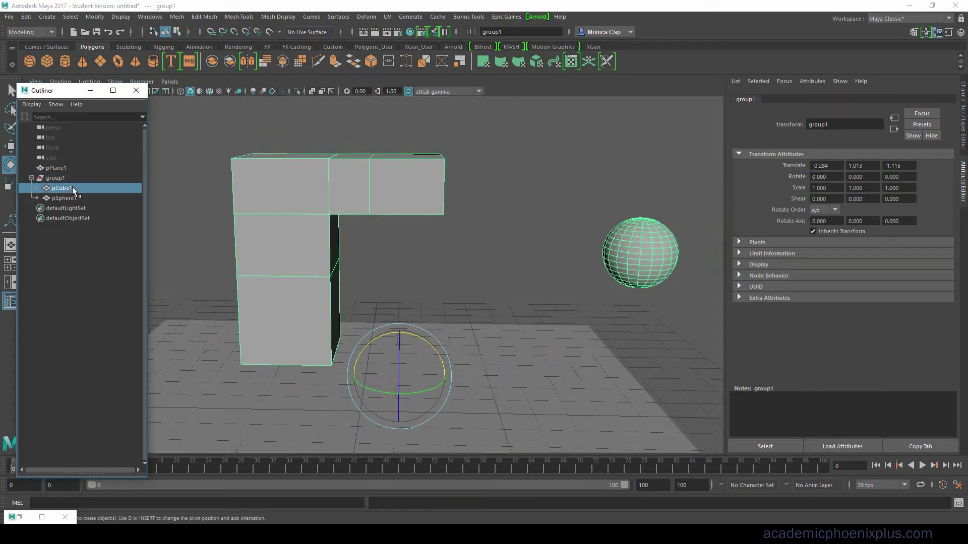
key(w)
drag(291, 309, 285, 312)
middle_drag(289, 315, 383, 338)
Move the whole group1 away from the plane's sphere side, and move the sphere down under the cube shape's overhang.
click(78, 178)
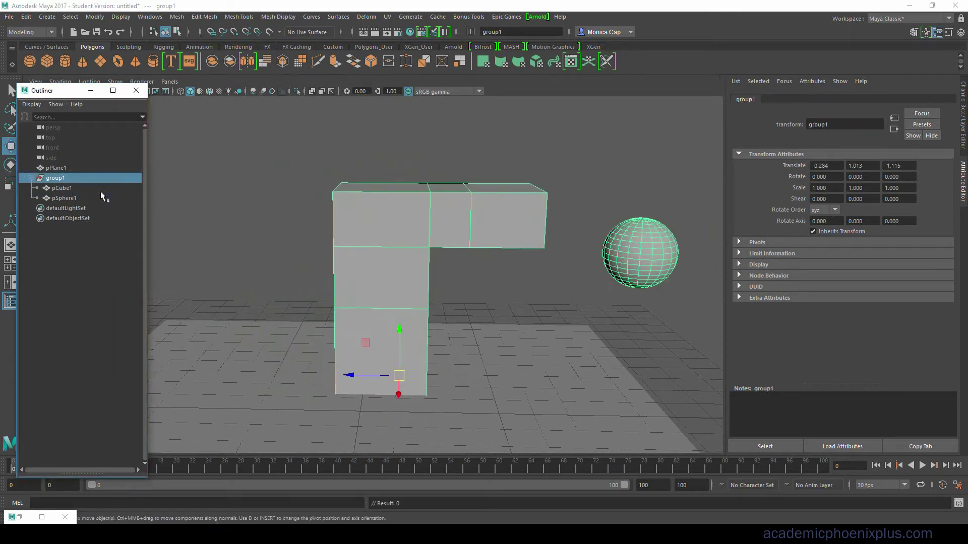
middle_drag(394, 382, 313, 373)
click(554, 273)
drag(550, 250, 445, 316)
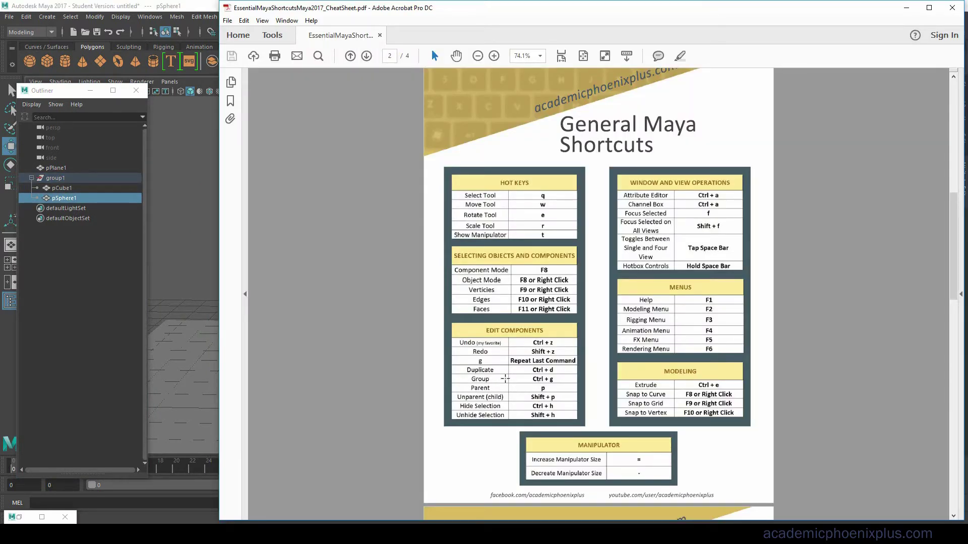
Duplicate the sphere twice in Maya, placing one copy at about Z -7.77 and the other above it at about Y 5.15.
key(alt+Tab)
click(62, 188)
click(56, 168)
click(449, 301)
key(ctrl+d)
drag(391, 312, 537, 319)
key(ctrl+d)
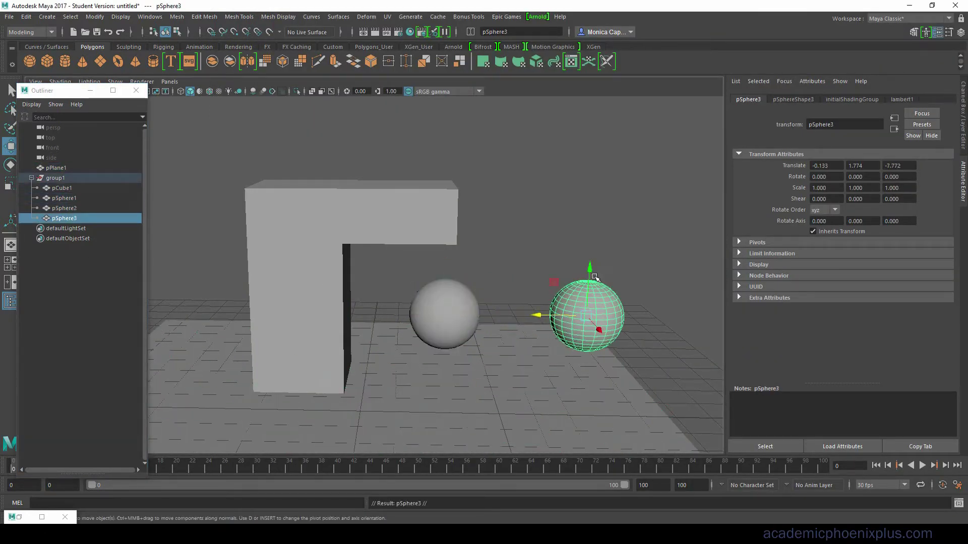
drag(593, 271, 597, 151)
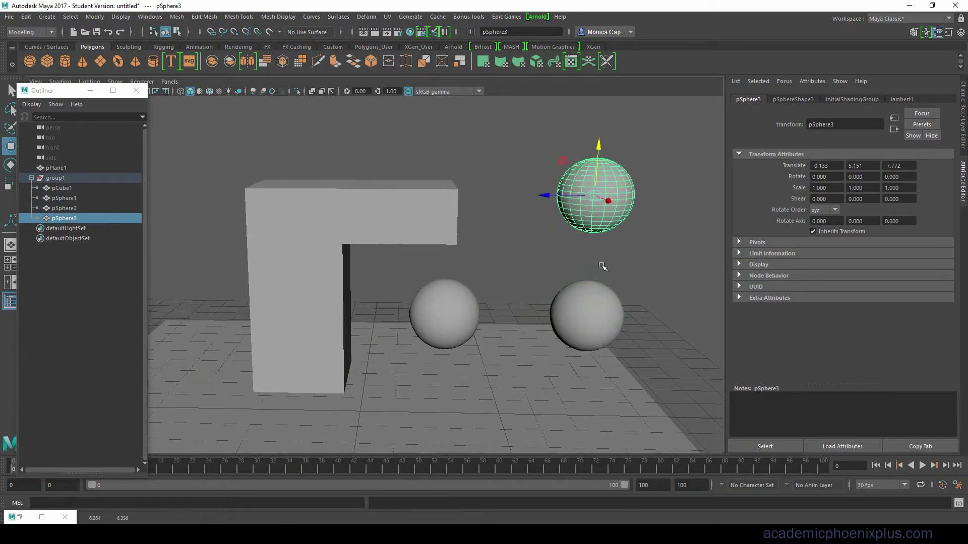
Scale pSphere2 down uniformly to about 0.4 and move it to about -0.15, 3.10, -8.43.
click(600, 316)
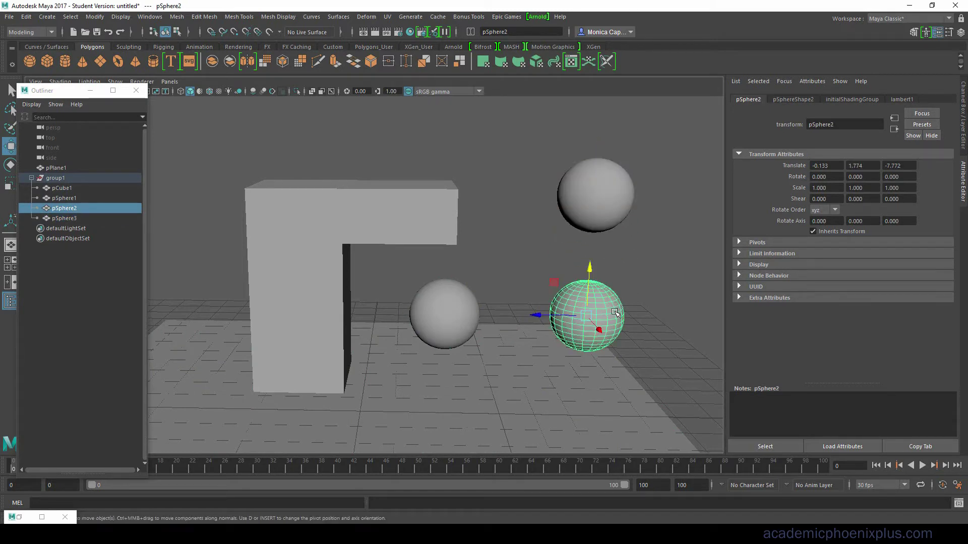
key(r)
mouse_move(541, 315)
mouse_down()
mouse_move(588, 318)
mouse_move(550, 314)
mouse_up()
key(ctrl+z)
key(w)
drag(590, 268, 613, 270)
Move pSphere3 next to the small sphere, at about 0.31, 3.54, -6.24, and clear the selection.
click(611, 191)
click(590, 277)
click(634, 323)
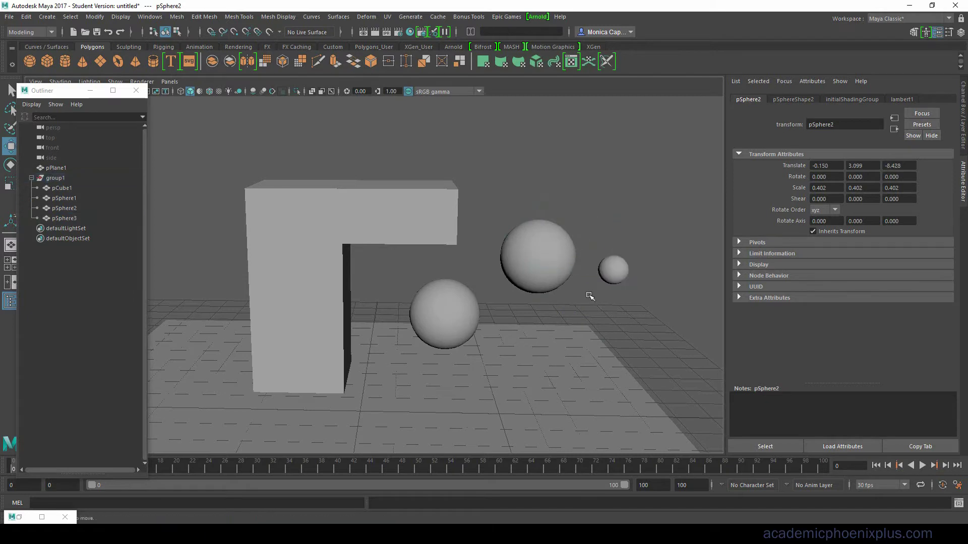
click(563, 282)
click(620, 293)
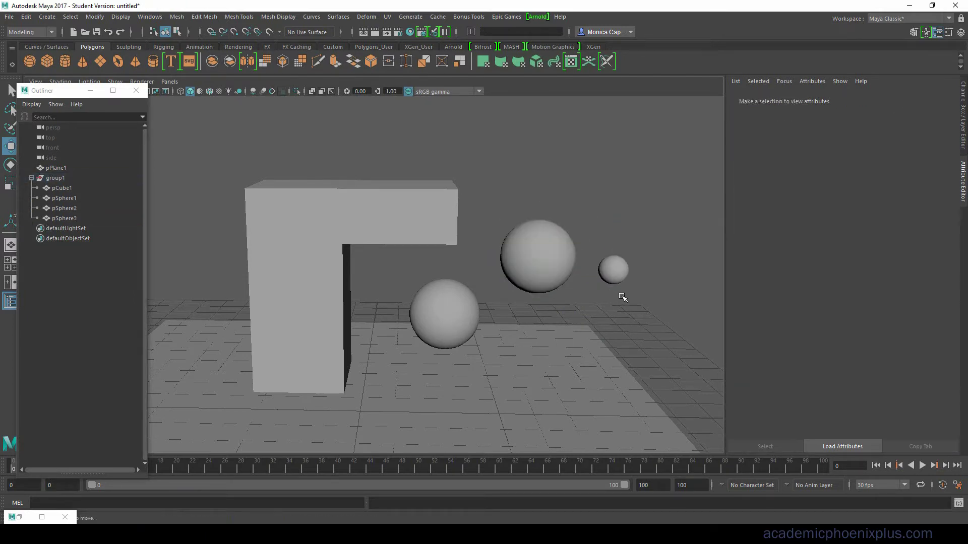
Parent the small pSphere2 to the larger pSphere3 and expand pSphere3 in the Outliner.
click(617, 274)
shift+click(534, 265)
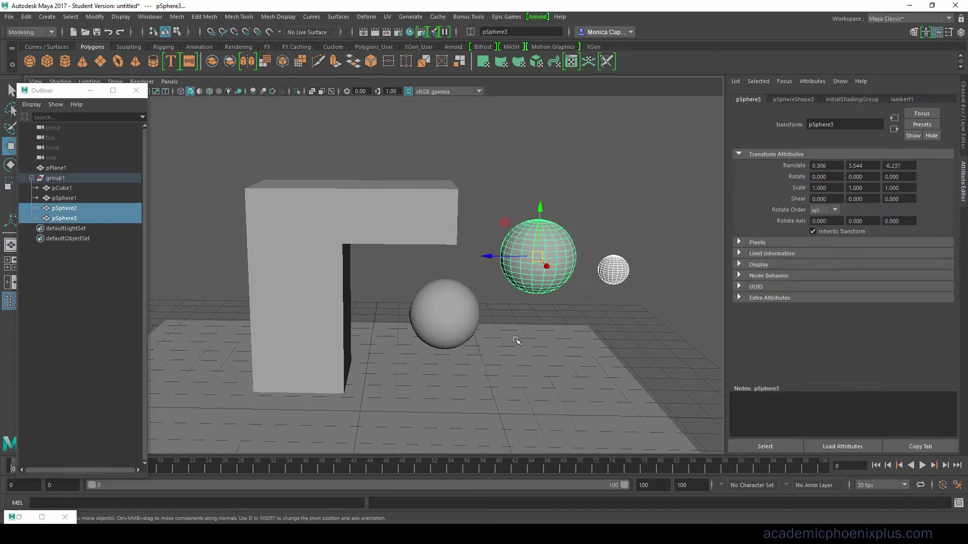
key(p)
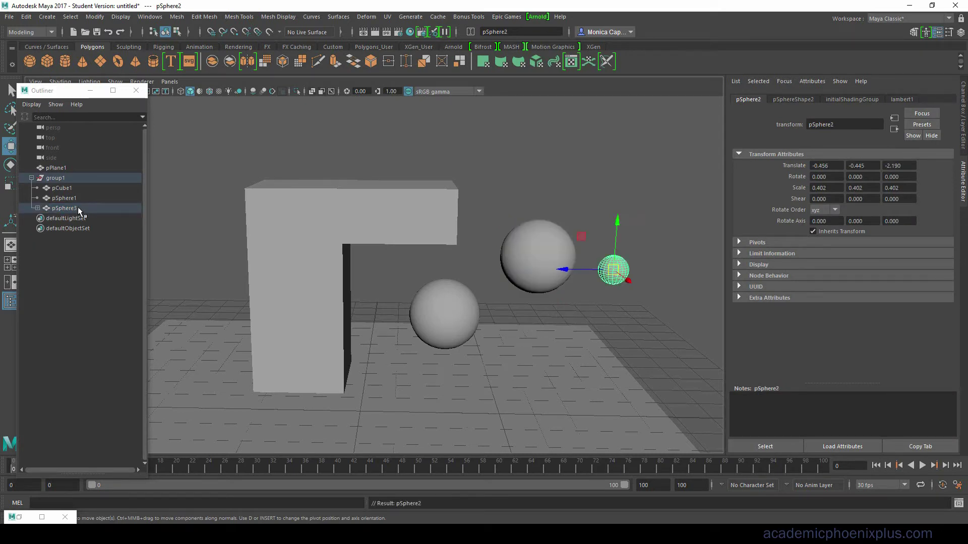
click(38, 209)
Select the larger parent sphere and the small child sphere alternately to compare what each selection includes.
click(552, 240)
click(618, 273)
click(546, 240)
click(621, 272)
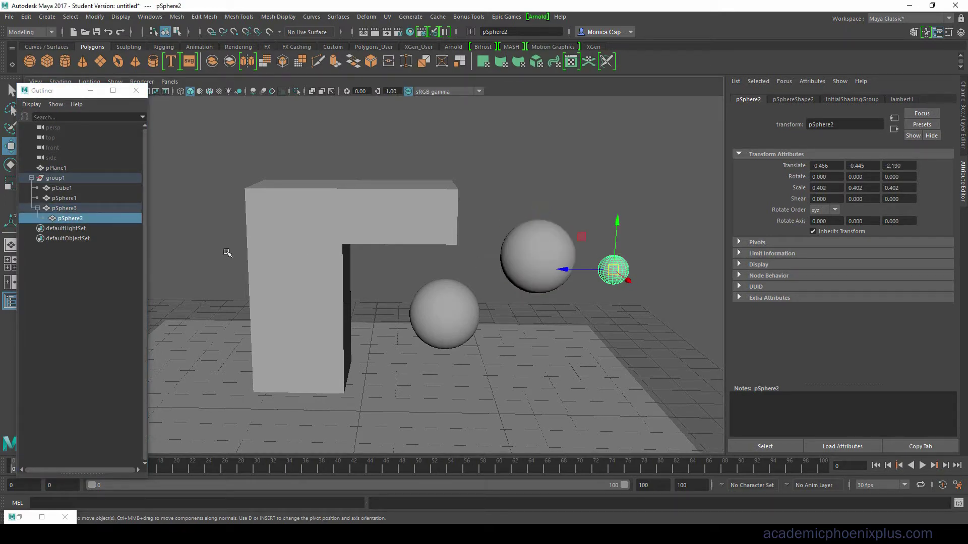
Rename the small sphere pSphere2 as child and the larger sphere pSphere3 as parent in the Outliner.
double_click(73, 218)
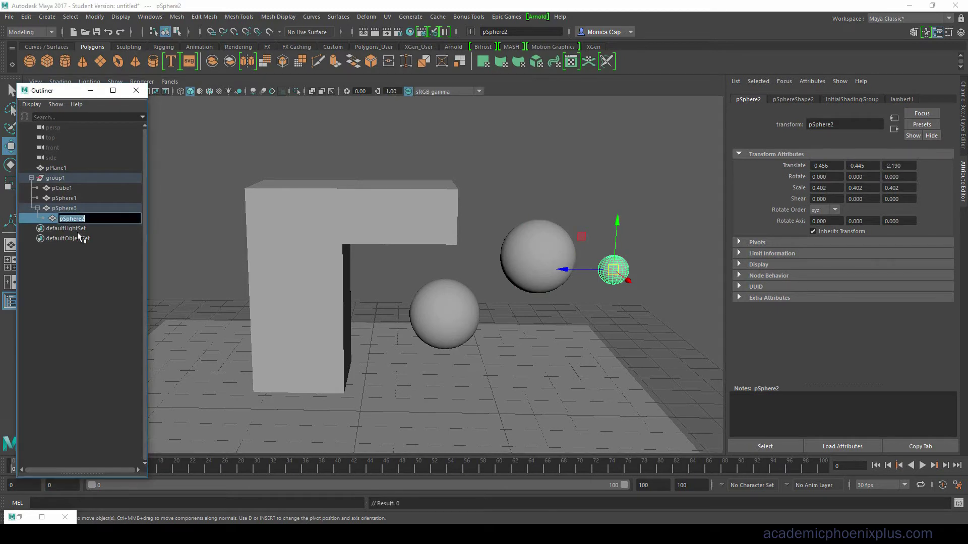
text(child)
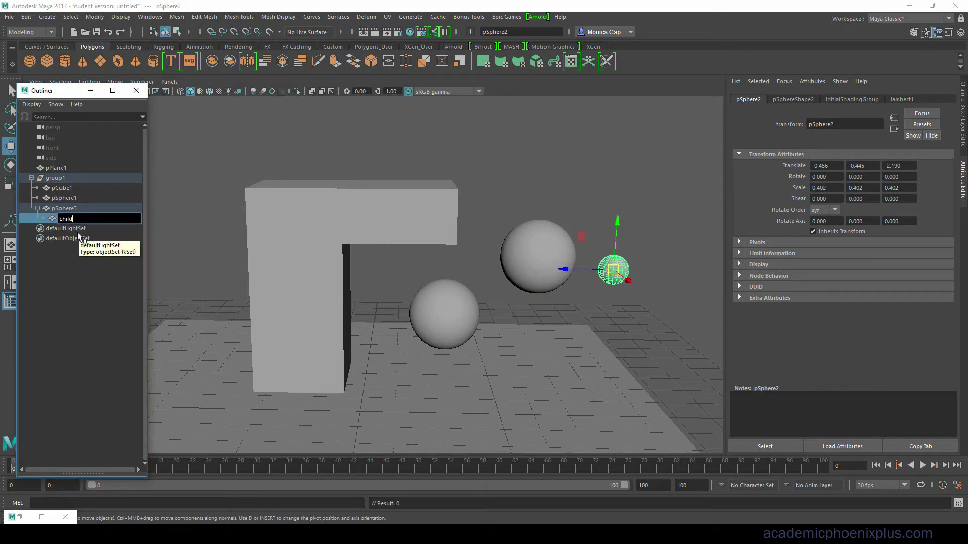
click(64, 208)
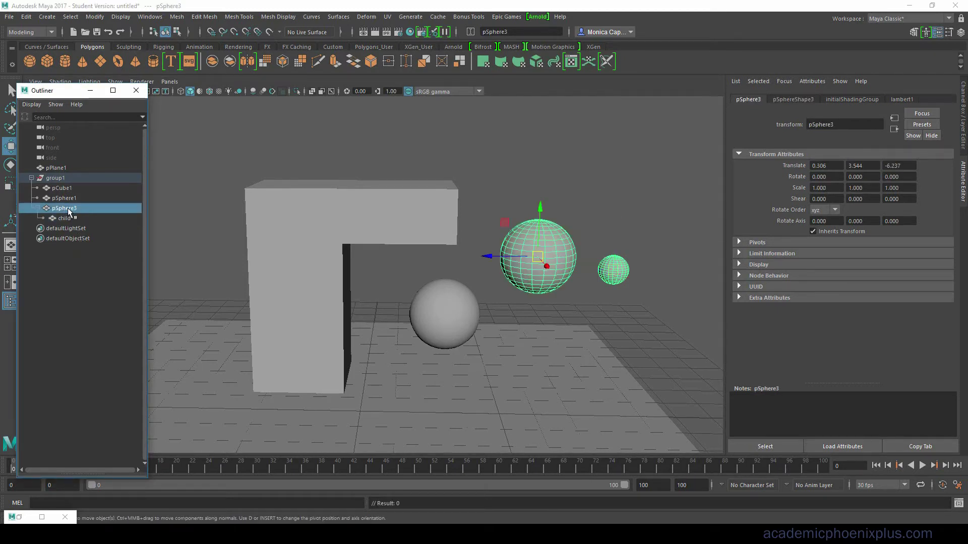
double_click(69, 208)
text(parent)
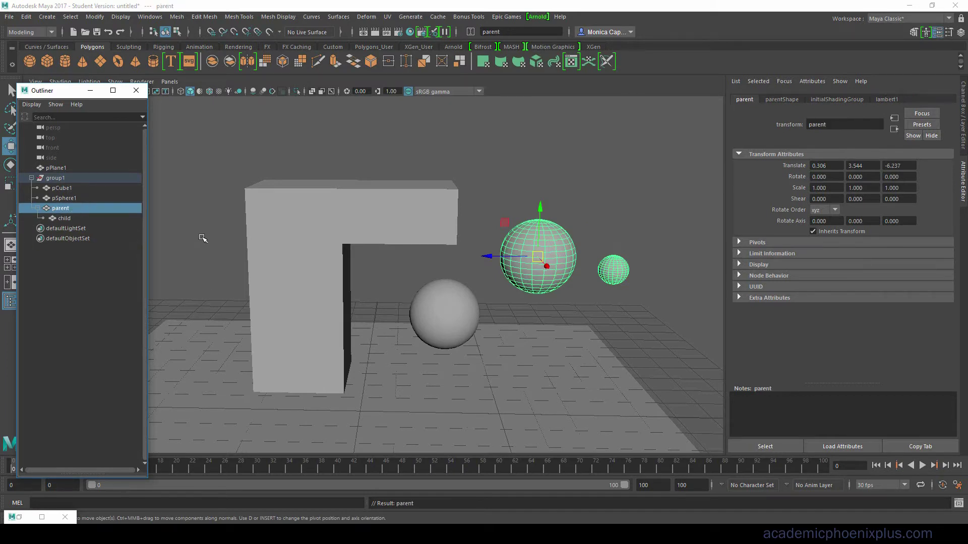
key(Return)
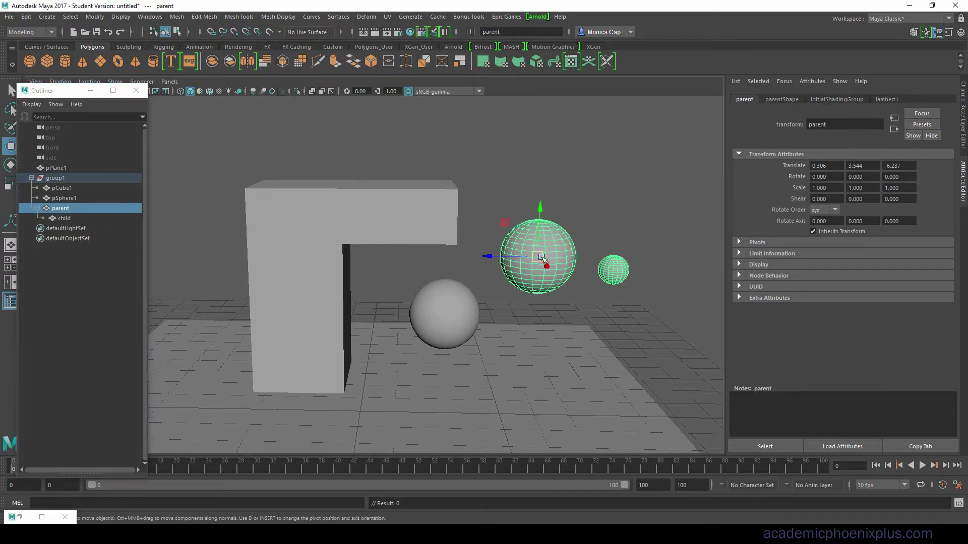
Move the parent sphere onto the block at about -0.05, 6.32, -0.03, and shift the child sphere separately in front of the block.
drag(541, 259, 297, 144)
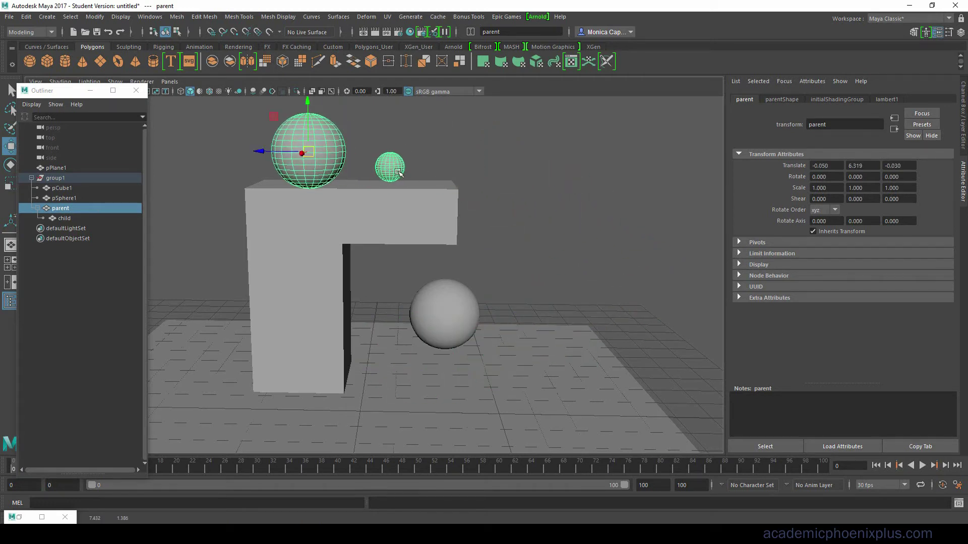
click(392, 169)
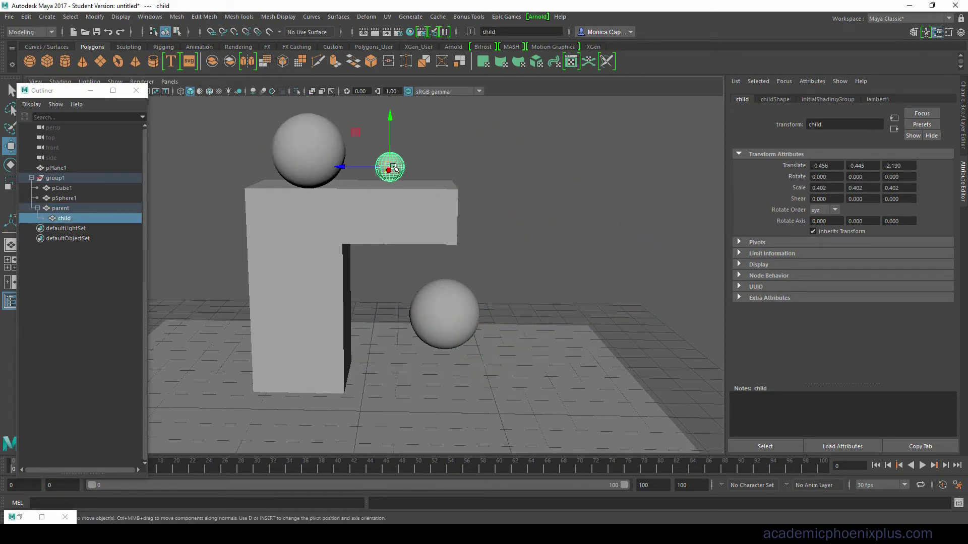
drag(394, 168, 260, 240)
Move the parent sphere away from the block to about -0.31, 5.78, -8.56 and reposition the child sphere beside it.
click(91, 208)
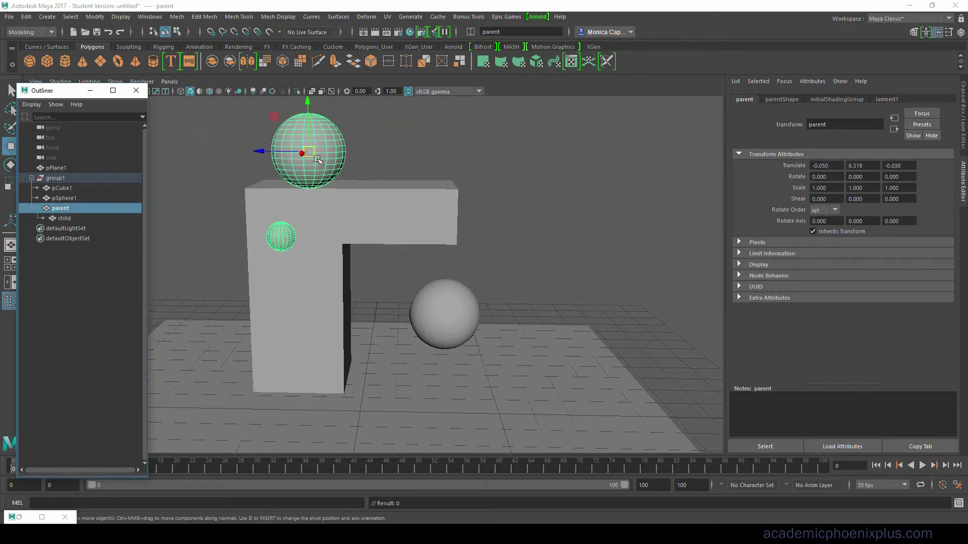
drag(336, 151, 653, 173)
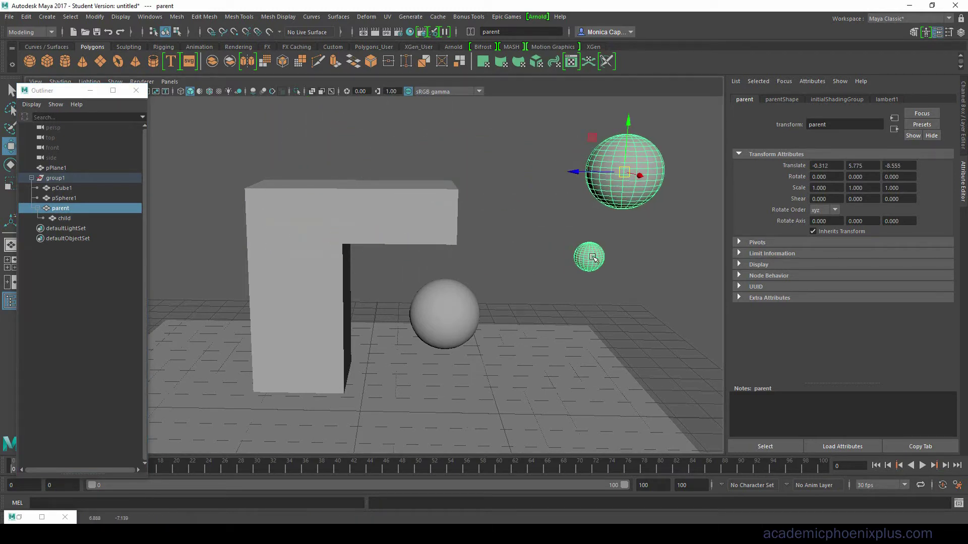
click(582, 268)
drag(589, 257, 594, 180)
Rotate the parent sphere to about 10.4, 12.5, 2.3 and the child sphere about 89 degrees in Y.
click(633, 180)
key(e)
click(546, 168)
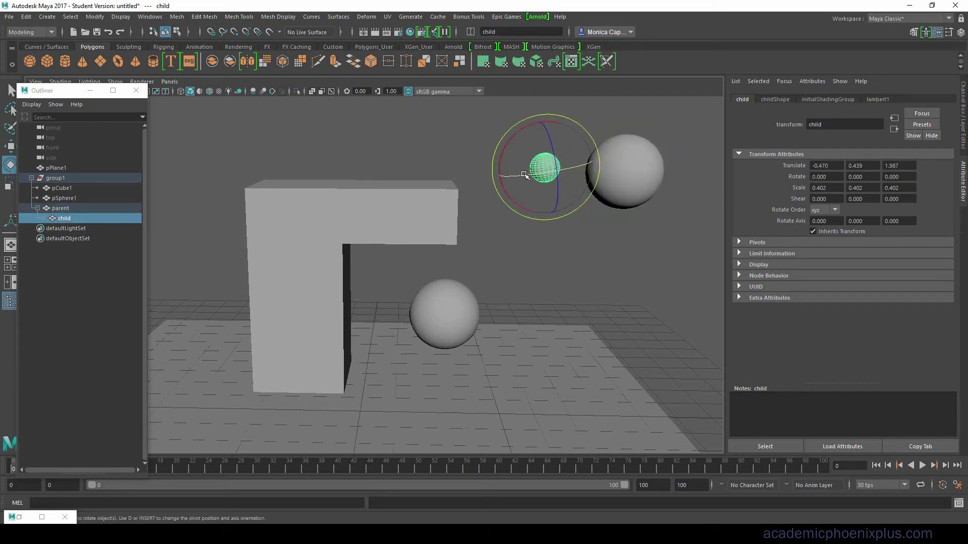
drag(523, 175, 564, 172)
Examine the group1 hierarchy by selecting group1, pCube1, pSphere1, parent and child in turn in the Outliner.
click(53, 179)
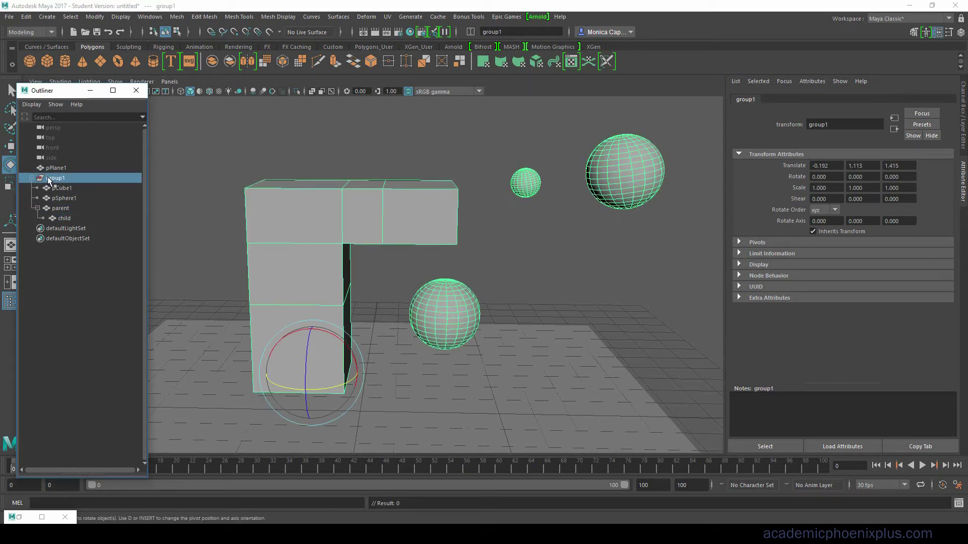
click(65, 217)
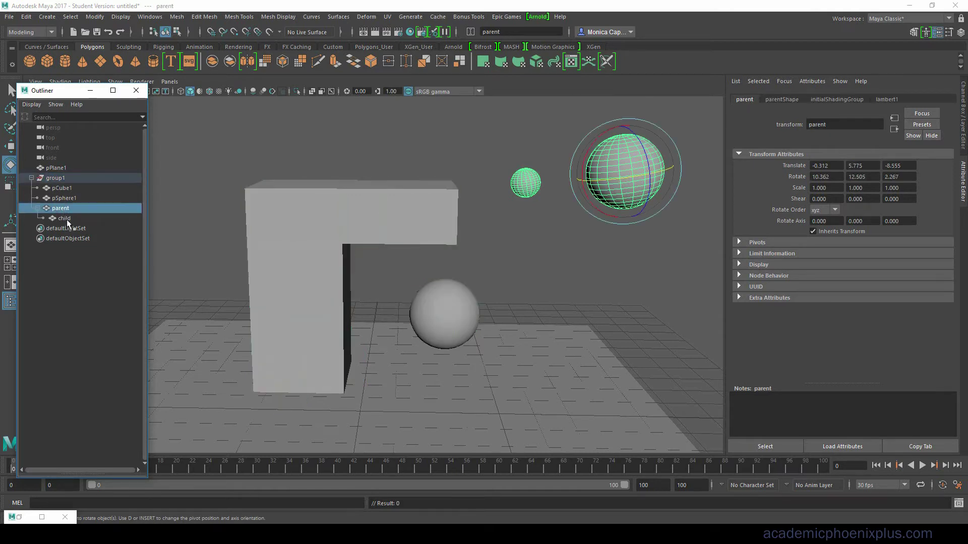
click(71, 198)
click(68, 188)
click(58, 179)
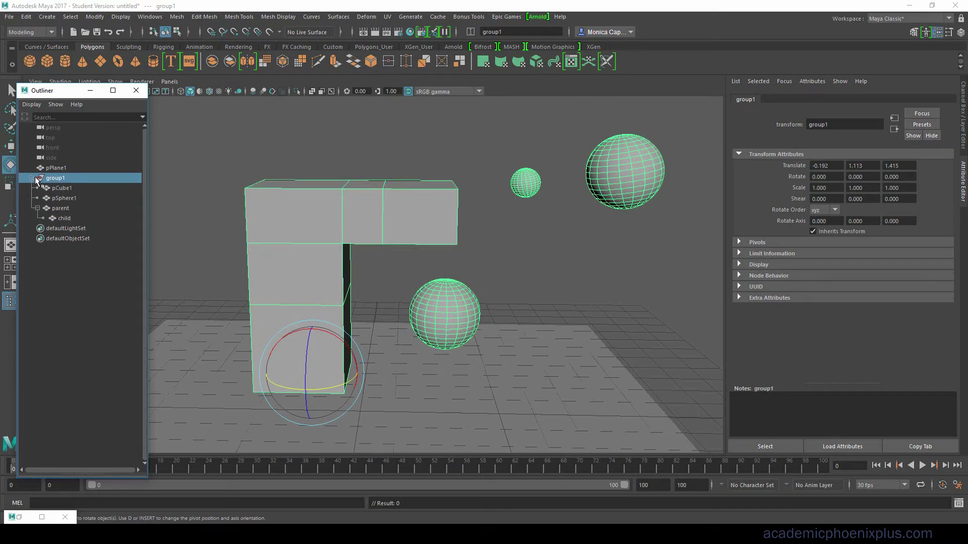
click(70, 187)
click(68, 197)
click(65, 207)
click(69, 218)
click(67, 207)
click(70, 196)
click(64, 177)
click(80, 219)
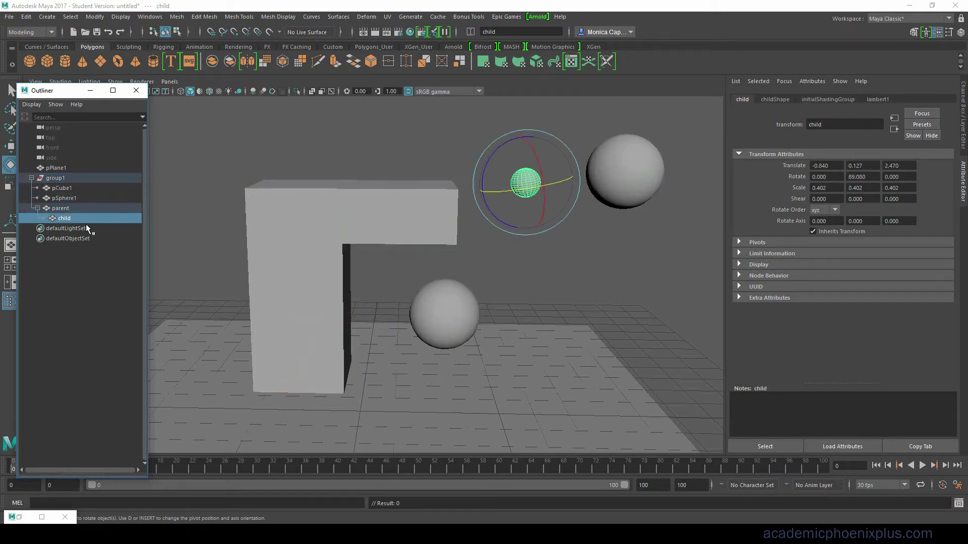
Walk twice up the hierarchy from the child sphere to parent and group1 with the Select tool, and clear the selection.
click(377, 160)
click(524, 191)
key(q)
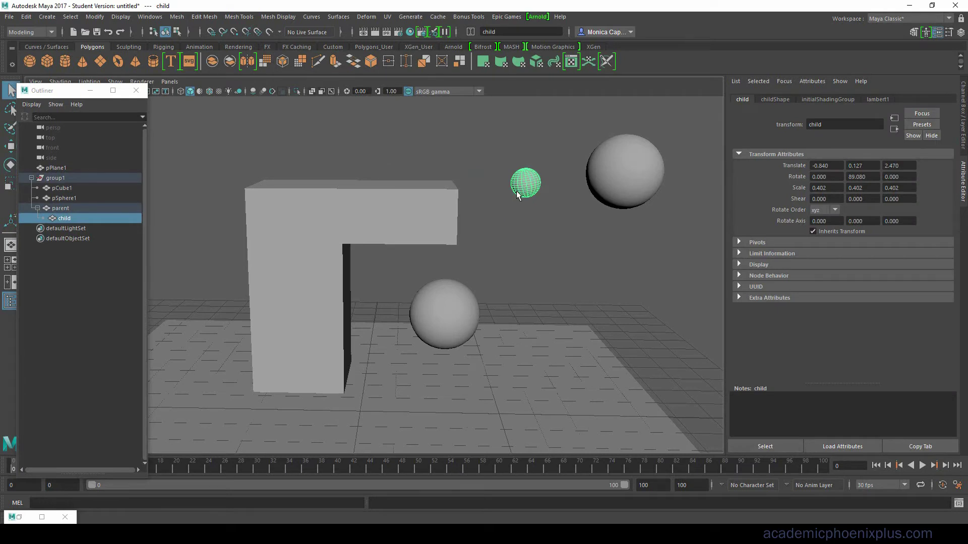
key(Up)
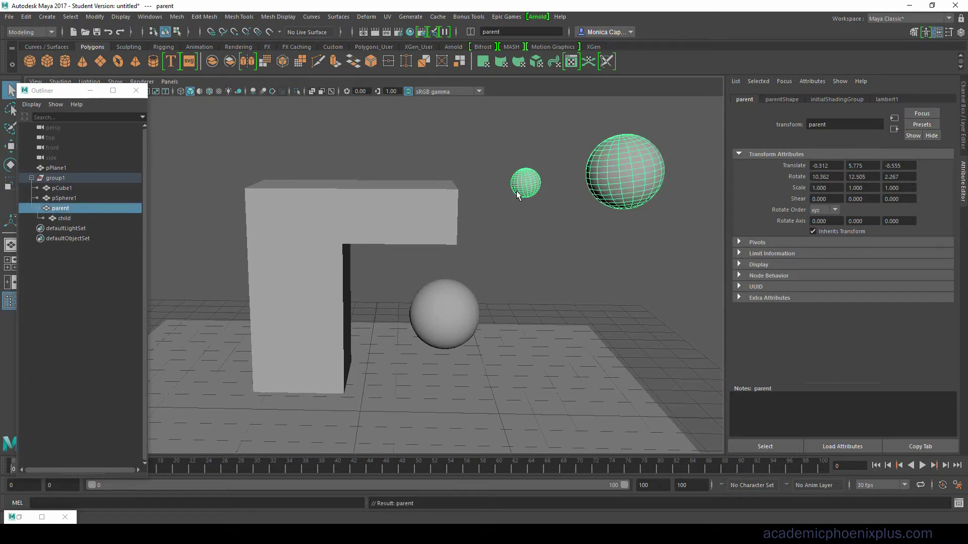
key(Up)
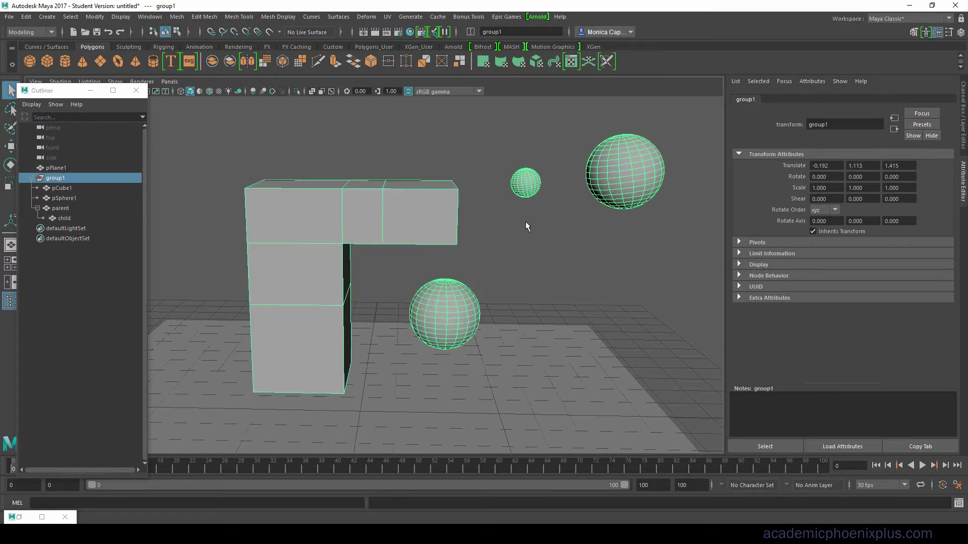
click(526, 221)
click(527, 187)
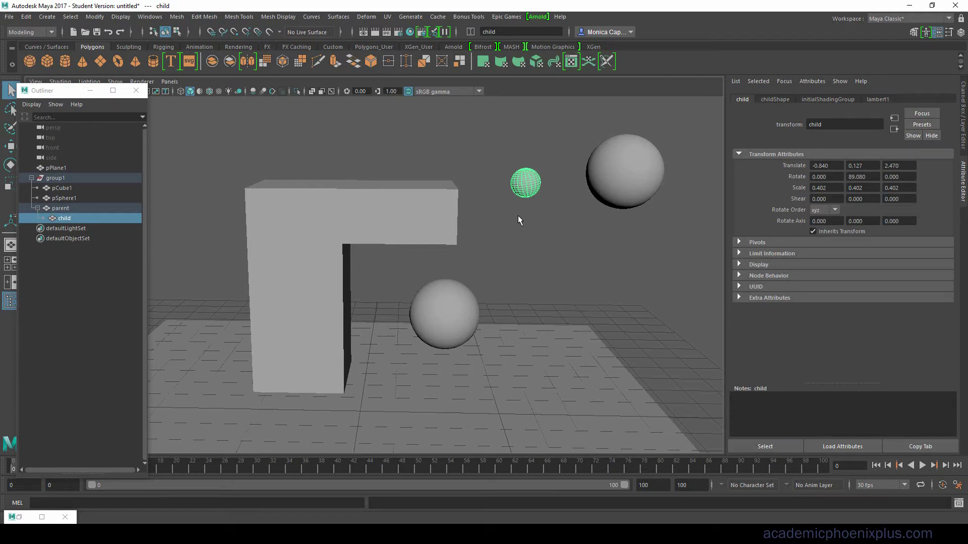
key(Up)
key(Up)
click(392, 295)
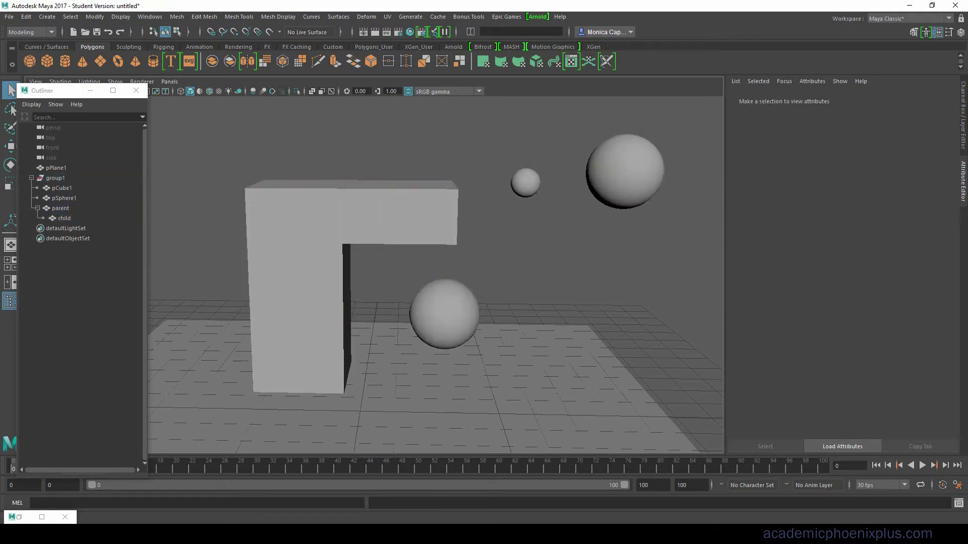
Check the unparent entry in the PDF cheat sheet and unparent the child sphere from the parent sphere in Maya.
click(508, 534)
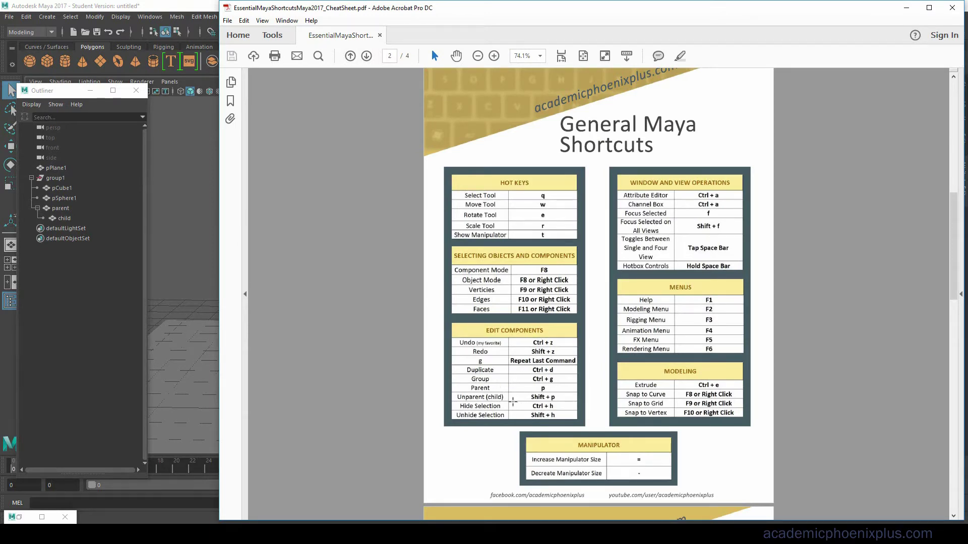
click(67, 211)
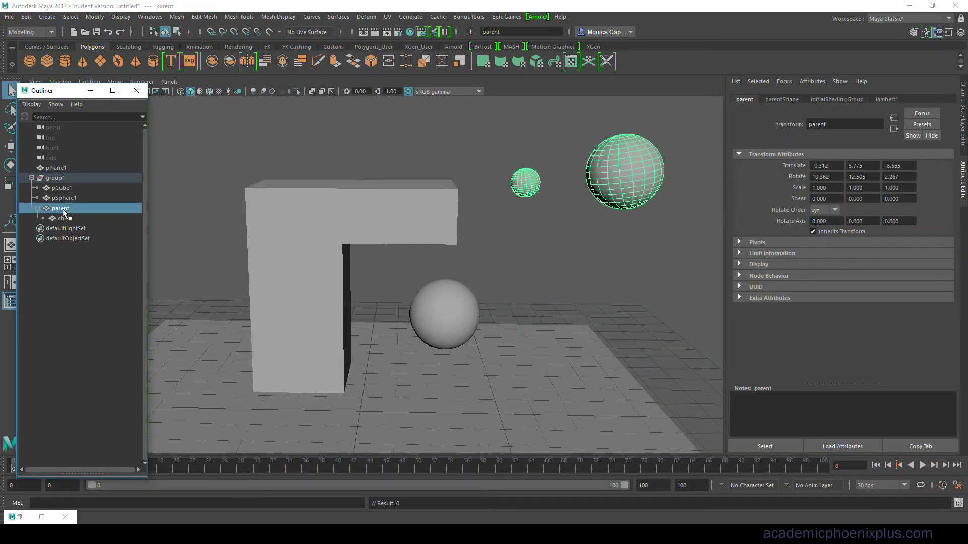
click(64, 218)
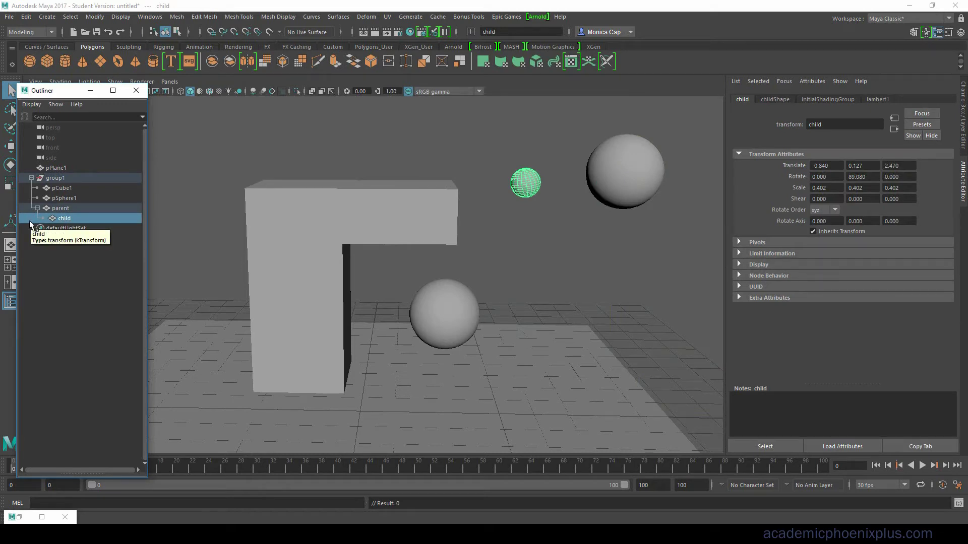
key(shift+p)
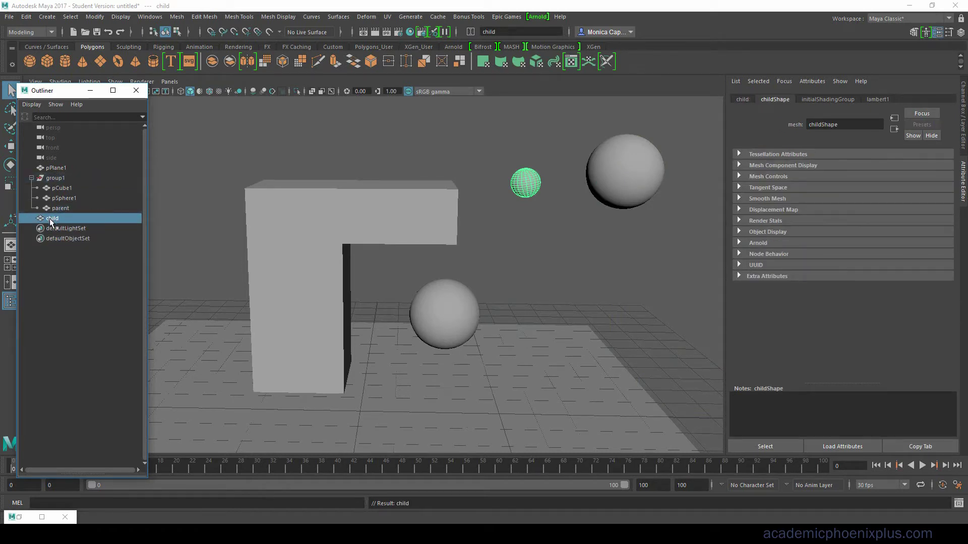
Select the parent sphere and the separated child sphere one after the other with the Move tool.
click(63, 208)
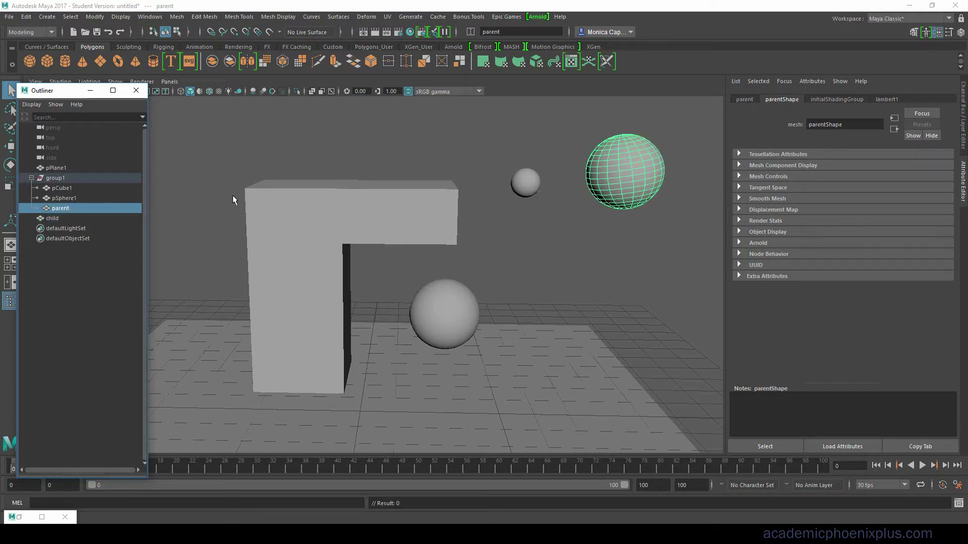
key(w)
click(526, 183)
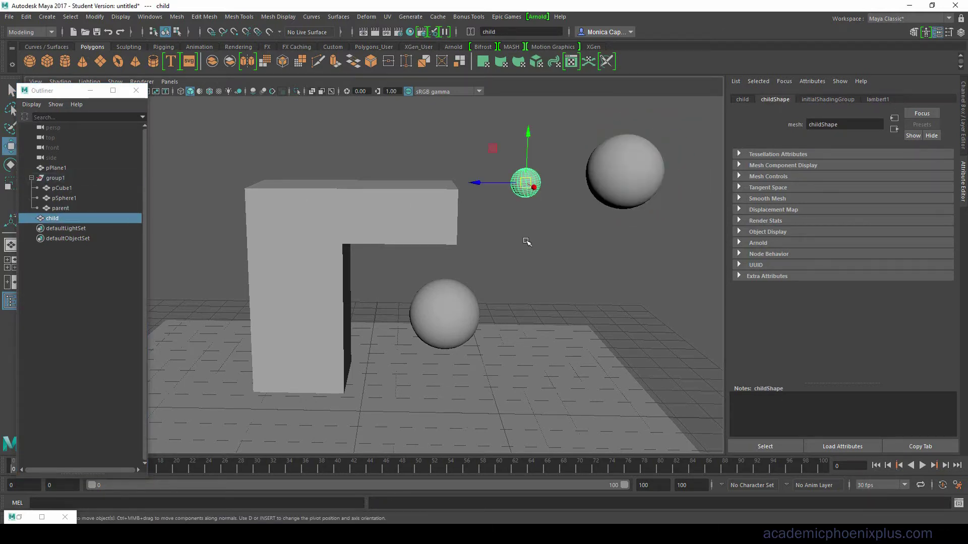
middle_drag(53, 217, 97, 214)
Check the Hide Selection entry in the PDF cheat sheet and hide the child and parent spheres together in Maya.
click(201, 534)
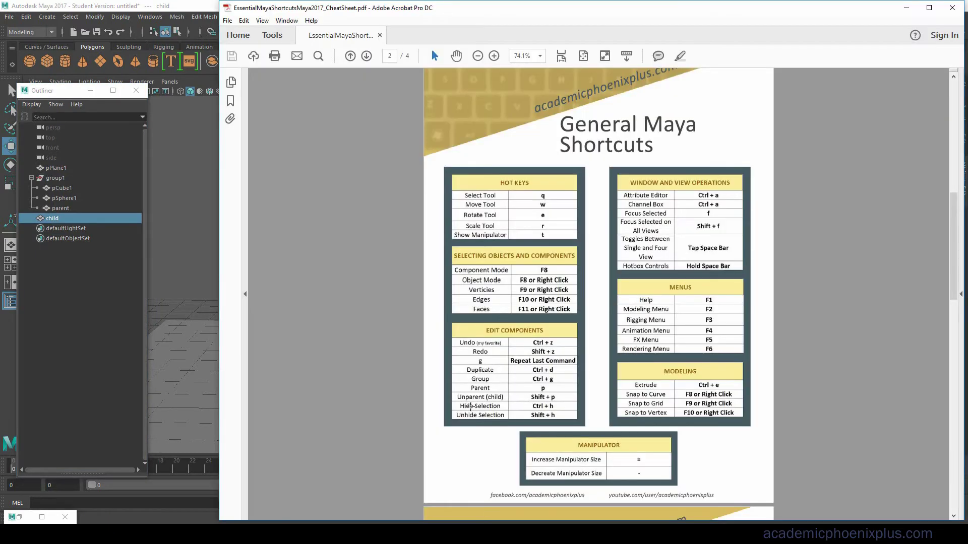
click(203, 222)
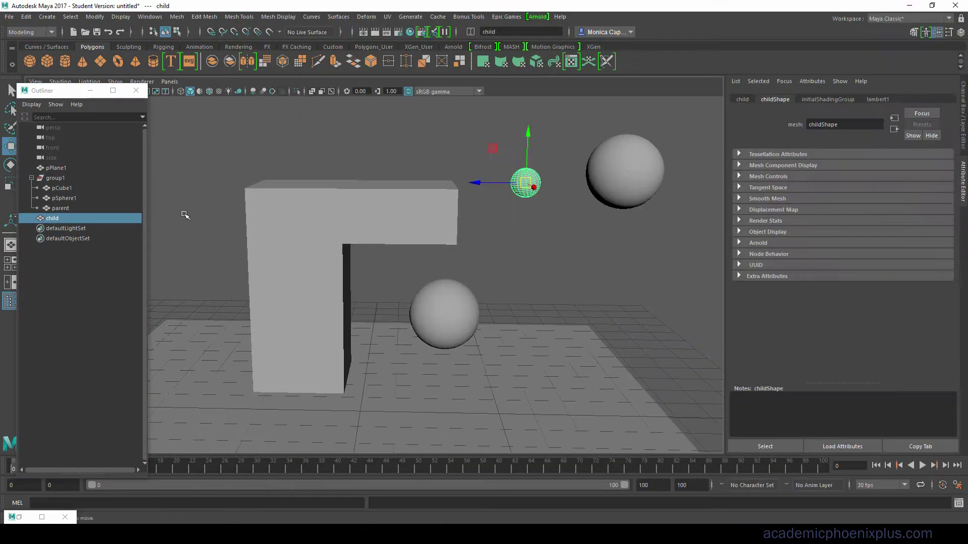
click(522, 184)
shift+click(636, 180)
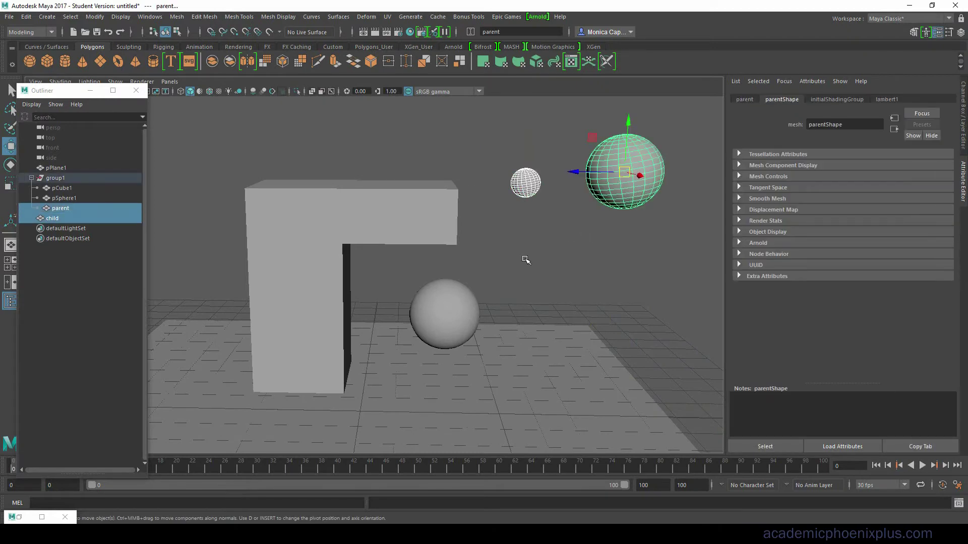
key(ctrl+h)
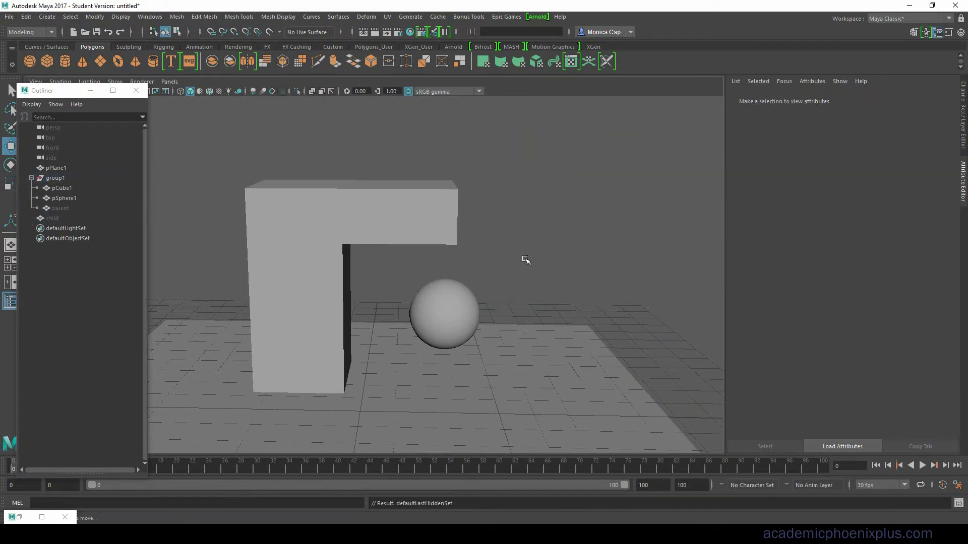
Select the hidden parent and child entries alternately in the Outliner to inspect them.
click(61, 210)
click(57, 218)
click(63, 211)
click(64, 211)
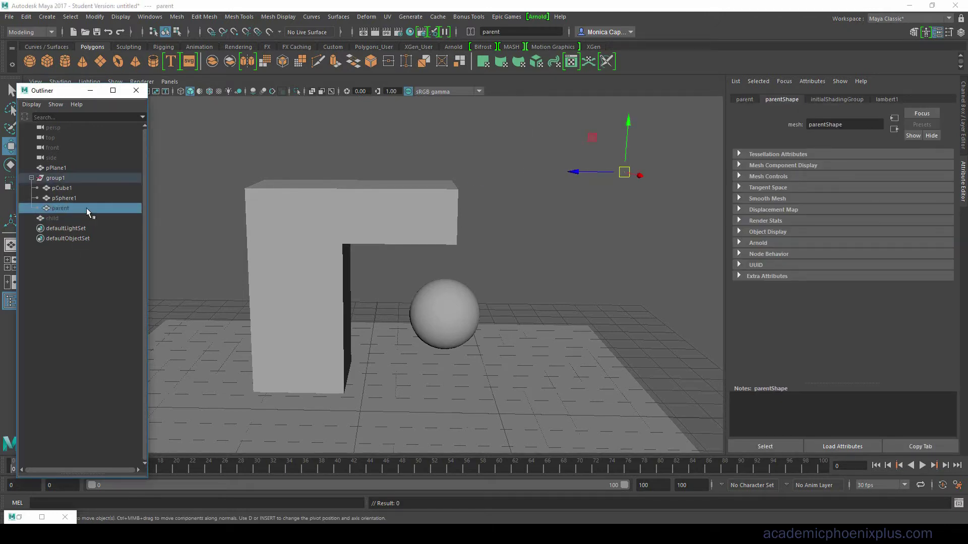
click(58, 215)
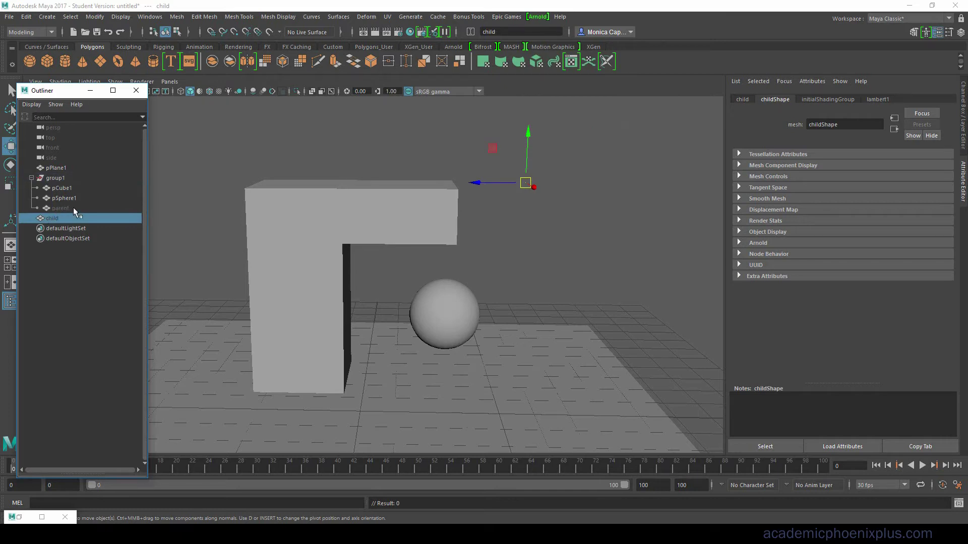
click(174, 199)
click(64, 208)
Unhide the child sphere and the parent sphere individually, and move the selection up to group1.
click(59, 217)
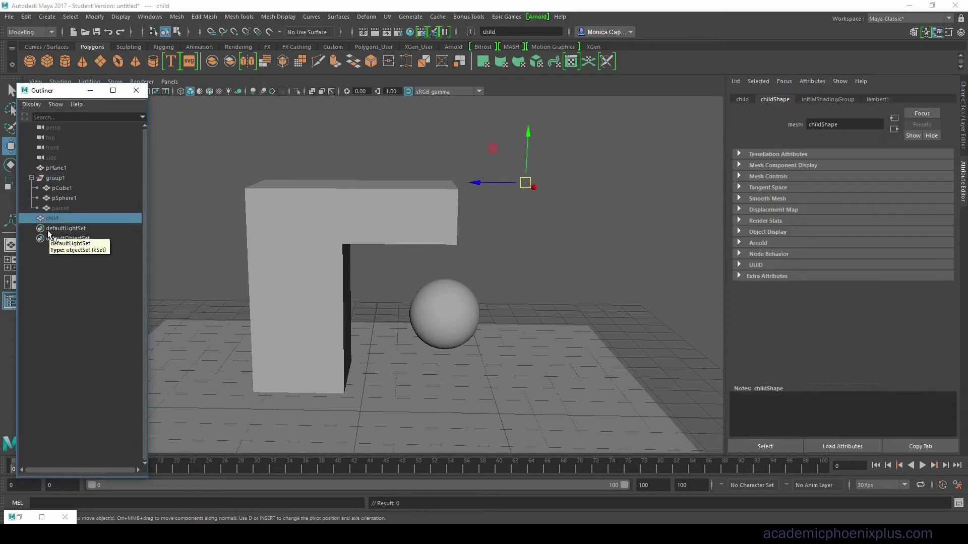
key(shift+h)
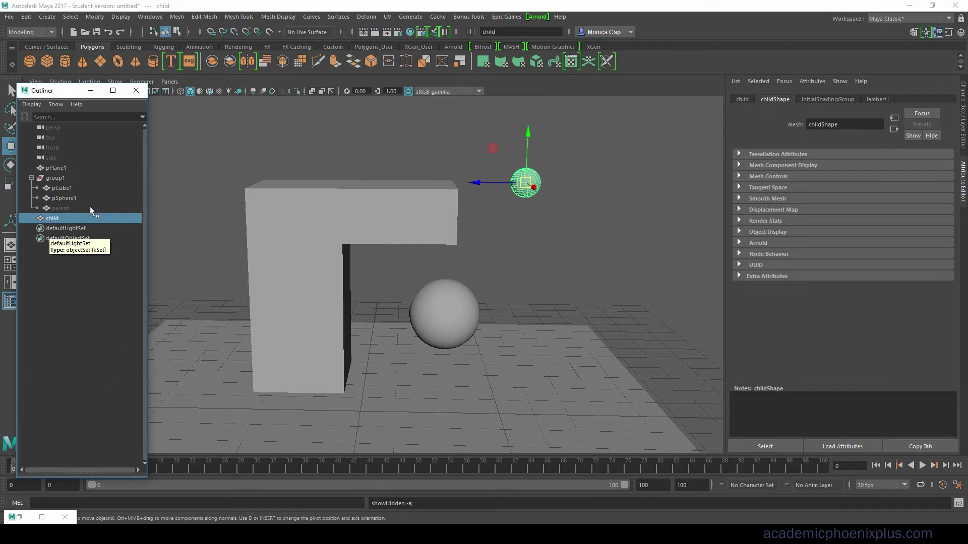
click(72, 208)
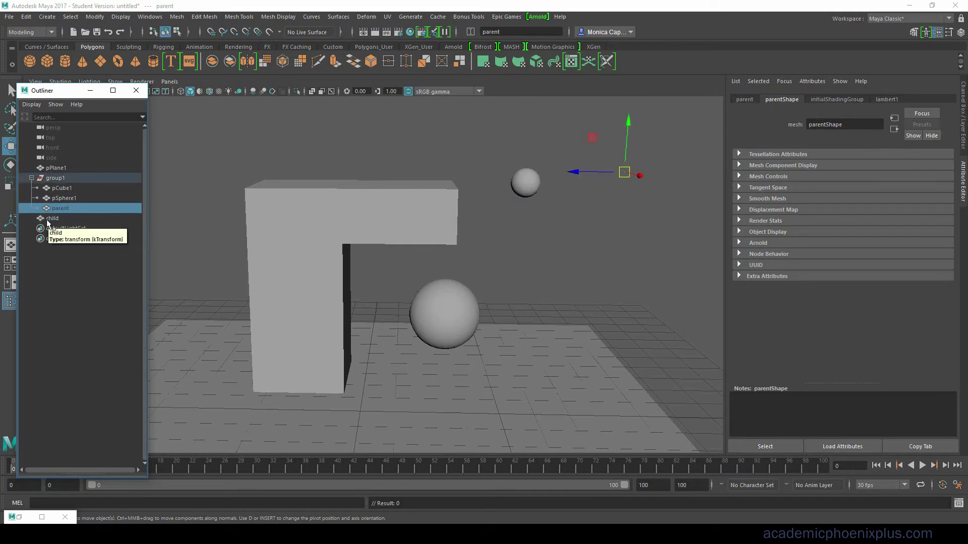
key(shift+h)
key(Up)
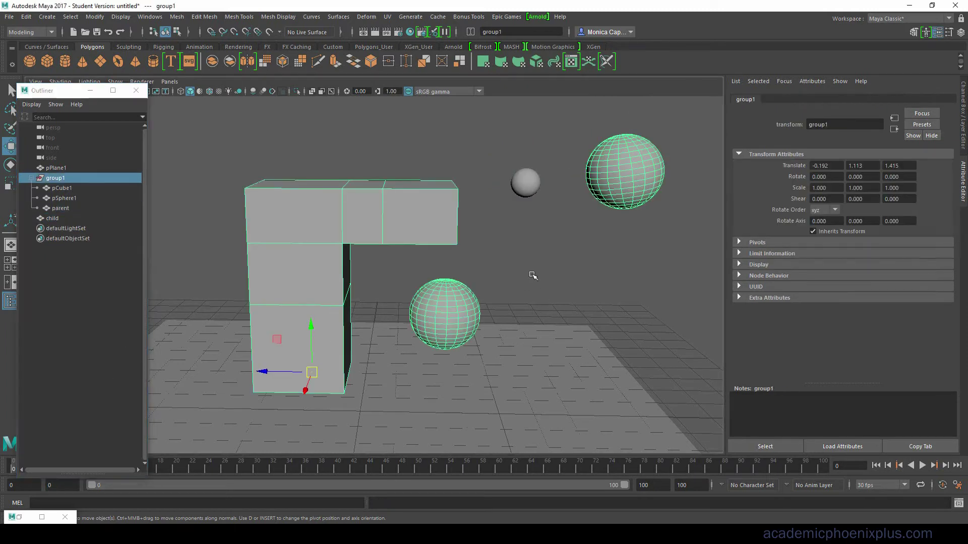
Select the parent sphere and switch between its Channel Box and Attribute Editor.
click(524, 277)
key(alt+Tab)
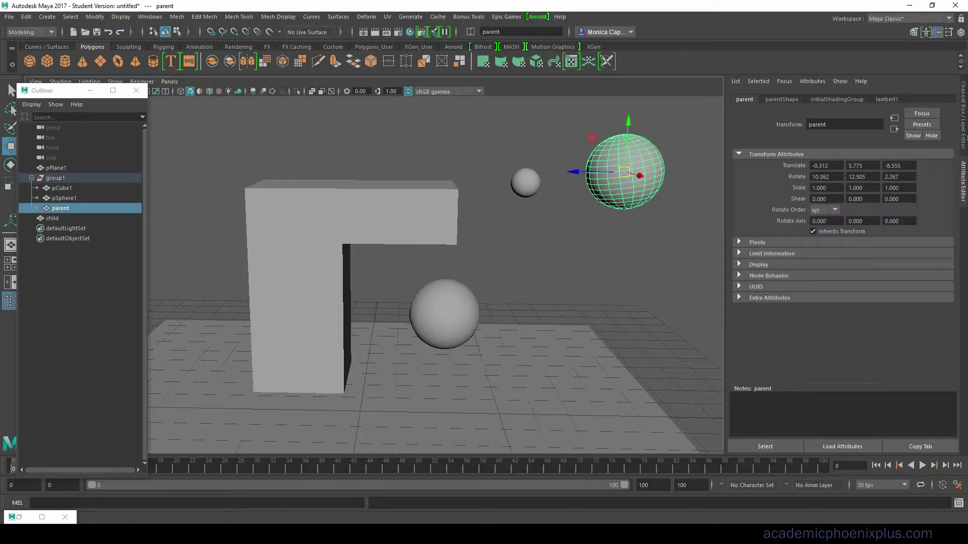
click(964, 121)
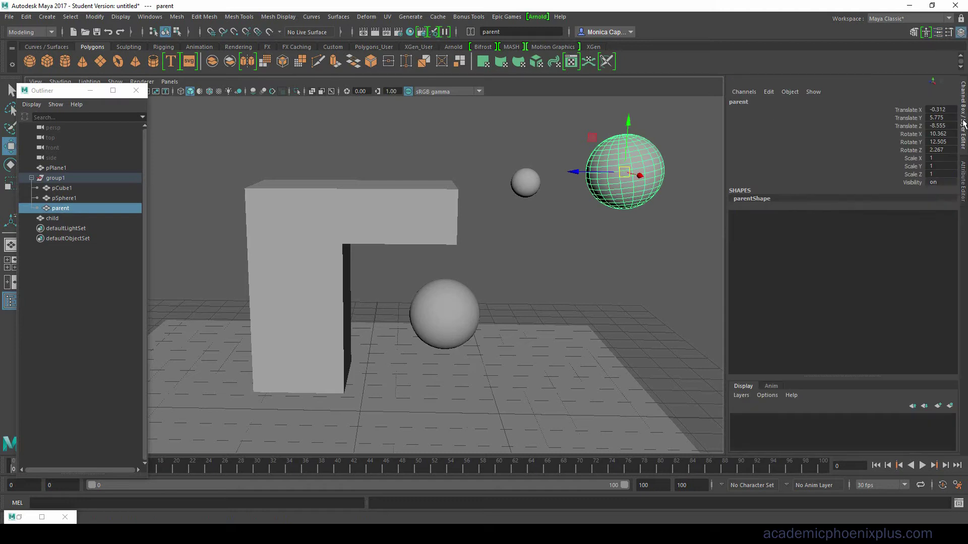
click(963, 185)
click(964, 143)
click(964, 193)
Look through the parent sphere's lambert1, initialShadingGroup, parentShape and transform attributes, and return to the Channel Box.
click(827, 100)
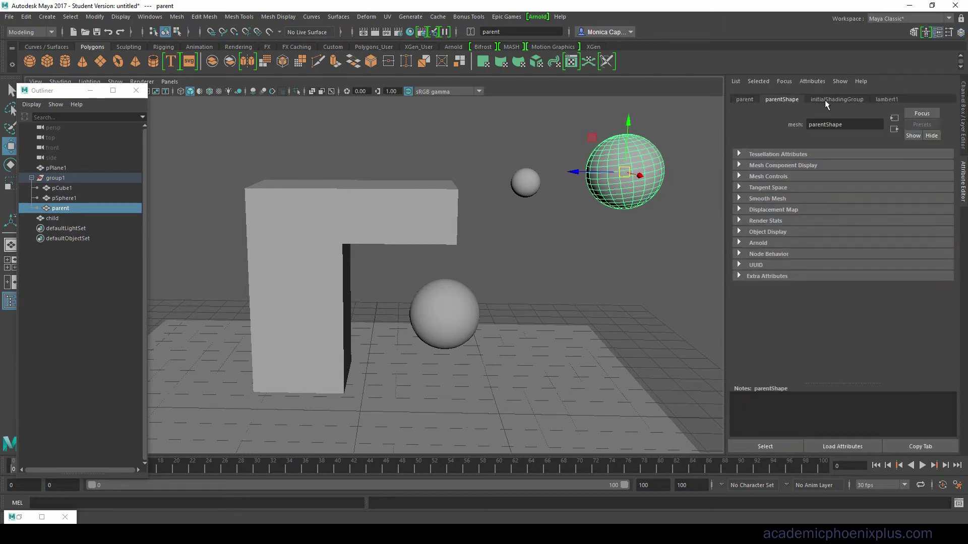
click(888, 100)
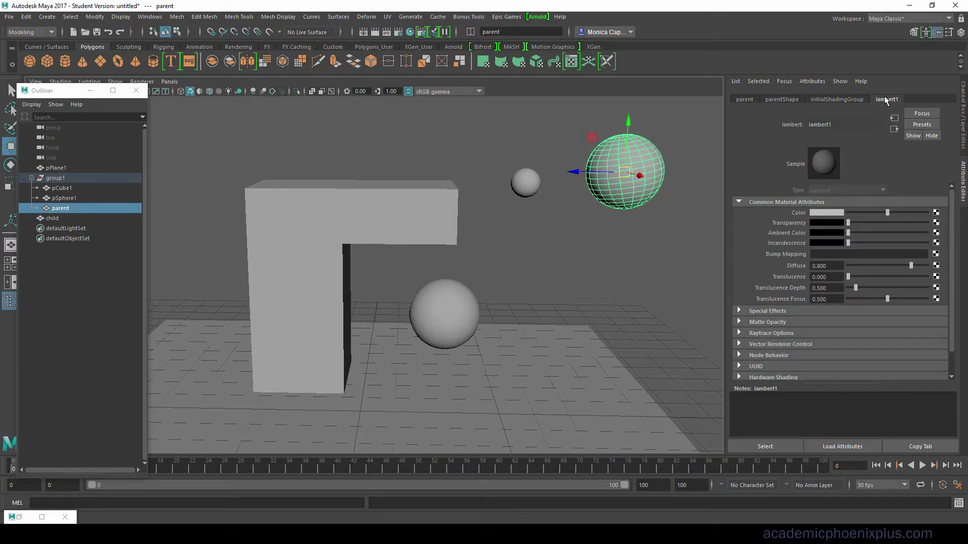
click(832, 99)
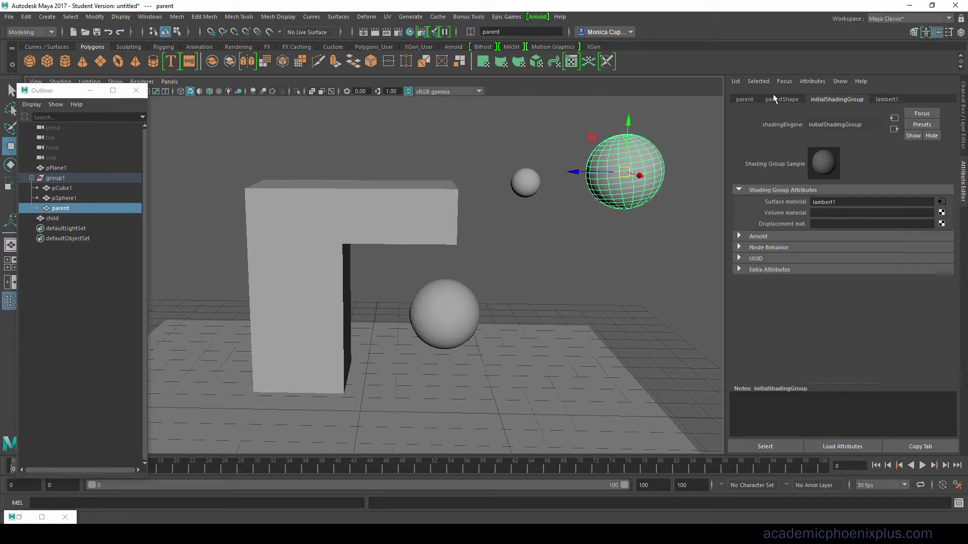
click(776, 99)
click(747, 100)
click(963, 136)
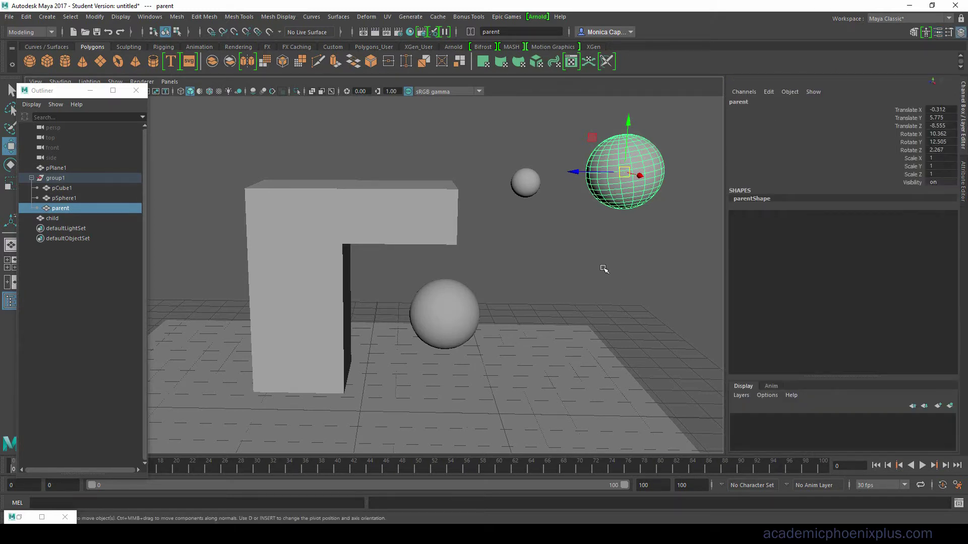
Toggle repeatedly between the Attribute Editor and the Channel Box with the parent sphere selected.
key(ctrl+a)
key(ctrl+a)
key(ctrl+a)
key(ctrl+a)
key(ctrl+a)
key(ctrl+a)
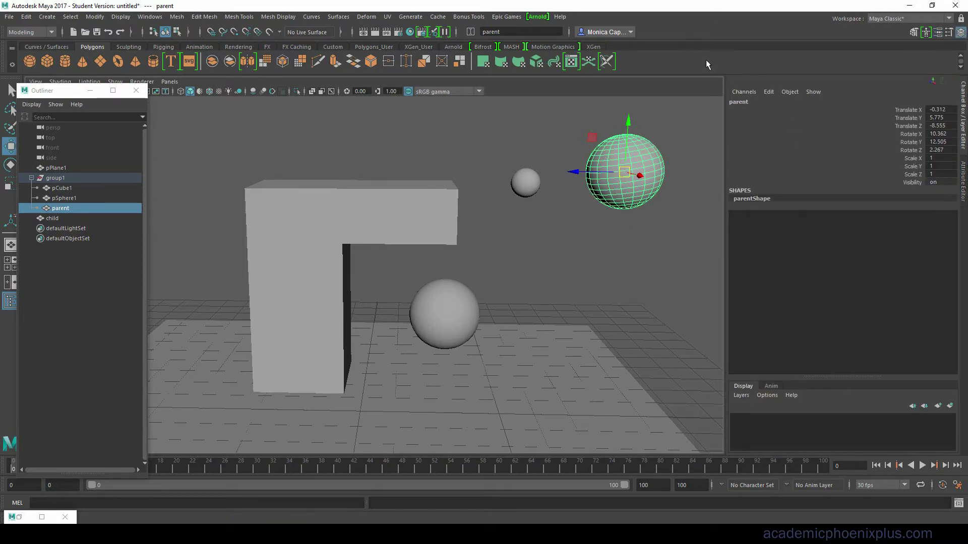
key(ctrl+a)
key(ctrl+a)
Check the Focus Selected entry in the PDF cheat sheet and frame the parent sphere in Maya's perspective view.
key(alt+Tab)
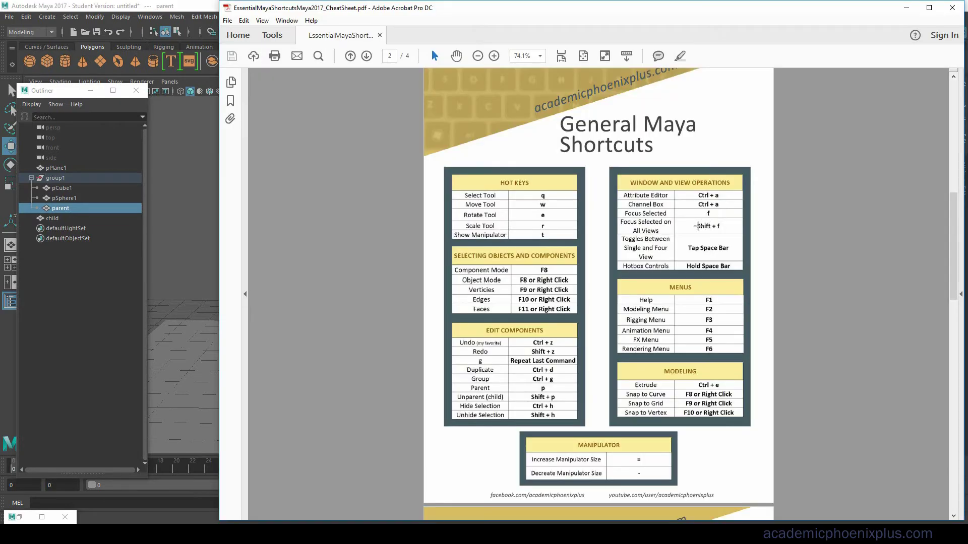
click(907, 9)
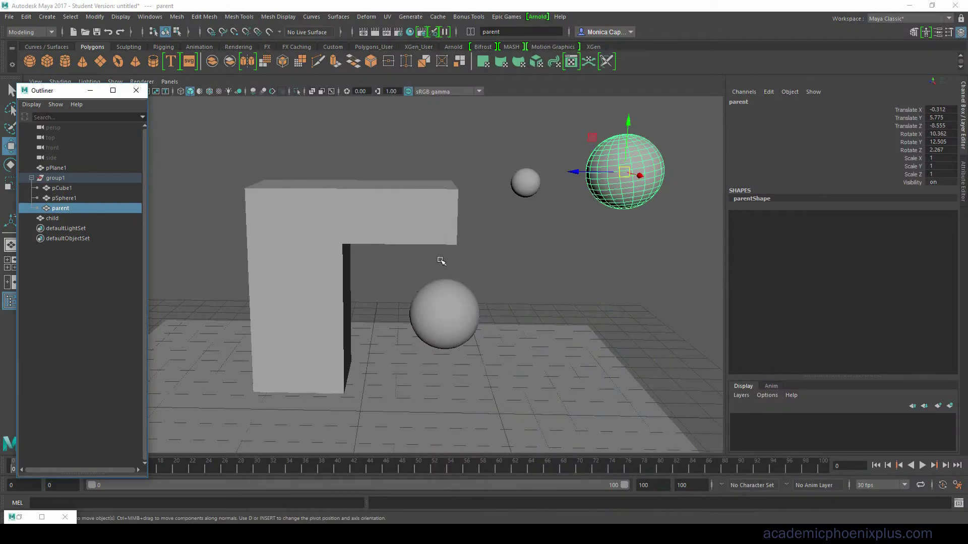
key(f)
alt+drag(505, 262, 471, 224)
alt+right_drag(538, 313, 252, 233)
alt+middle_drag(253, 233, 372, 171)
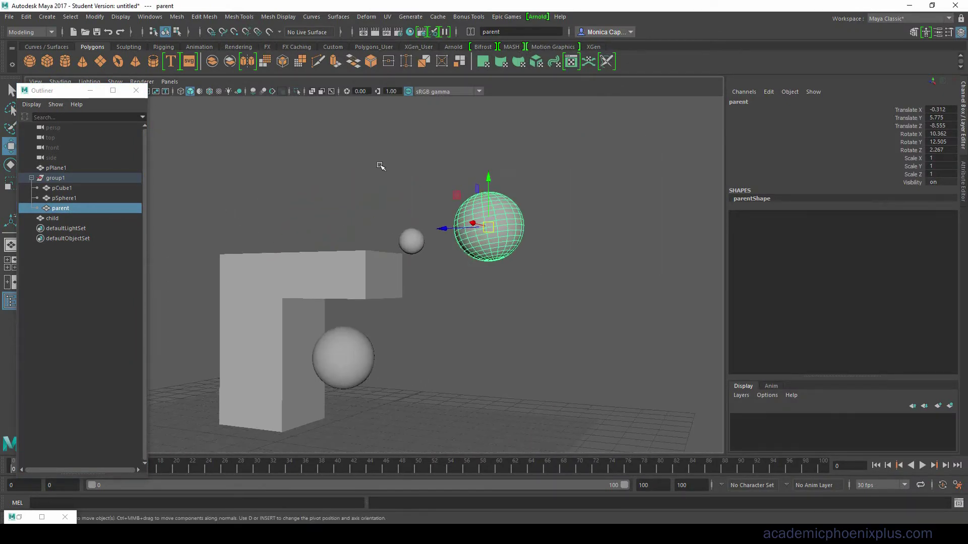
Clear the selection, move the view away from the objects, and recover it by selecting and framing group1.
drag(372, 171, 429, 363)
alt+right_drag(428, 363, 445, 243)
click(570, 265)
mouse_move(577, 254)
alt+mouse_down()
mouse_move(488, 307)
mouse_move(579, 309)
mouse_move(551, 243)
mouse_move(589, 258)
alt+mouse_up()
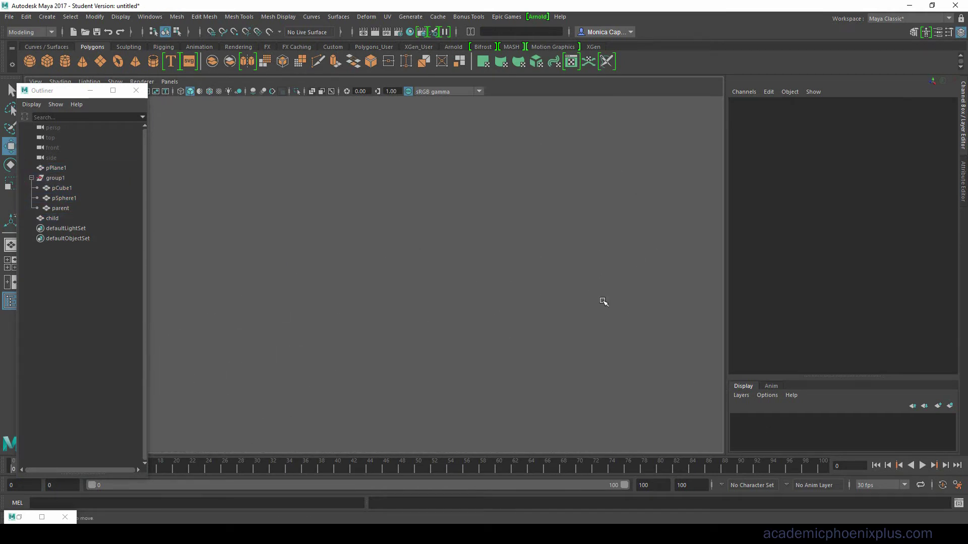
click(54, 178)
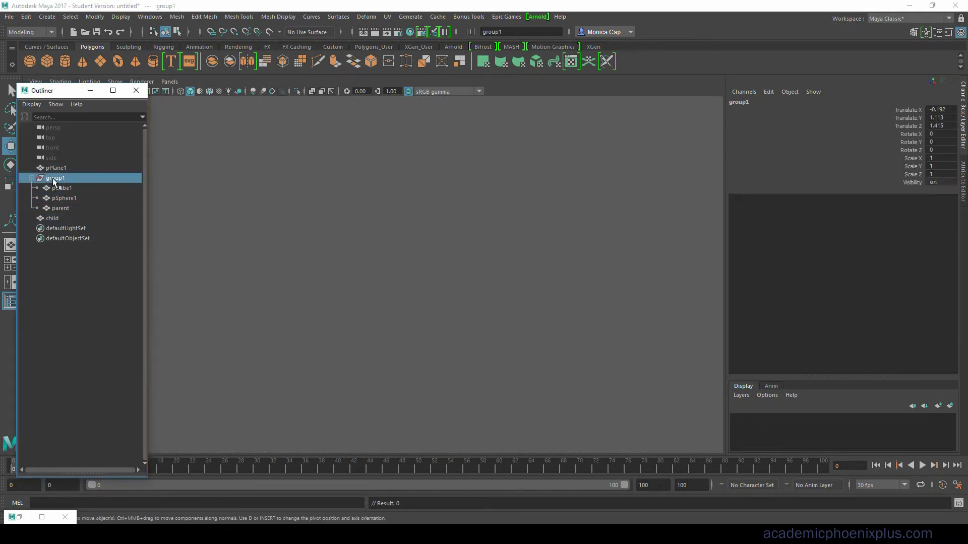
key(f)
alt+drag(558, 211, 461, 232)
Select pSphere1 beside the cube and frame it in the perspective view.
click(461, 231)
key(f)
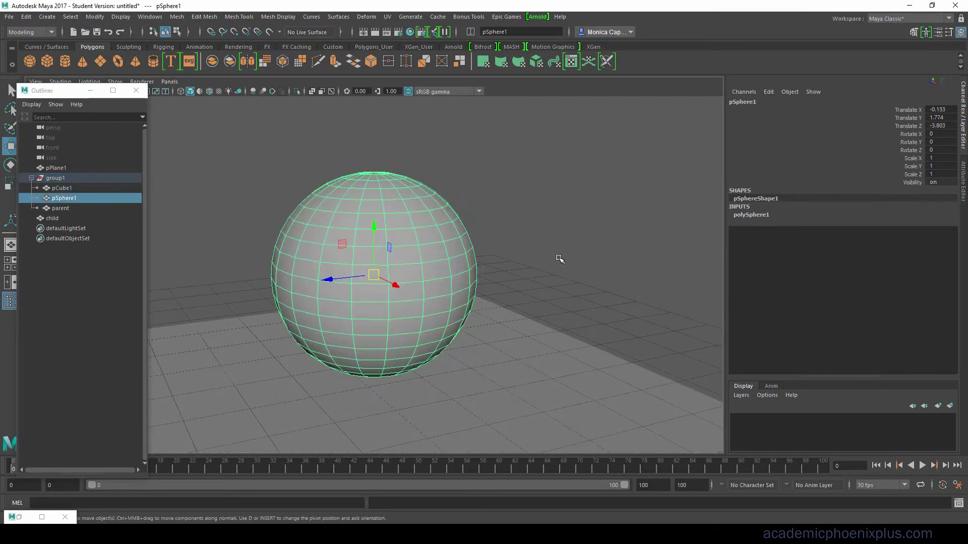
alt+drag(579, 266, 560, 242)
Switch to the four-view layout, minimize the Outliner, and frame pSphere1 in the orthographic views one by one.
key(space)
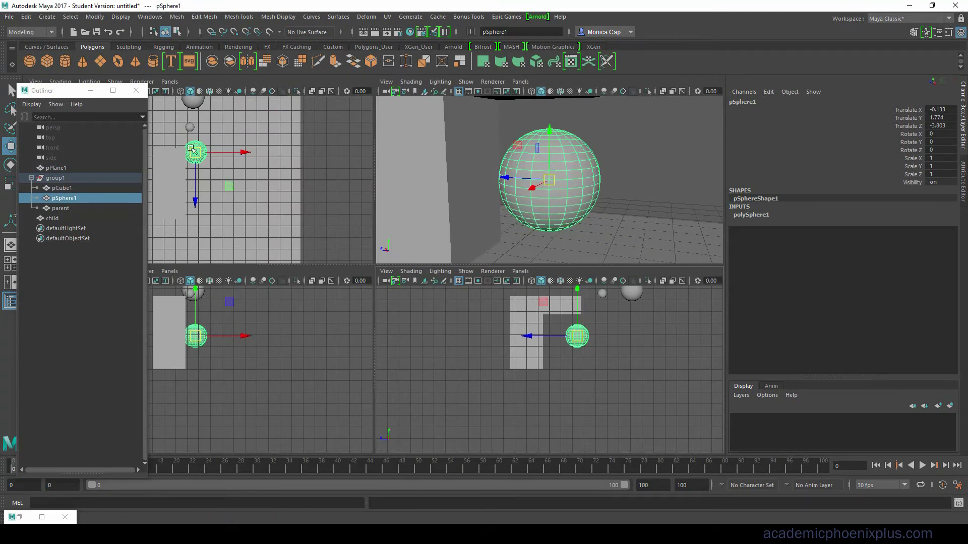
click(90, 90)
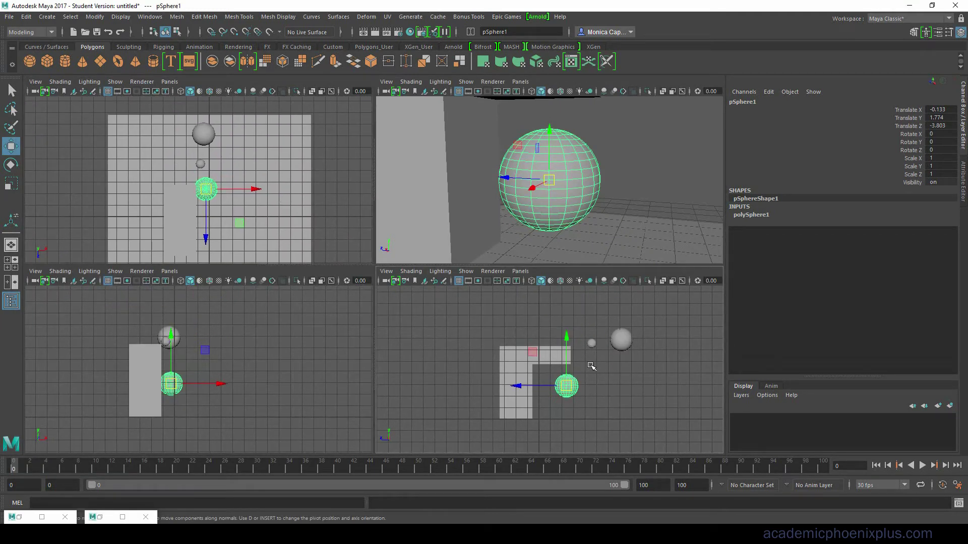
key(f)
key(f)
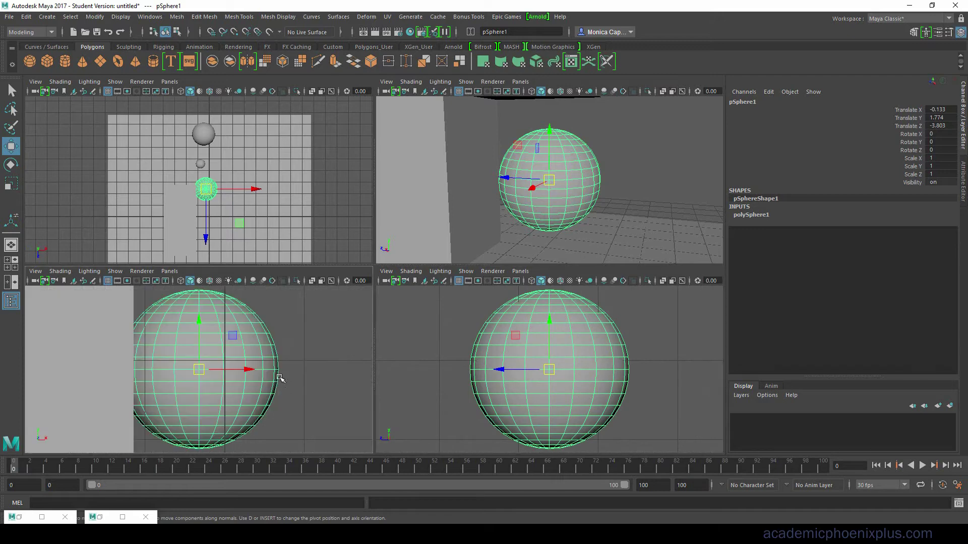
key(f)
key(a)
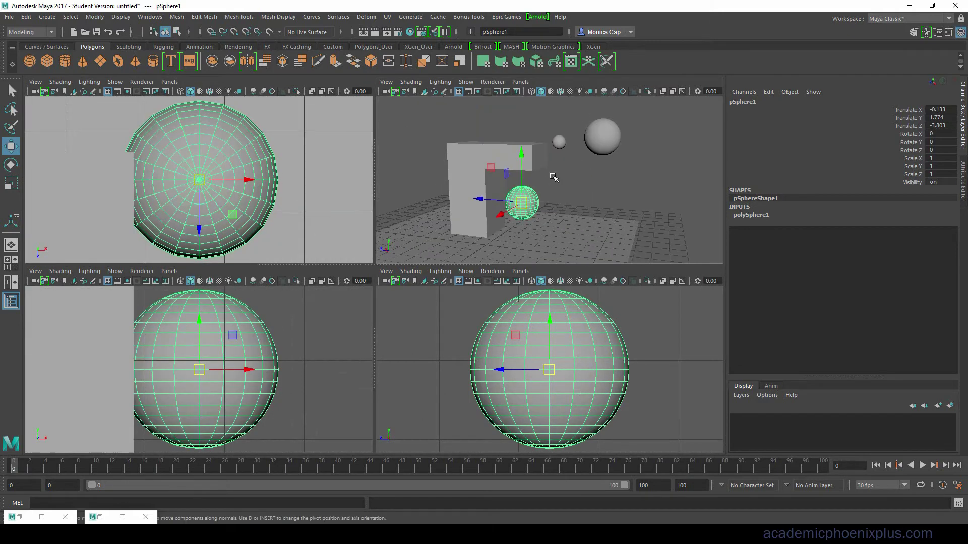
Focus all four views on the child sphere at once, and do the same for pCube1.
click(558, 142)
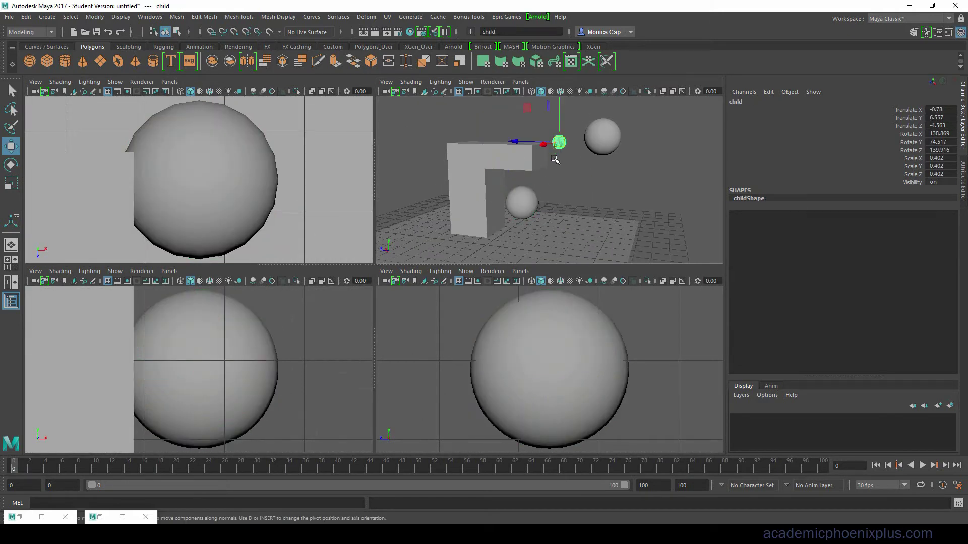
key(shift+f)
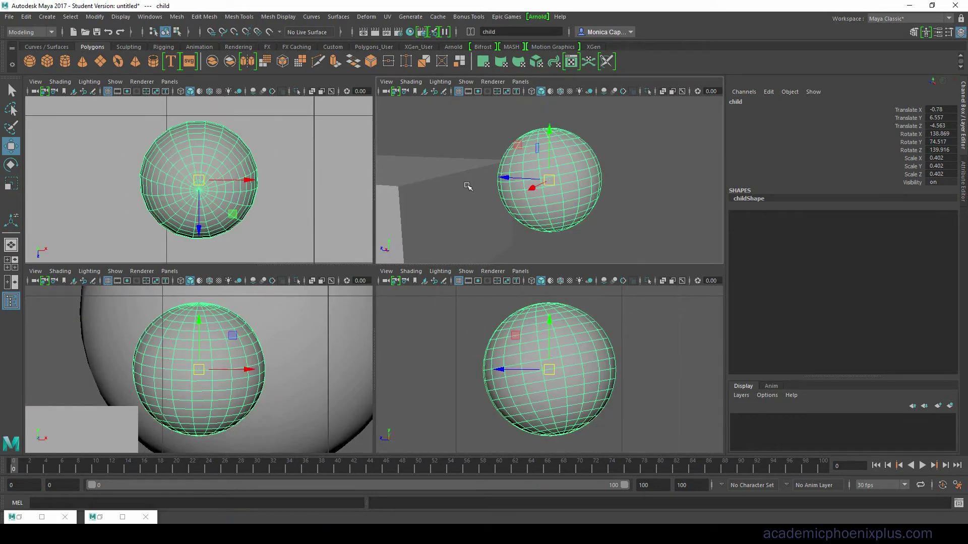
scroll(616, 210, down, 6)
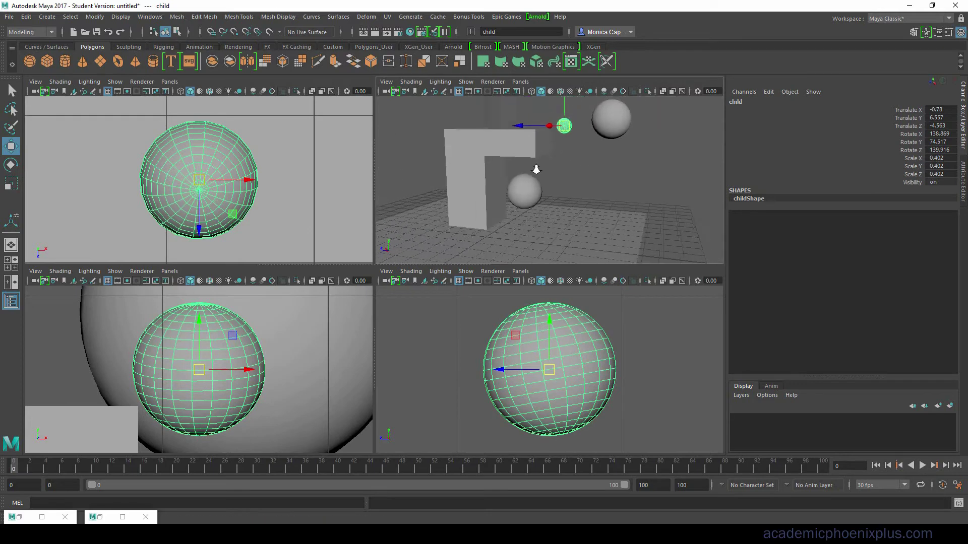
alt+middle_drag(537, 174, 561, 160)
alt+drag(557, 174, 554, 195)
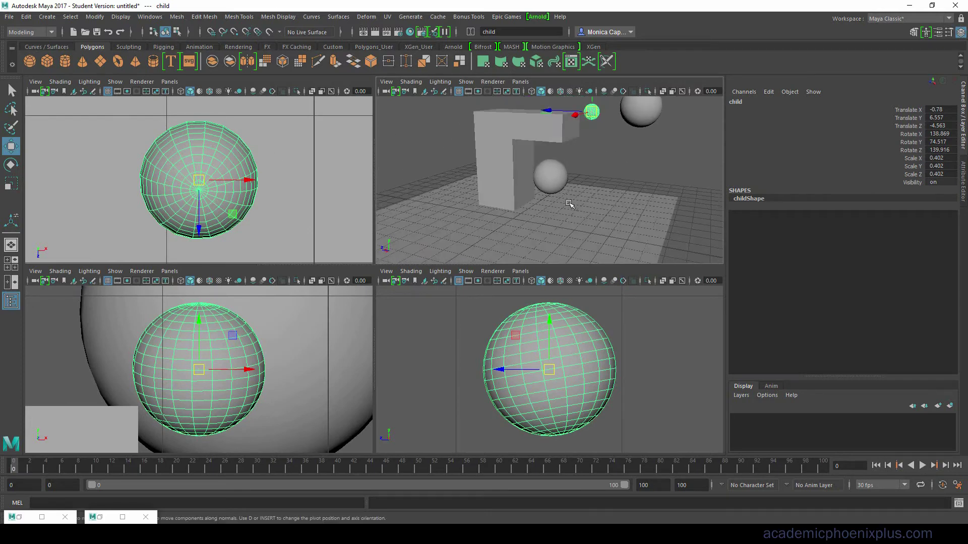
click(512, 189)
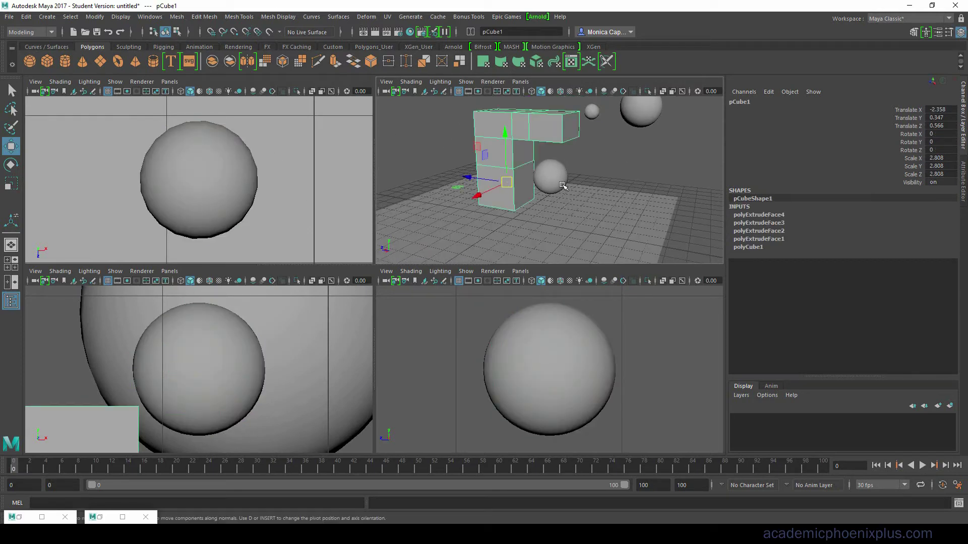
key(shift+f)
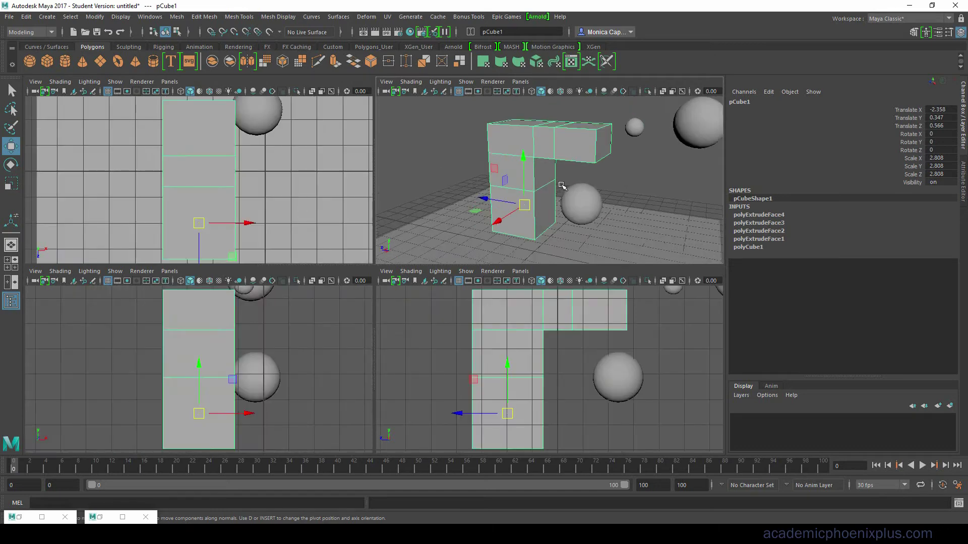
Deselect the cube, check the single and four view toggle in the PDF cheat sheet, and try it in Maya.
click(646, 171)
key(alt+Tab)
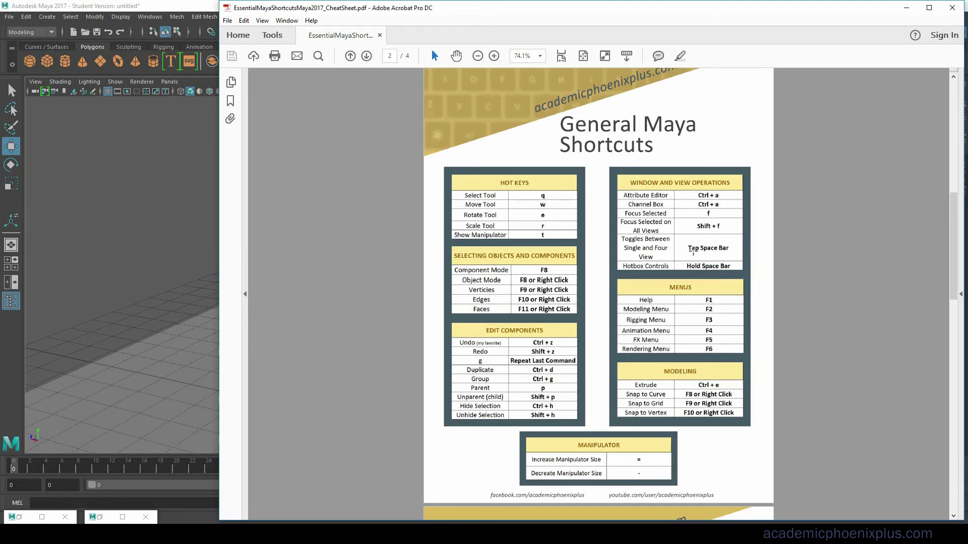
key(alt+Tab)
key(space)
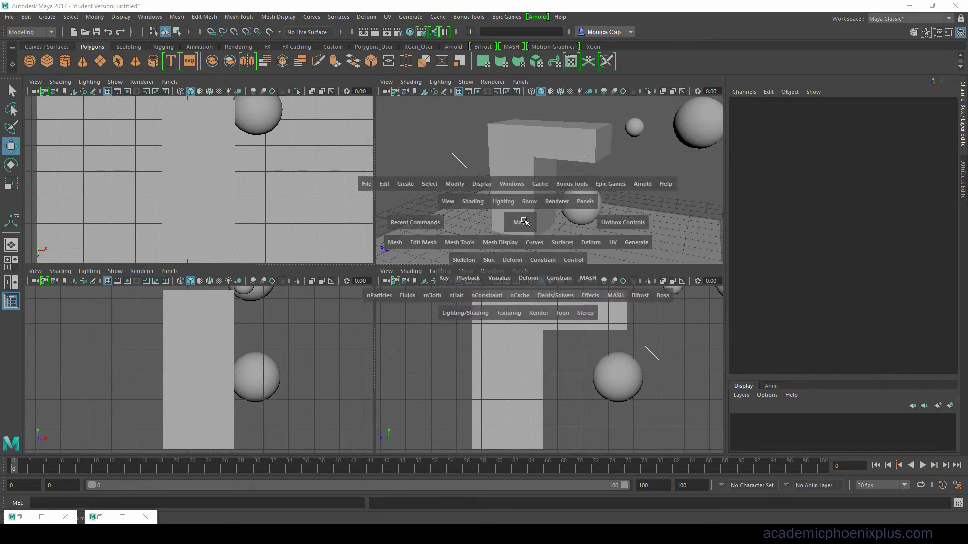
key(space)
key(space)
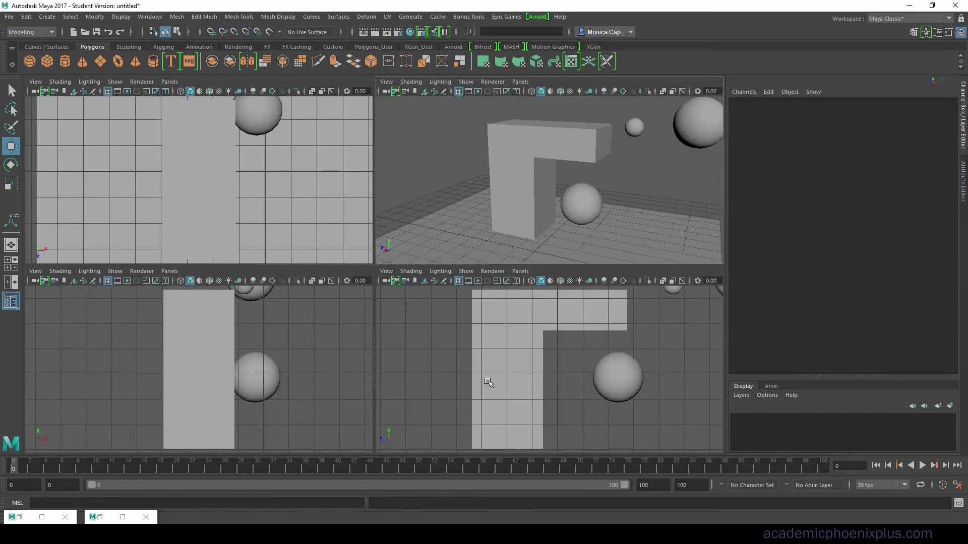
Toggle different viewports between single and four view, including the top view, ending with the perspective view maximized.
key(space)
key(space)
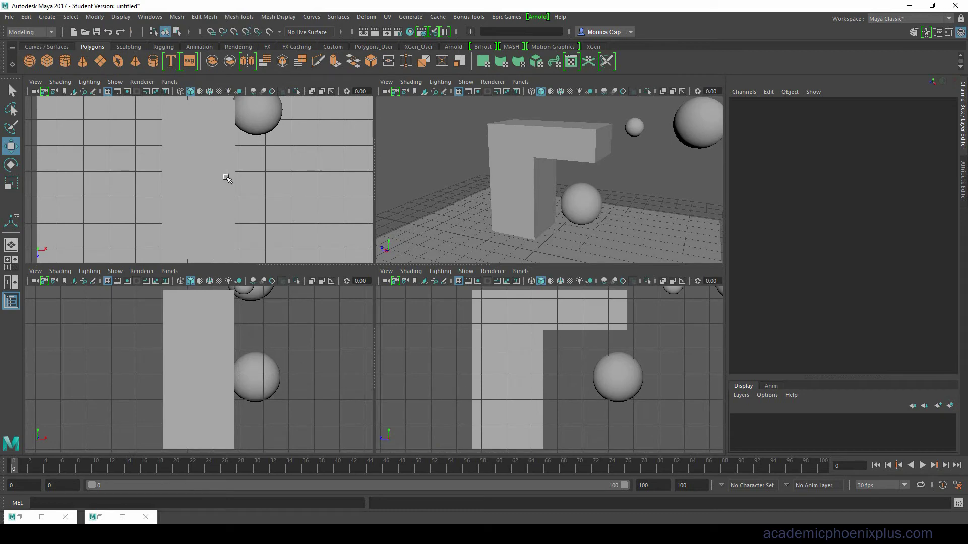
key(space)
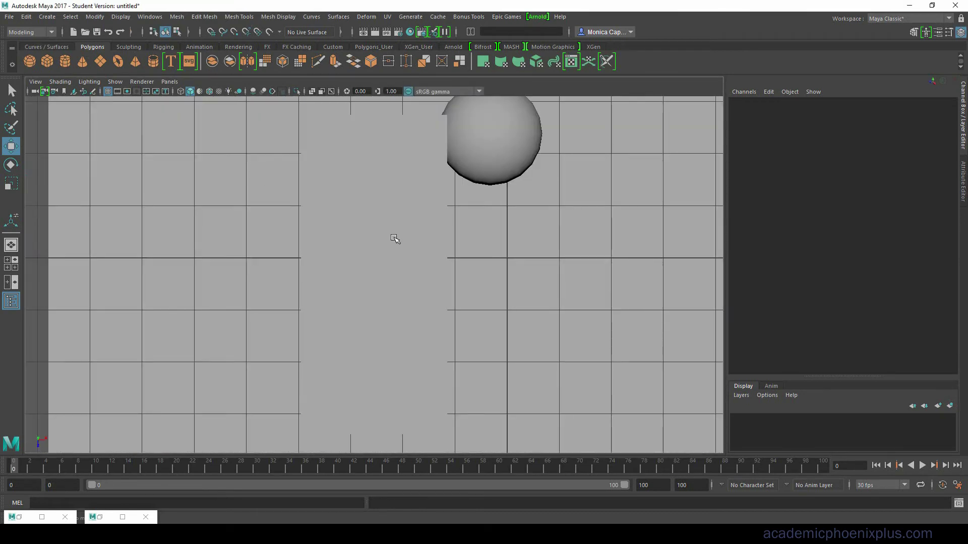
key(space)
key(space)
key(space)
key(space)
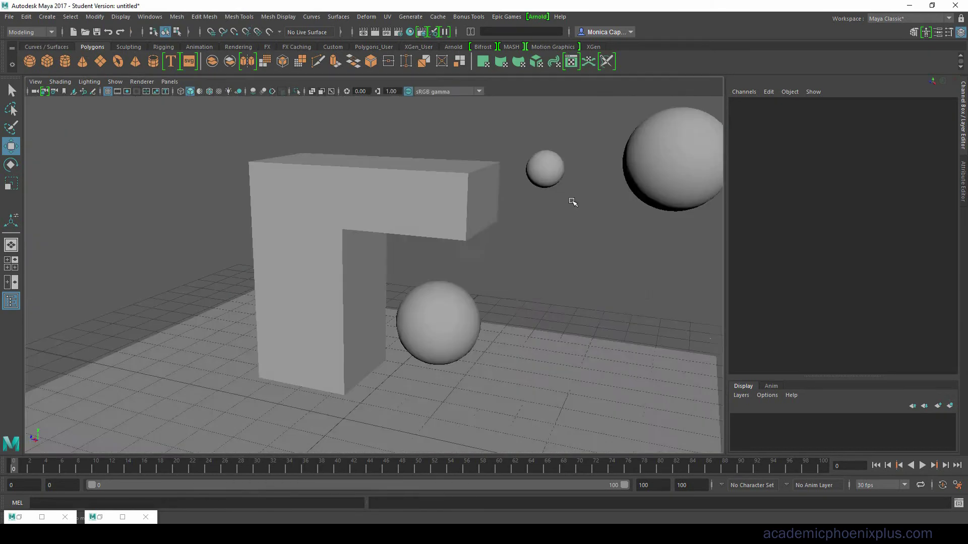
Open the hotbox over the perspective view, browse its Edit and Modify commands, and dismiss it.
key(space)
key(space)
key(space)
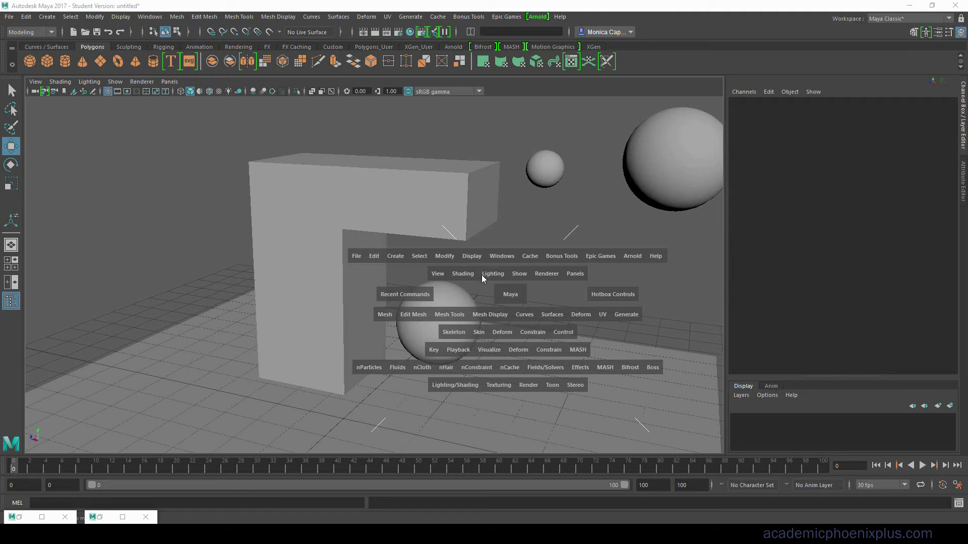
click(374, 257)
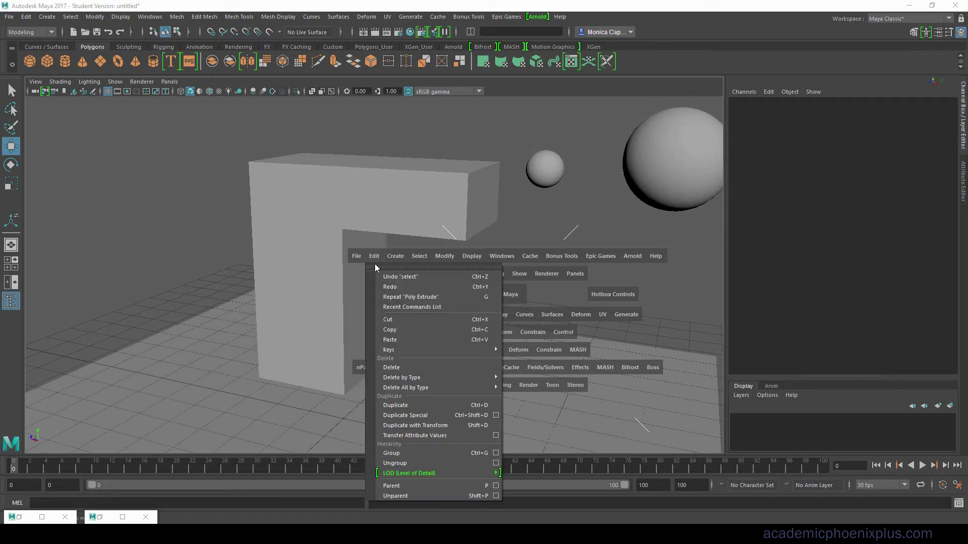
mouse_move(413, 377)
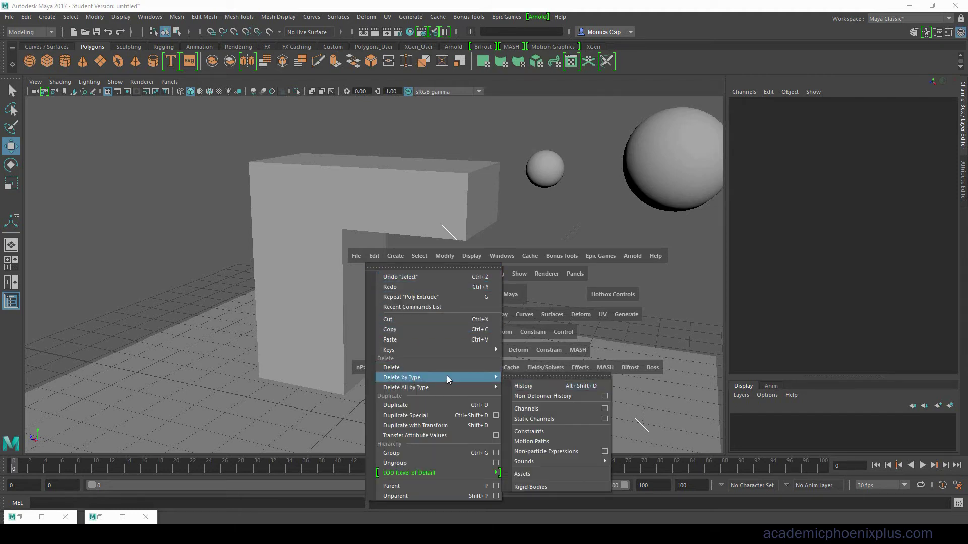
click(443, 259)
click(444, 257)
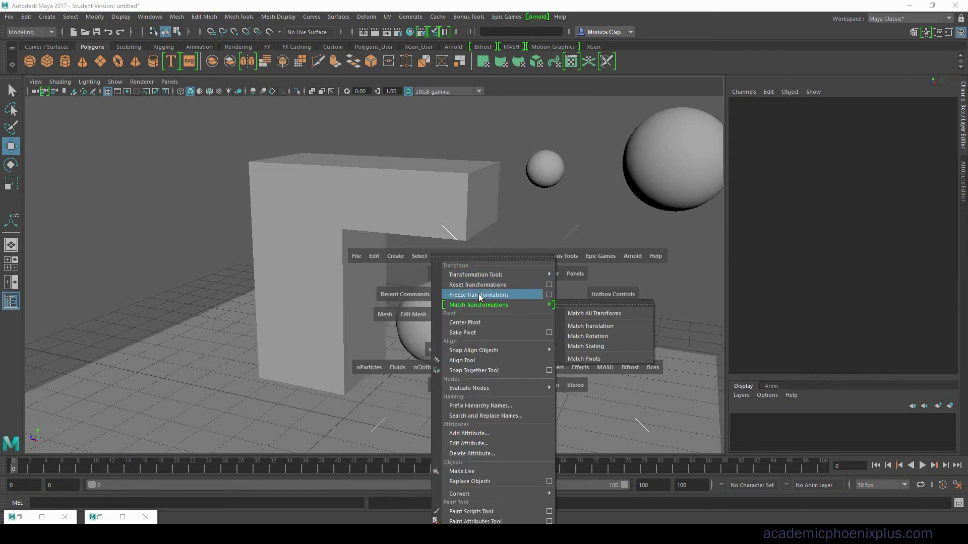
click(472, 191)
Select all the objects in the perspective view, then open the hotbox over them and dismiss it.
drag(372, 147, 667, 430)
click(627, 287)
scroll(626, 287, down, 3)
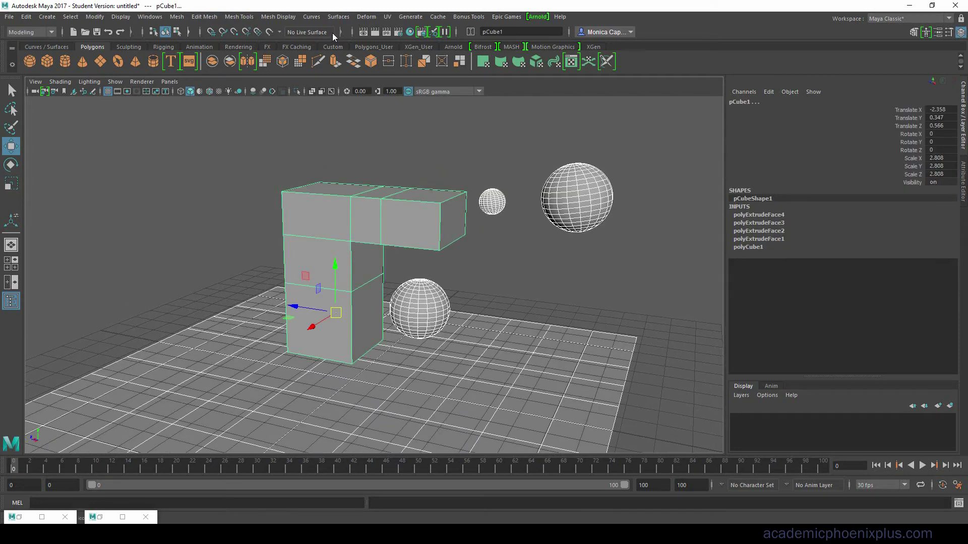
key(space)
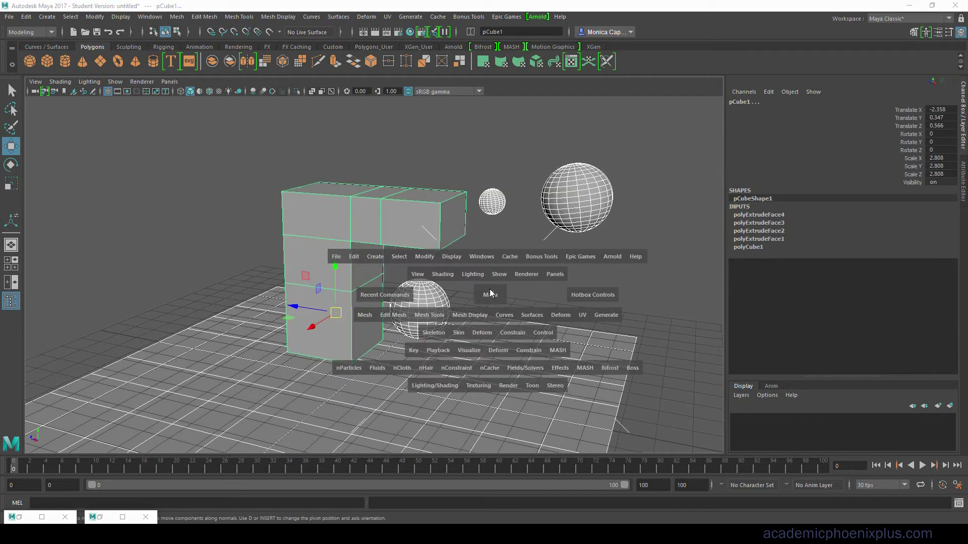
drag(488, 292, 503, 279)
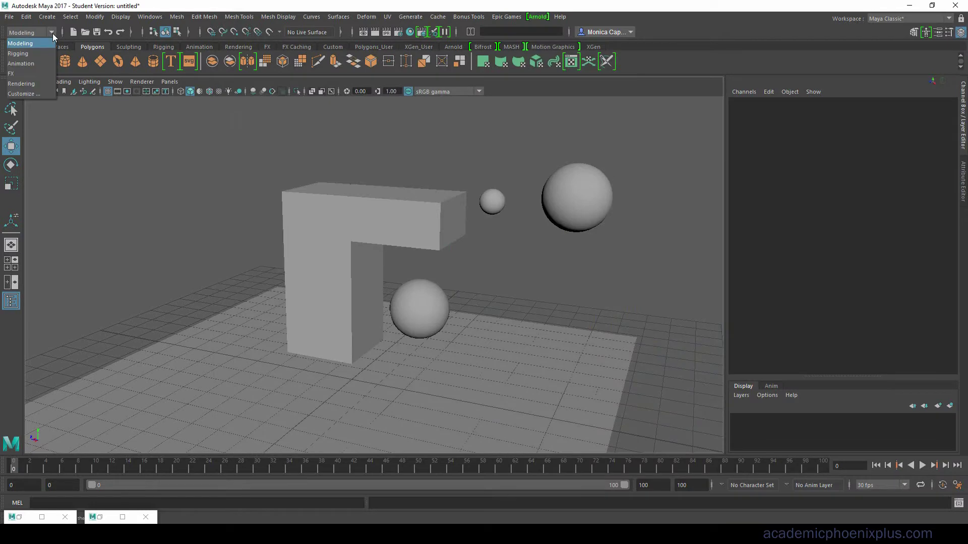
Look through the available menu sets, from Modeling to Customize, without changing the current one.
click(51, 33)
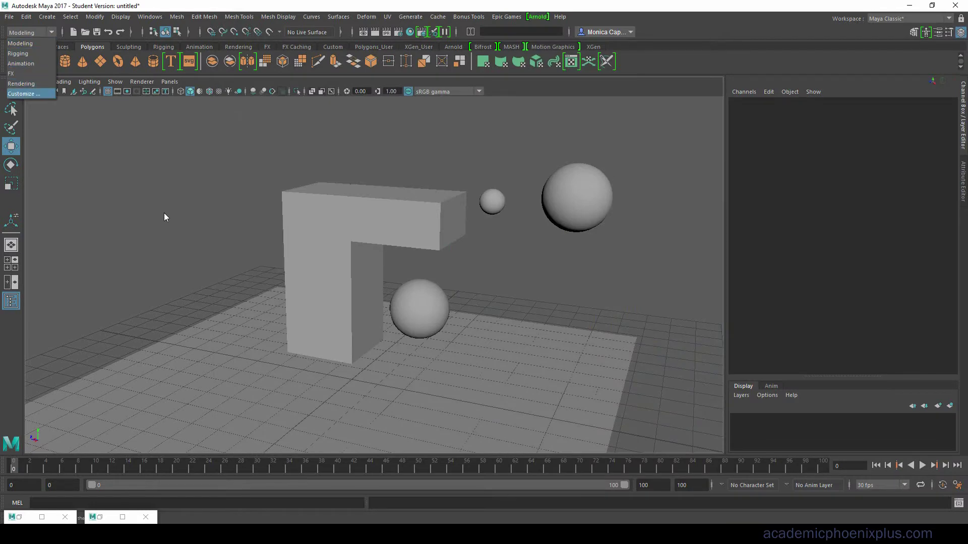
click(168, 213)
click(38, 32)
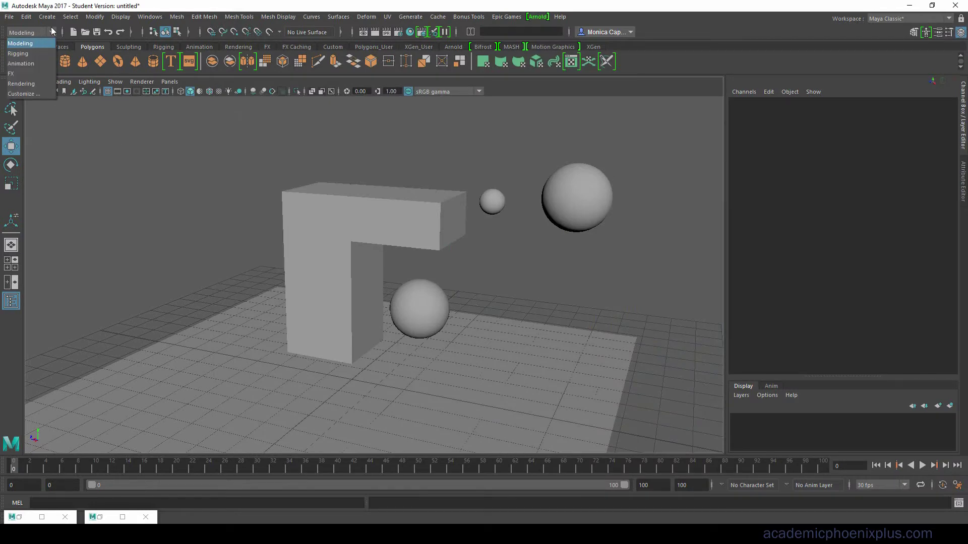
click(183, 192)
Switch through the Rigging, Animation, Modeling and FX menu sets with their shortcuts, ending on the Rendering menu set.
key(F3)
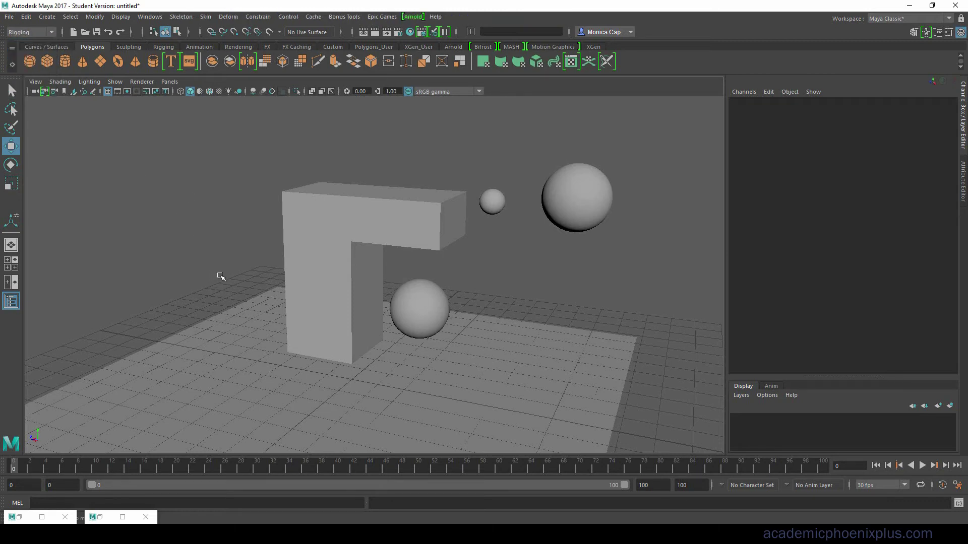
key(F4)
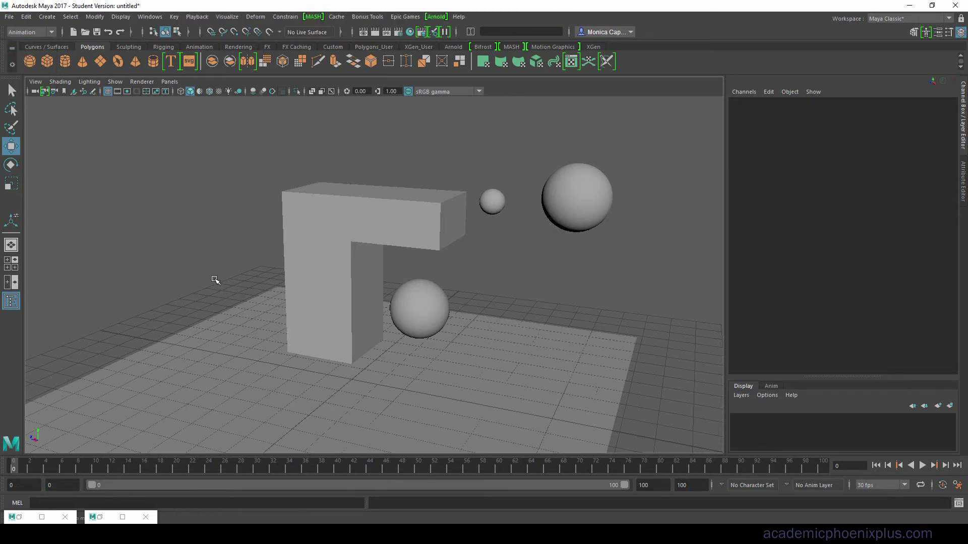
key(F2)
key(F3)
key(F4)
key(F5)
key(F6)
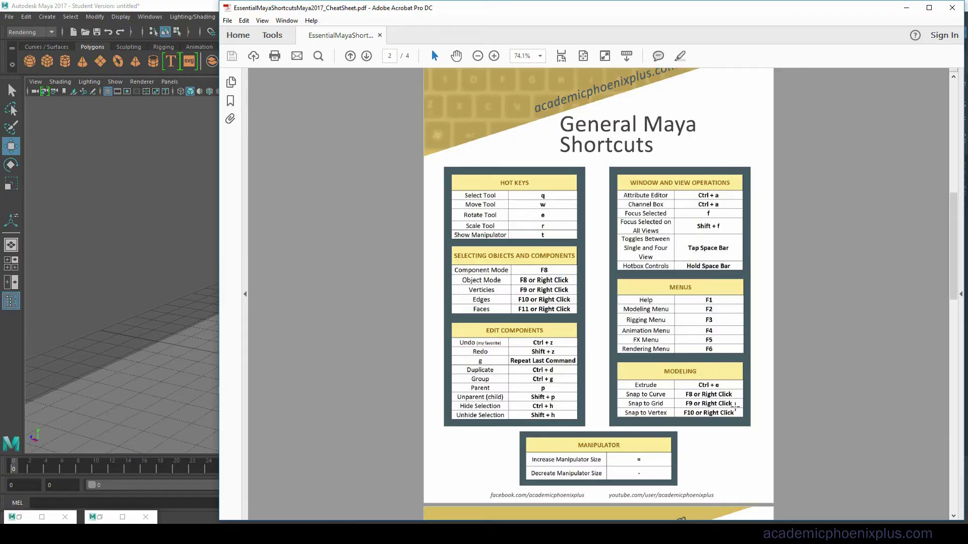
Return to Maya, select the top face at the end of pCube1's arm and extrude it upward.
click(182, 309)
click(426, 317)
click(400, 216)
right_drag(400, 217, 400, 244)
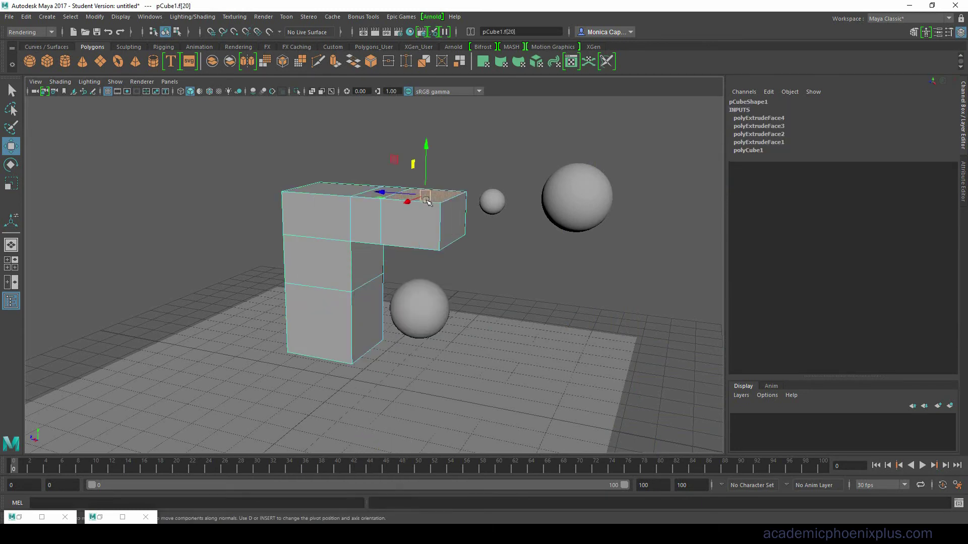
key(ctrl+e)
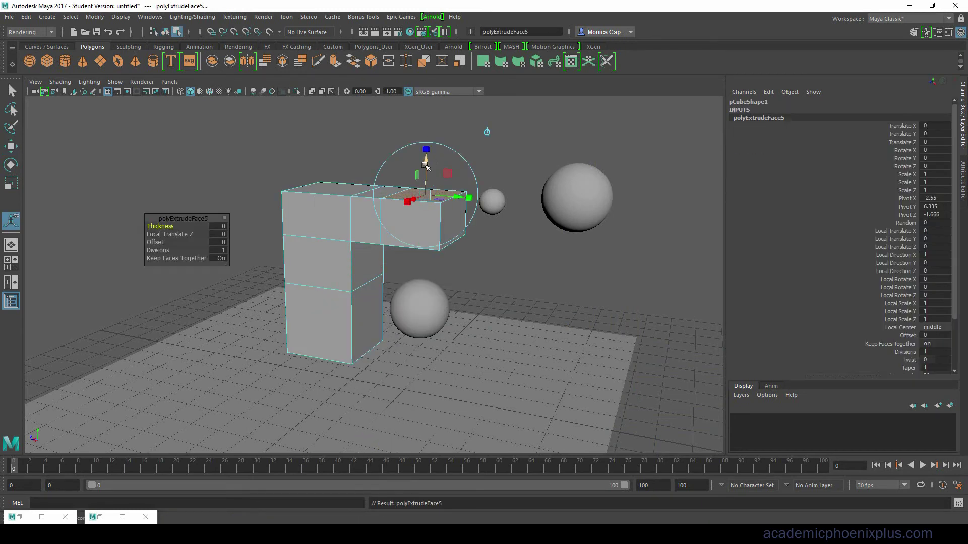
drag(426, 159, 425, 123)
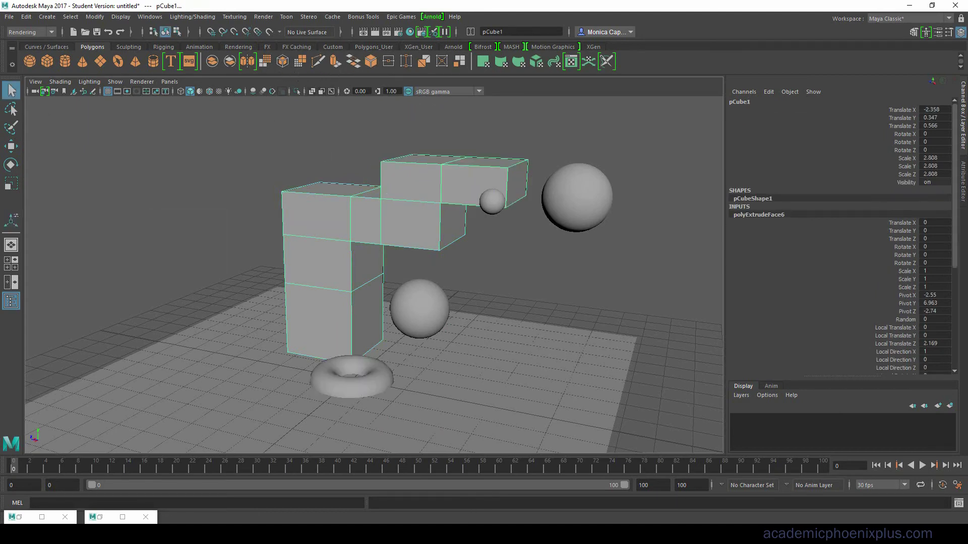
Check the snap shortcuts in the PDF cheat sheet, and in Maya snap the new block's front upper corner vertex to the neighbouring corner vertex.
key(alt+Tab)
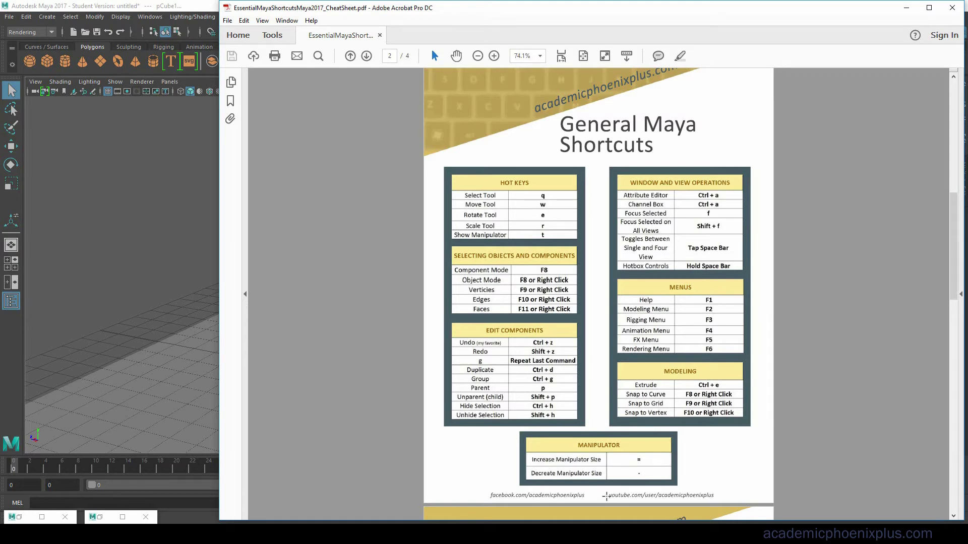
right_drag(506, 169, 470, 170)
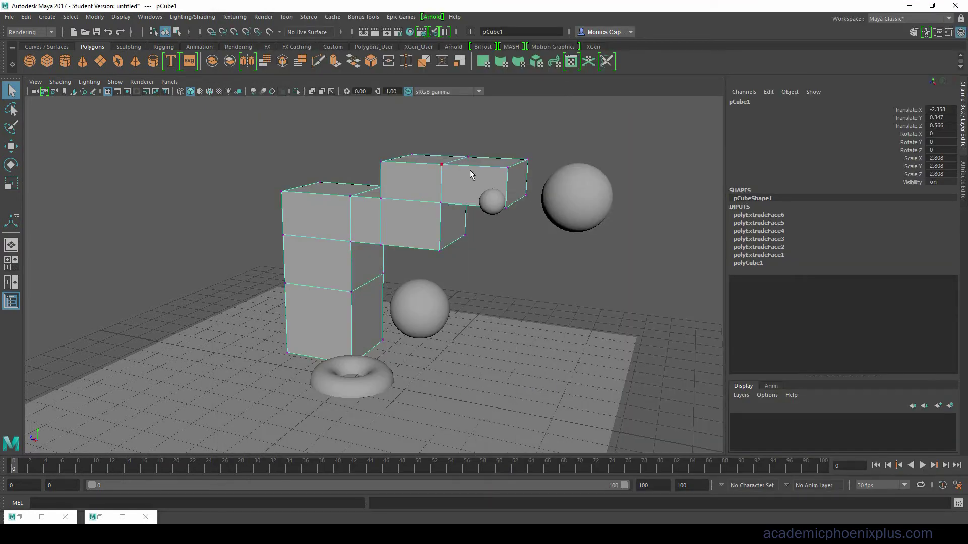
click(509, 169)
key(w)
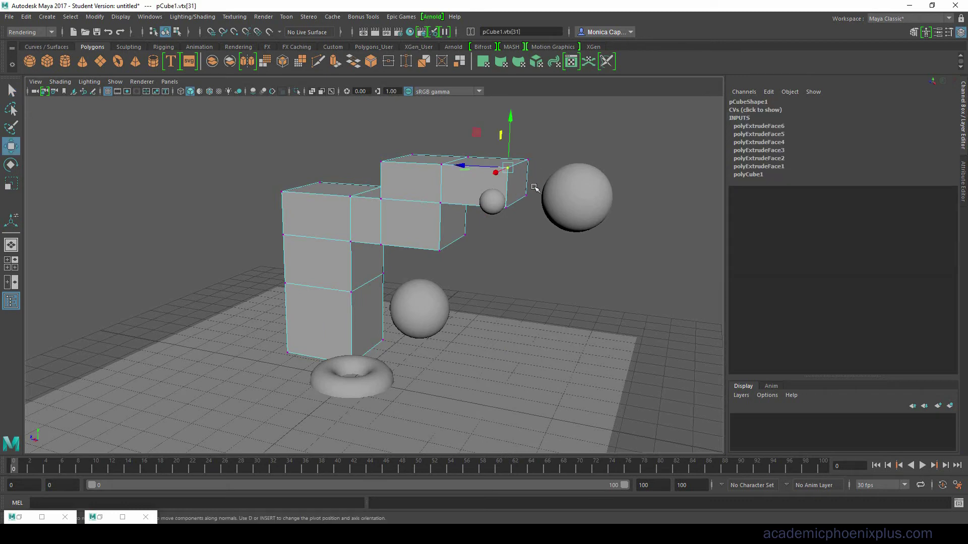
key(v)
mouse_move(527, 161)
middle_down()
mouse_move(441, 162)
mouse_move(438, 205)
mouse_move(499, 199)
mouse_move(536, 160)
mouse_move(576, 206)
mouse_move(494, 209)
mouse_move(527, 157)
middle_up()
Select pSphere1, move it freely around the perspective view, and bring it back to pCube1 using snapping.
click(429, 299)
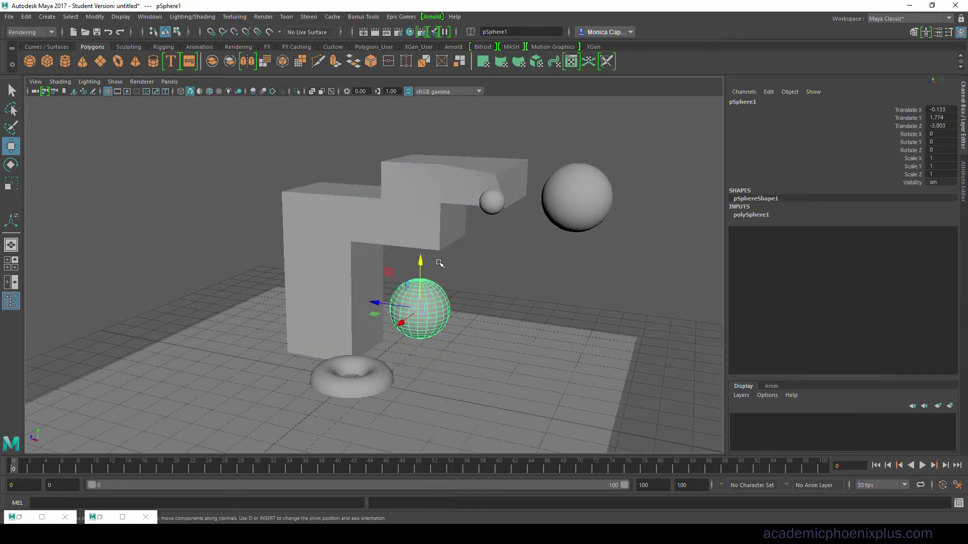
key(c)
key(x)
middle_drag(459, 327, 586, 247)
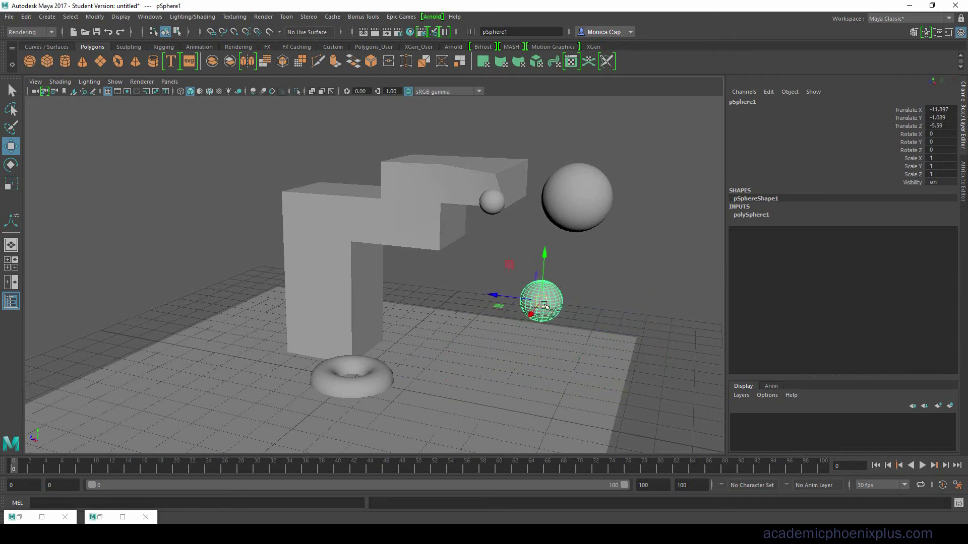
middle_drag(557, 292, 708, 188)
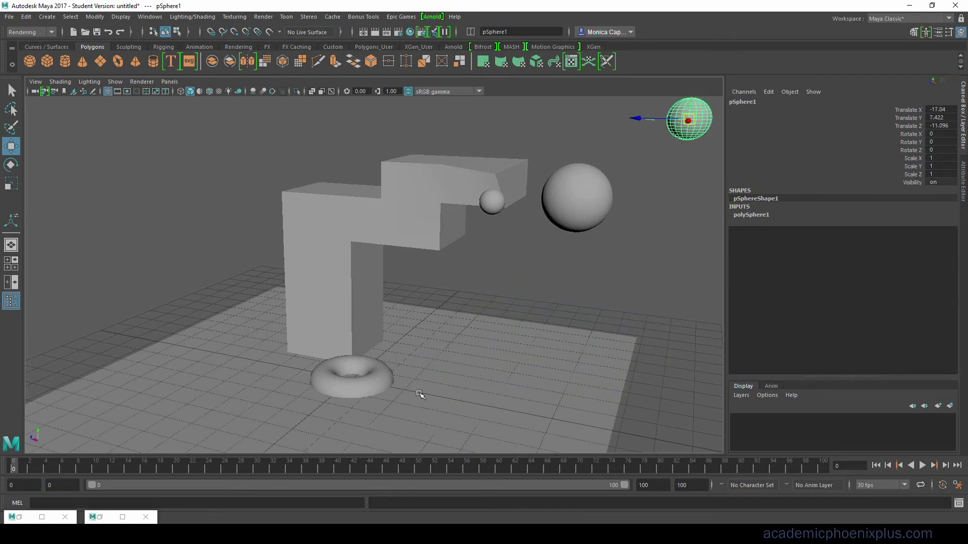
key(x)
middle_drag(672, 341, 456, 241)
Snap pSphere1 along pCube1's edges up to the upper corner of the raised block.
key(c)
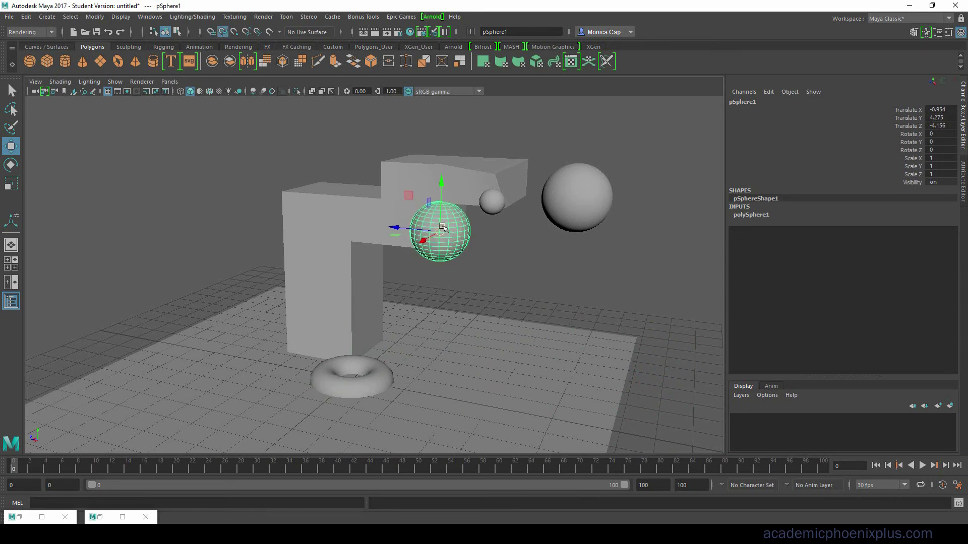
middle_drag(442, 231, 380, 164)
key(c)
Draw a five-point EP curve on the ground beside the torus and raise it above the grid.
click(49, 47)
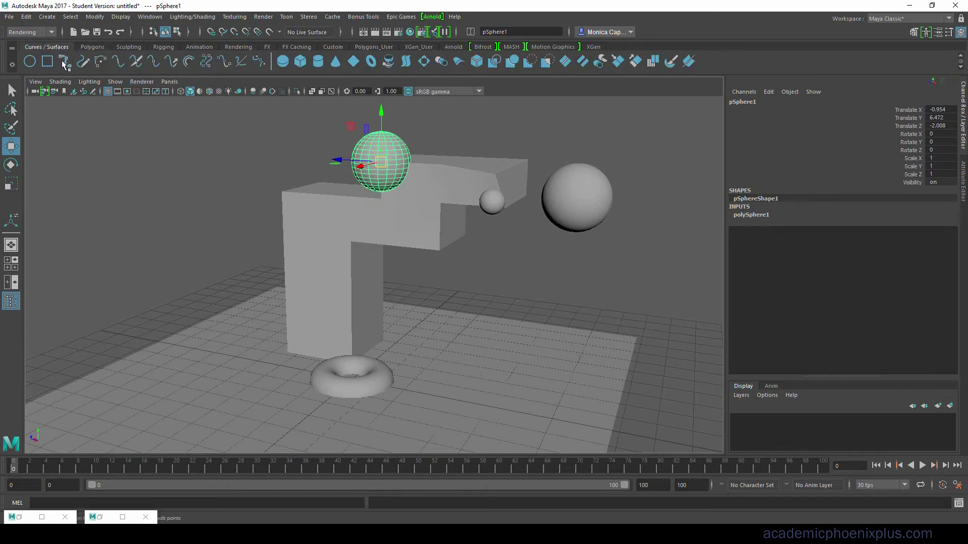
click(66, 63)
click(462, 337)
click(442, 373)
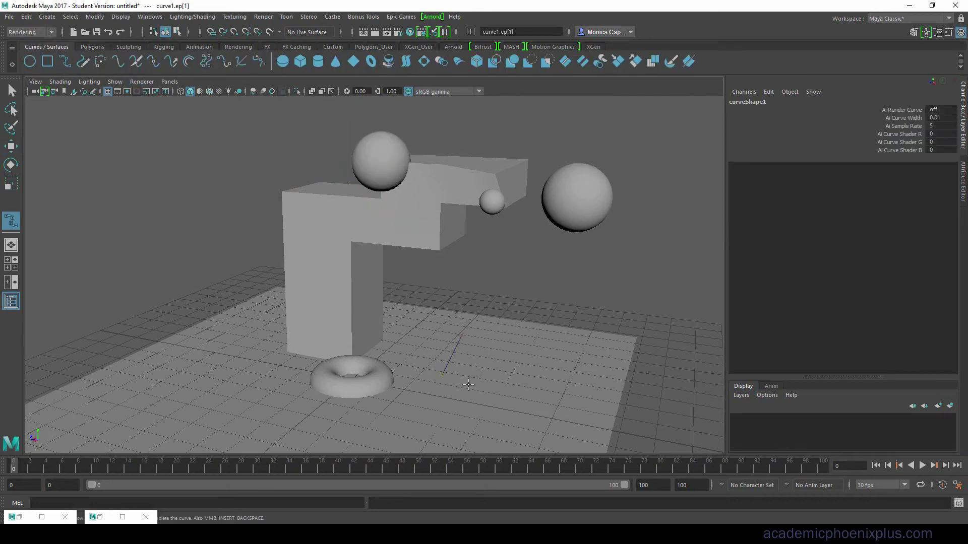
click(502, 384)
click(579, 344)
click(626, 354)
key(w)
drag(350, 345, 350, 249)
Snap pSphere1 onto the new curve and slide it along to the curve's far end.
click(396, 163)
middle_drag(535, 259, 468, 255)
middle_drag(518, 280, 625, 261)
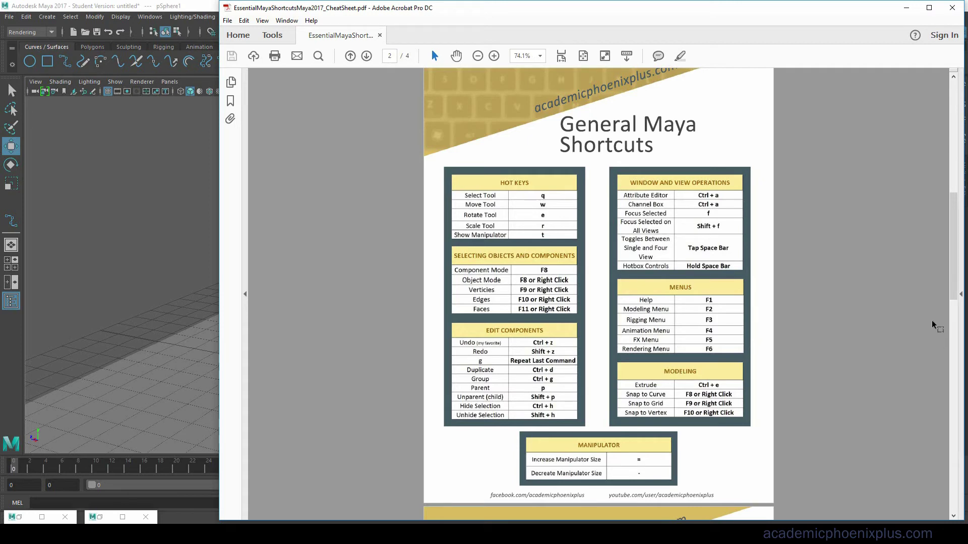
Check the manipulator shortcuts in the PDF, and in Maya scale the parent sphere to about 1.407 and rotate it about X.
mouse_move(951, 254)
mouse_down()
mouse_move(952, 263)
mouse_move(942, 255)
mouse_up()
click(161, 288)
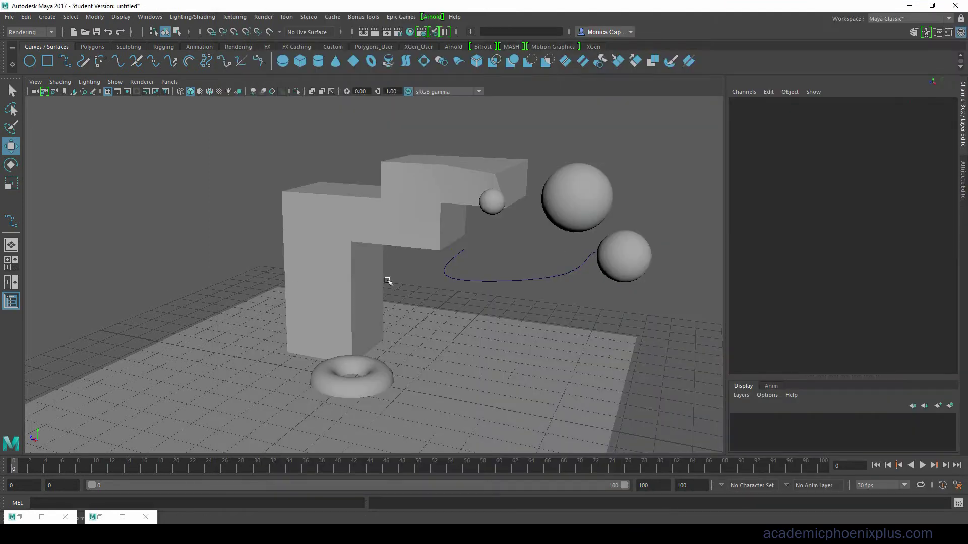
click(586, 200)
key(e)
key(r)
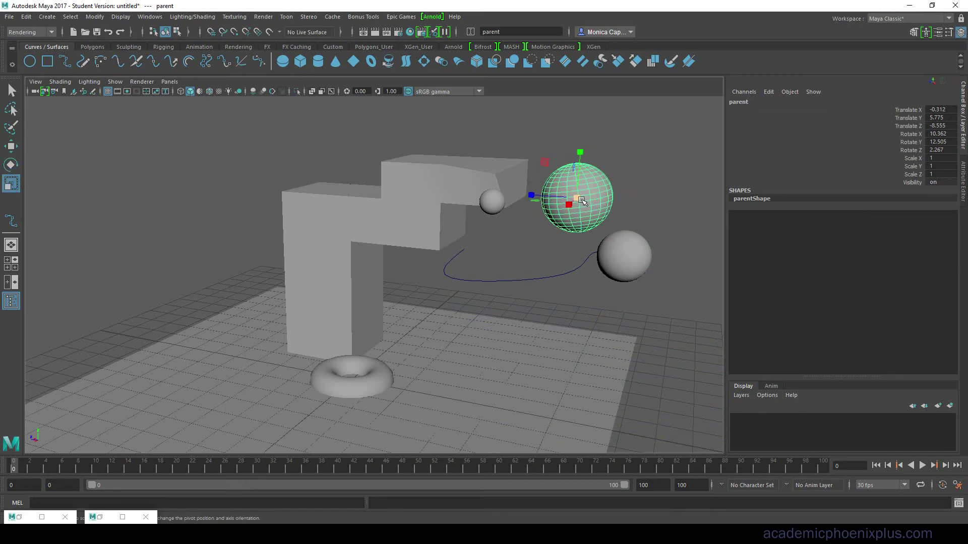
drag(578, 198, 599, 201)
key(e)
drag(538, 176, 545, 154)
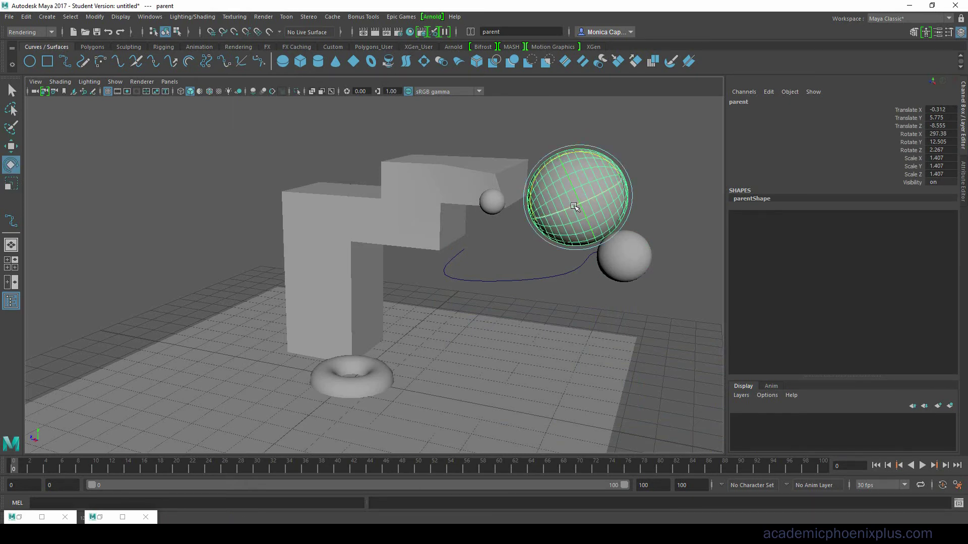
Shrink and enlarge the rotate manipulator on the parent sphere several times using the manipulator size shortcuts.
key(plus)
key(minus)
key(minus)
key(minus)
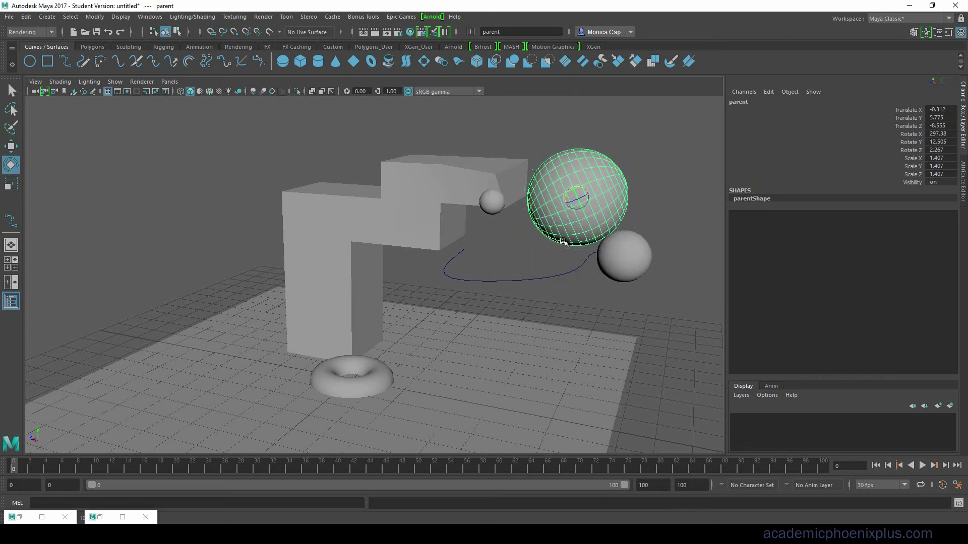
key(equal)
key(equal)
key(equal)
key(equal)
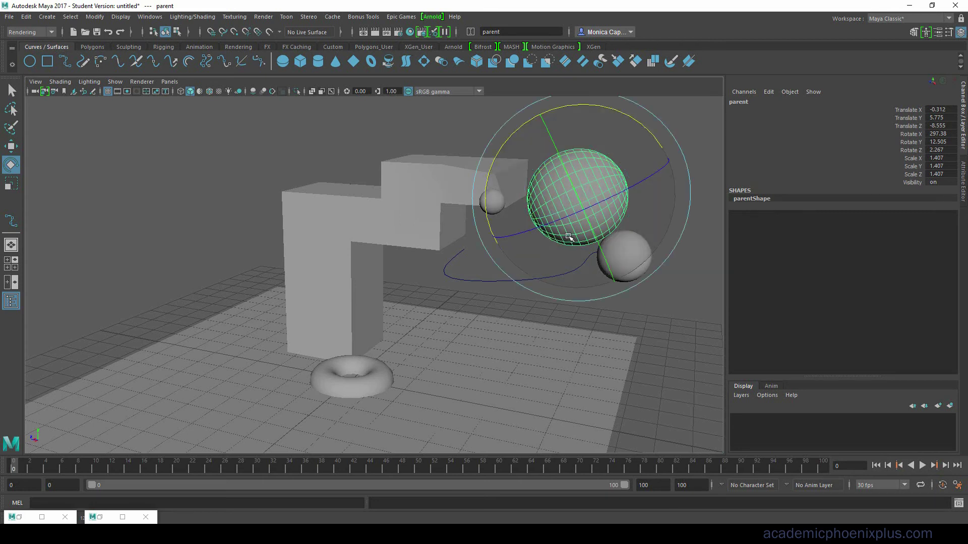
key(minus)
key(minus)
key(minus)
key(minus)
key(equal)
key(equal)
key(equal)
key(equal)
key(minus)
key(minus)
key(minus)
key(minus)
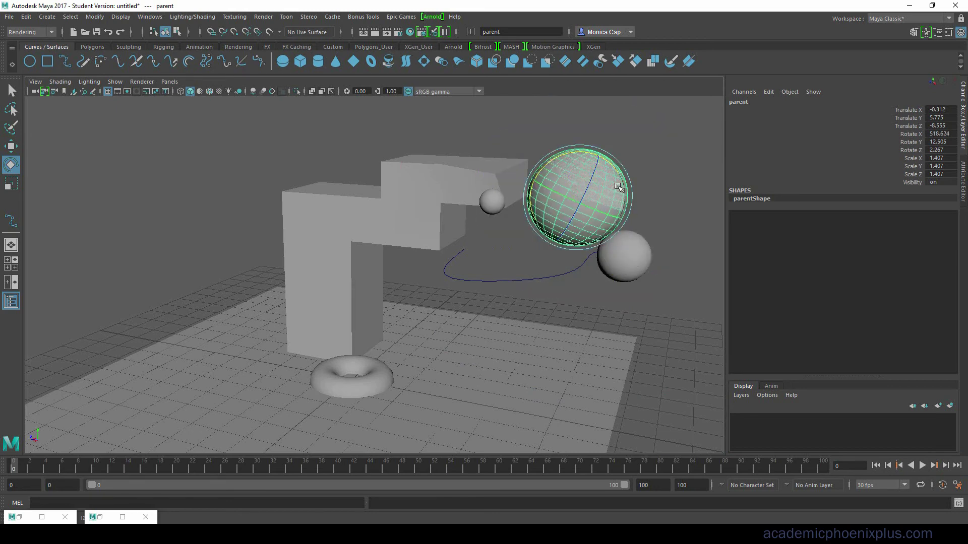
Rotate the parent sphere, enlarge the manipulator, and rotate the sphere again to about 1066.7, 7.4 and -23.8 degrees in X, Y and Z.
drag(604, 175, 585, 259)
key(equal)
key(equal)
drag(593, 184, 572, 196)
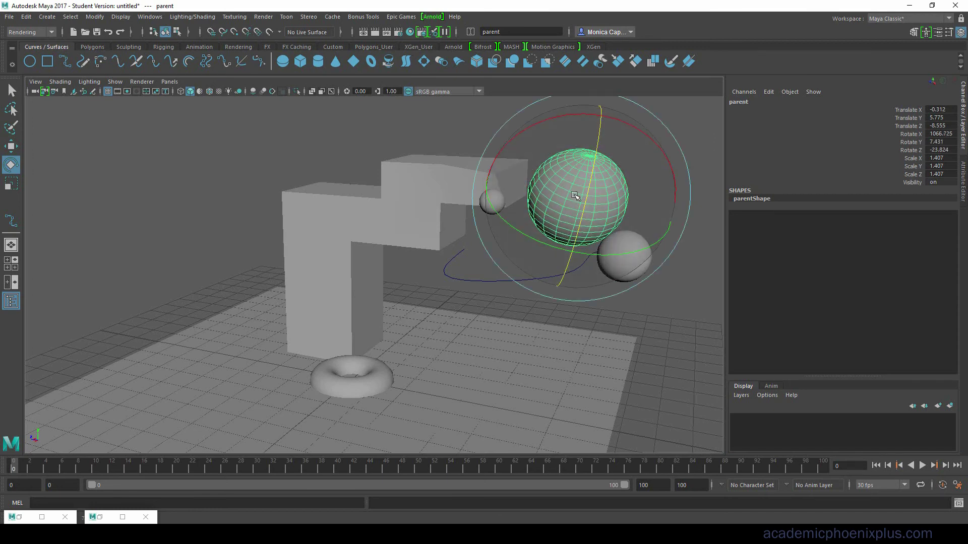
Cycle the parent sphere's manipulator between the Move, Rotate and Scale tools, ending on Scale.
key(w)
key(r)
key(w)
key(r)
key(e)
key(r)
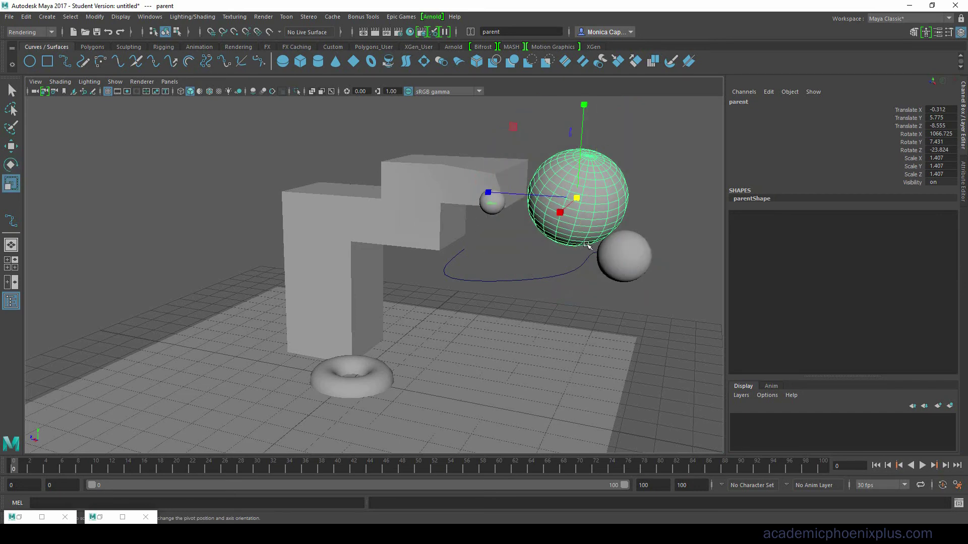
Switch to the PDF cheat sheet and go to the Graphic Tablet Pen Settings on page 3.
key(alt+Tab)
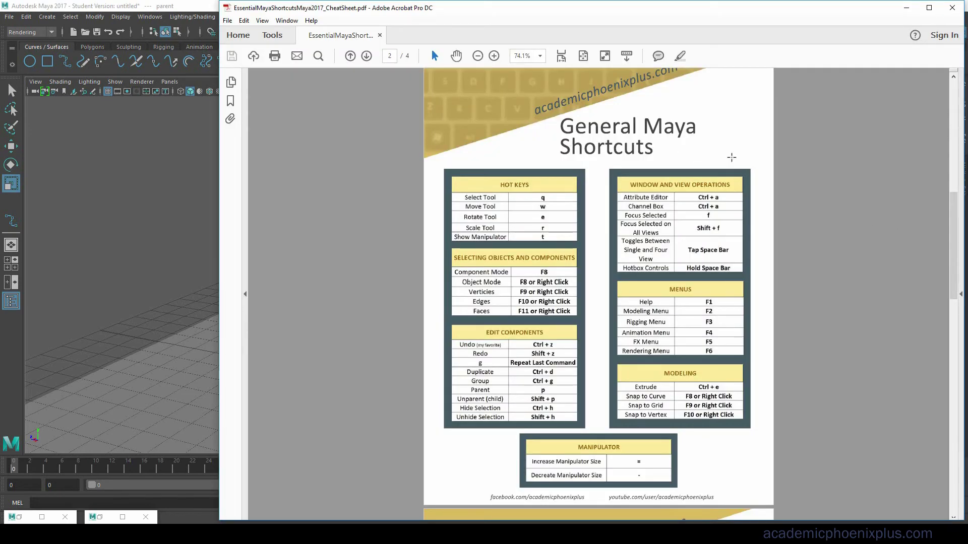
scroll(957, 300, down, 4)
drag(956, 296, 936, 359)
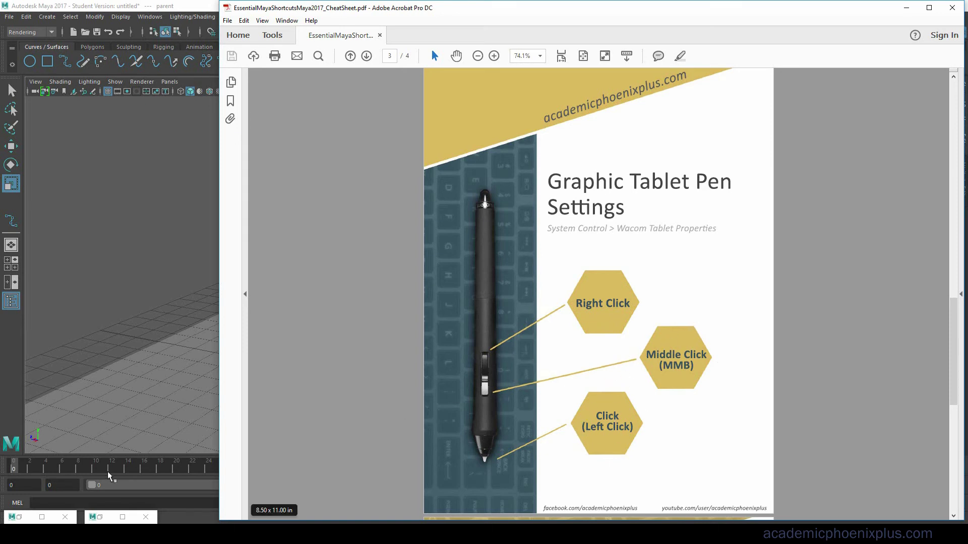
Open Wacom Tablet Properties from the Windows search, view the pen button settings, and close the window.
key(super)
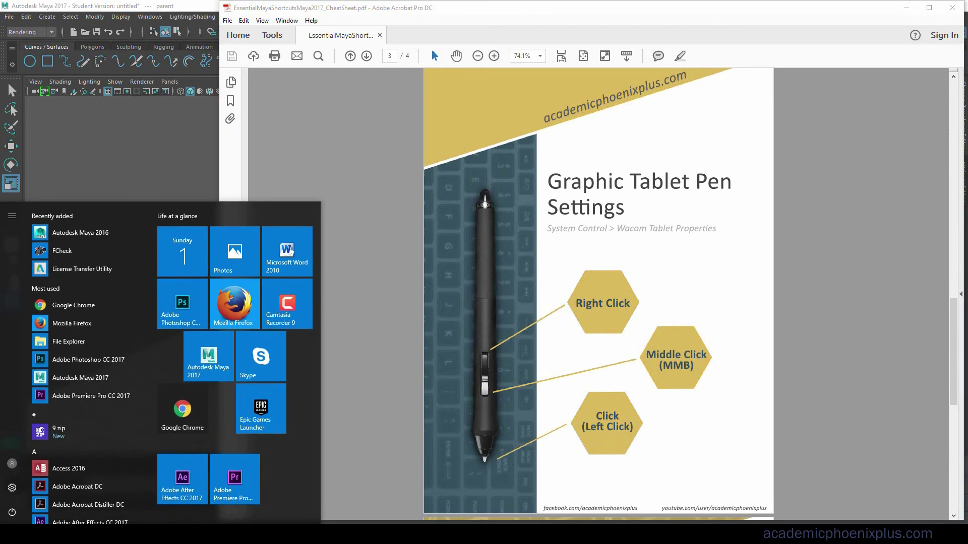
text(wac)
key(Return)
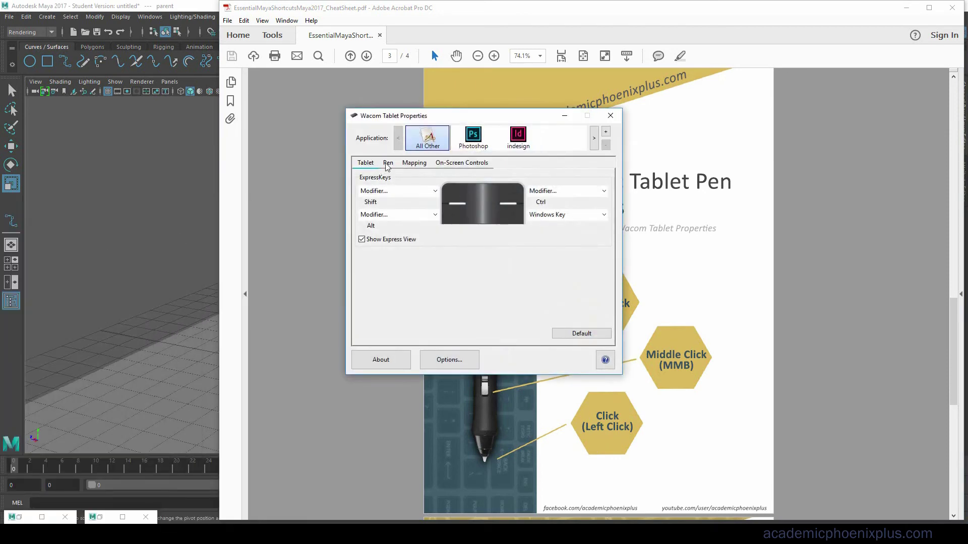
click(385, 165)
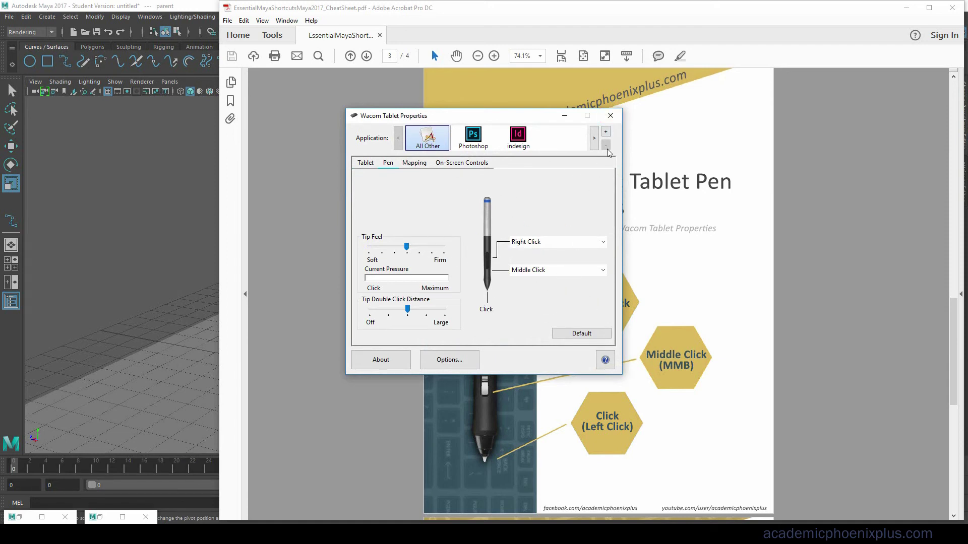
click(611, 115)
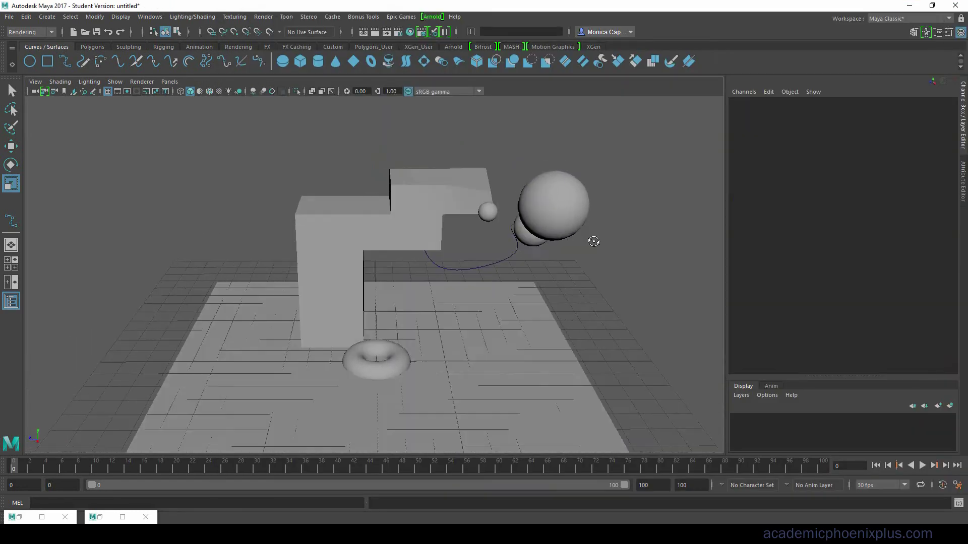
Select the extruded cube and view it from different angles and distances.
alt+drag(593, 242, 368, 302)
click(548, 253)
click(367, 302)
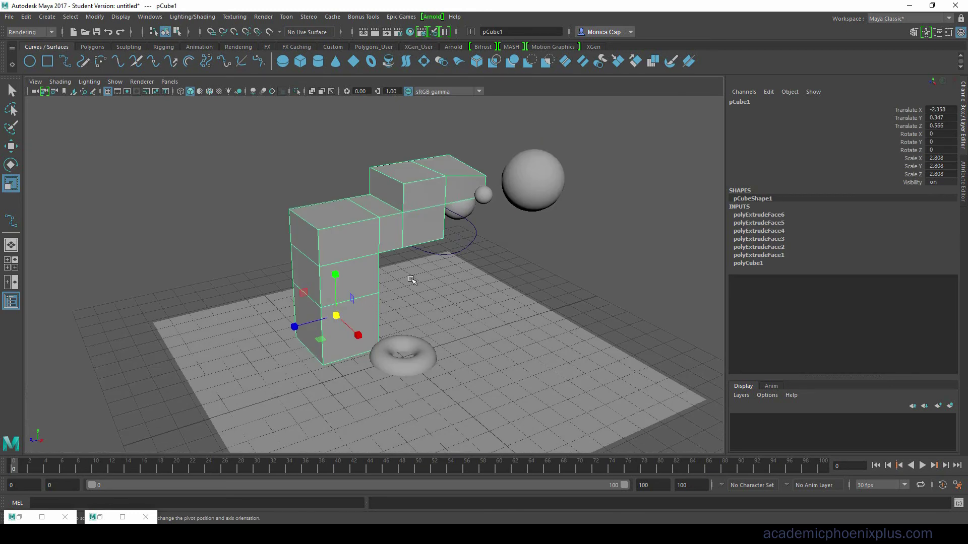
alt+drag(471, 239, 406, 244)
right_drag(407, 244, 452, 232)
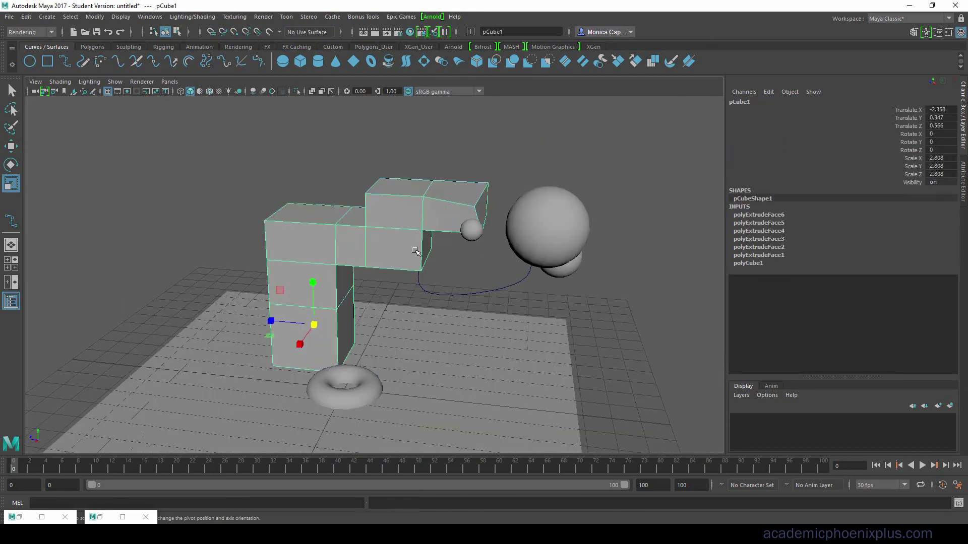
Consult the Preference Settings section of the PDF cheat sheet, and open the general Settings category of Maya's Preferences.
click(394, 533)
drag(952, 347, 960, 426)
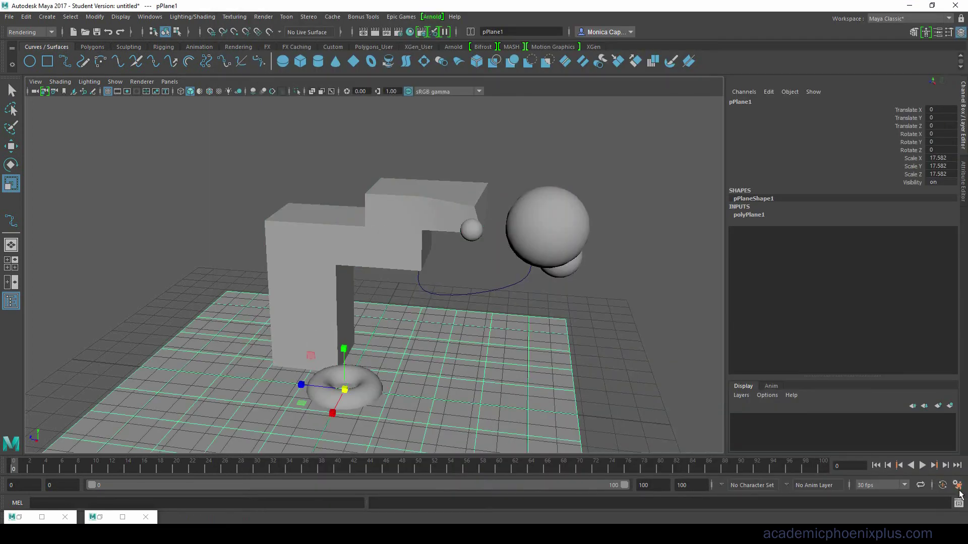
click(957, 485)
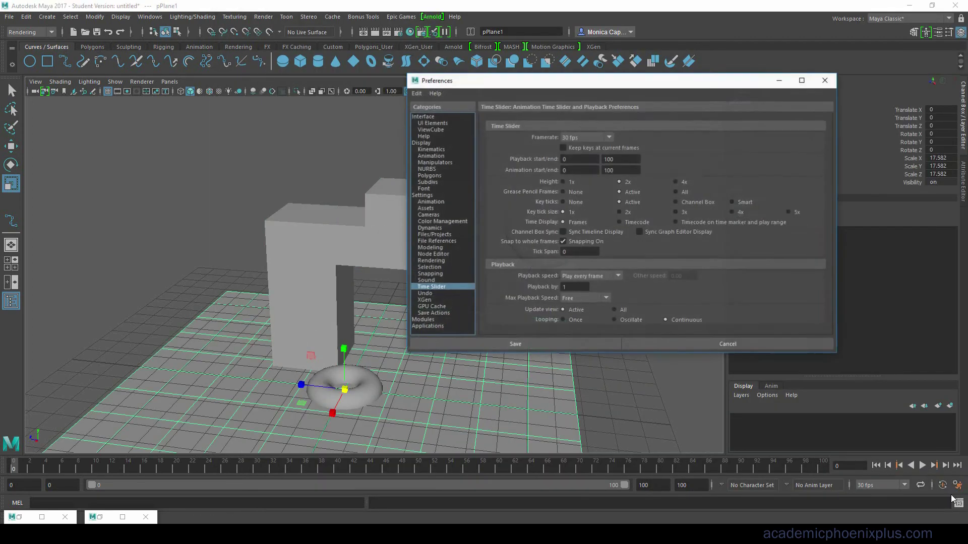
drag(515, 85, 405, 94)
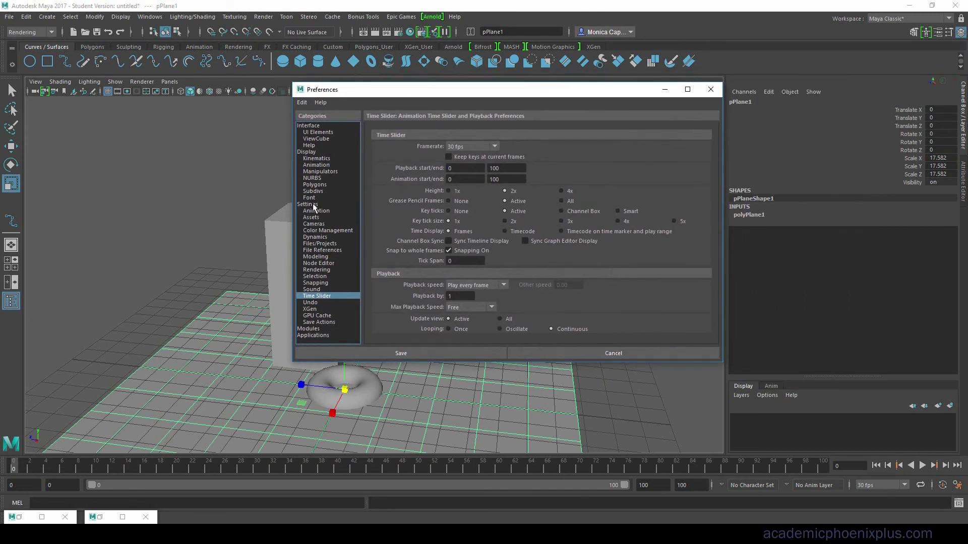
click(308, 204)
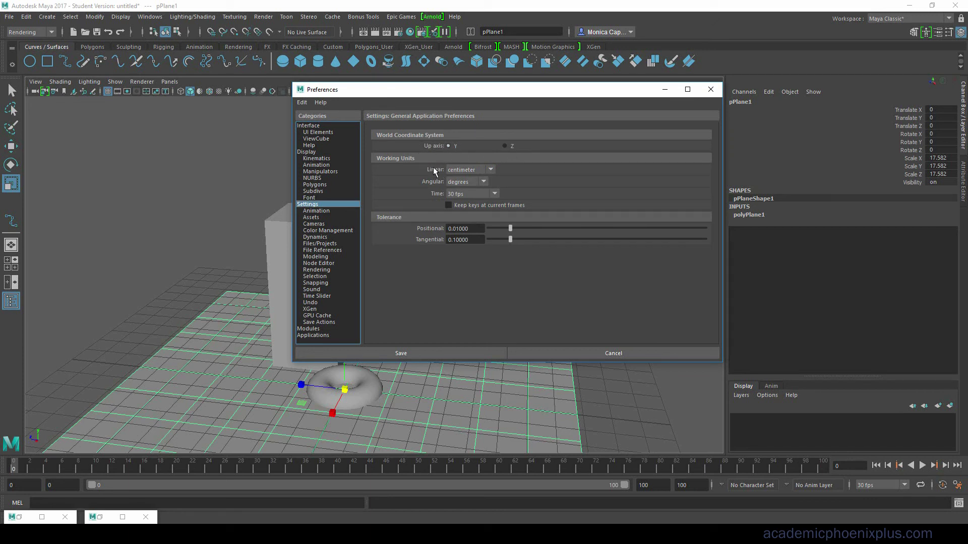
Review the linear working unit options and the up axis setting, keeping centimeter and Y.
click(461, 170)
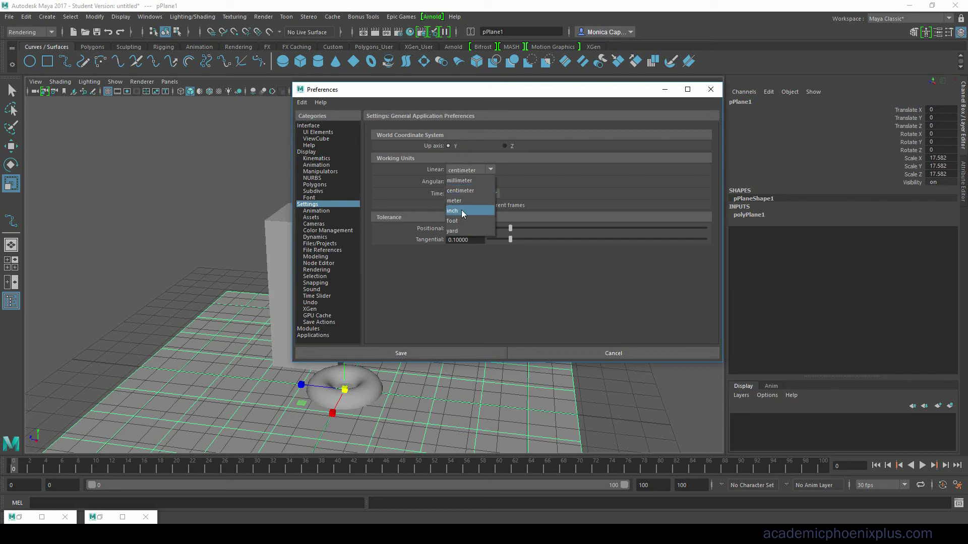
click(427, 277)
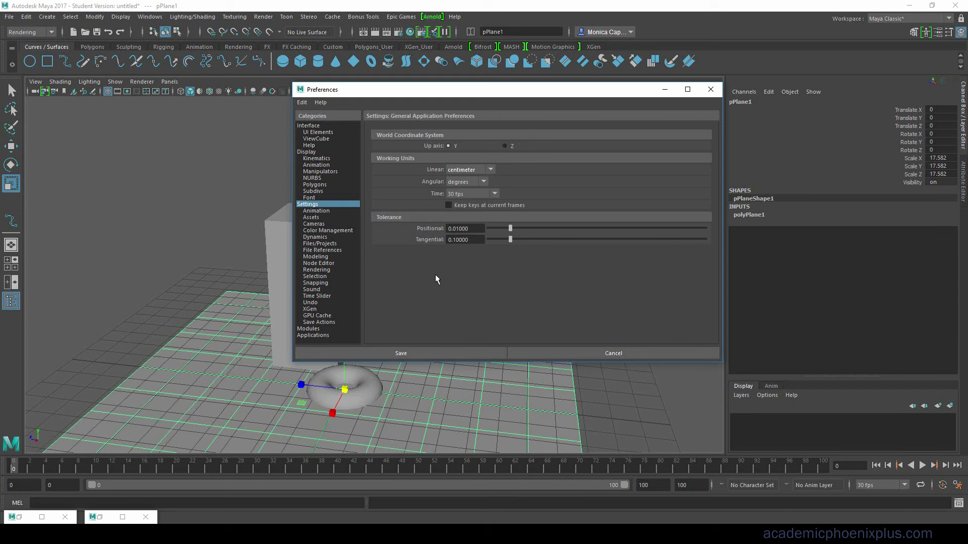
click(485, 171)
click(445, 145)
Set the undo queue to Infinite with Undo on, and close the Preferences.
click(310, 303)
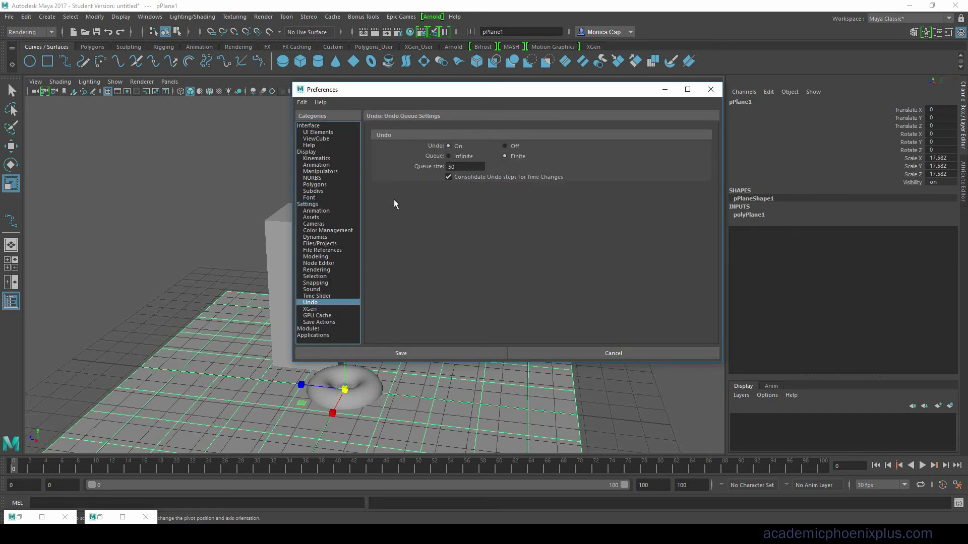
click(459, 146)
click(465, 157)
click(517, 157)
double_click(457, 167)
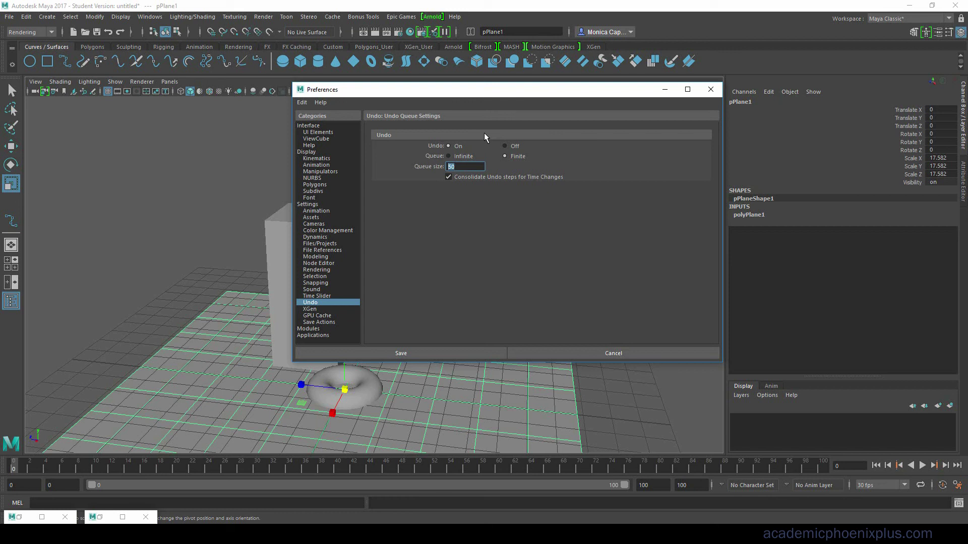
click(471, 156)
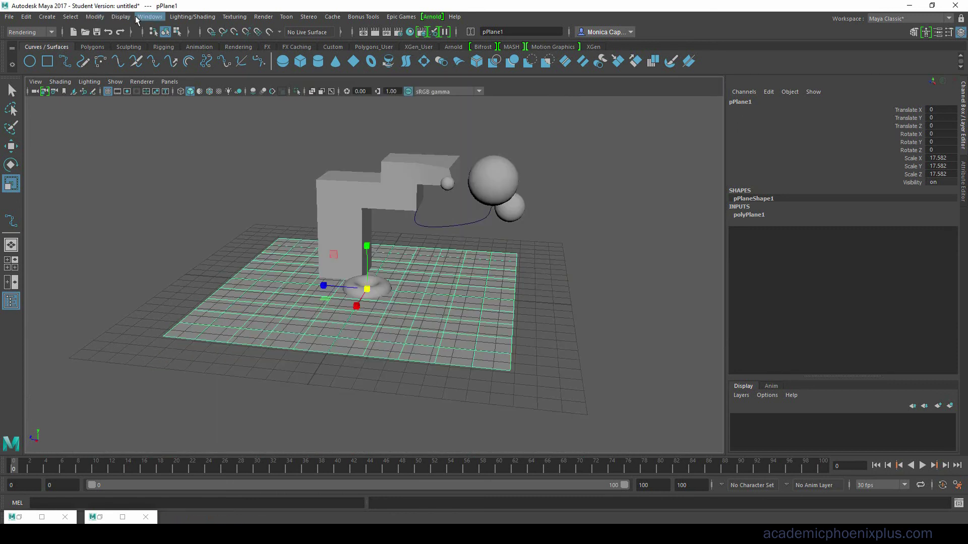
Hide the viewport grid and show it again.
click(121, 17)
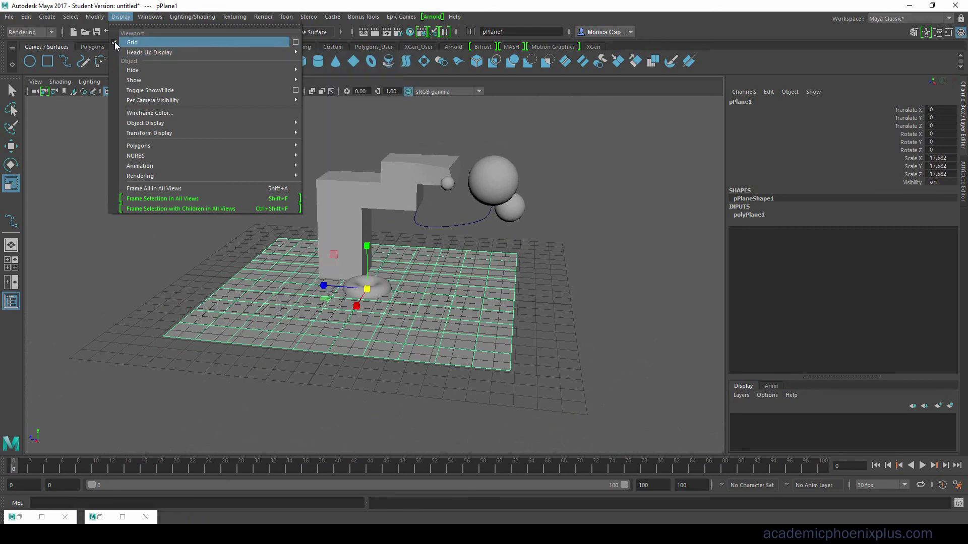
click(115, 42)
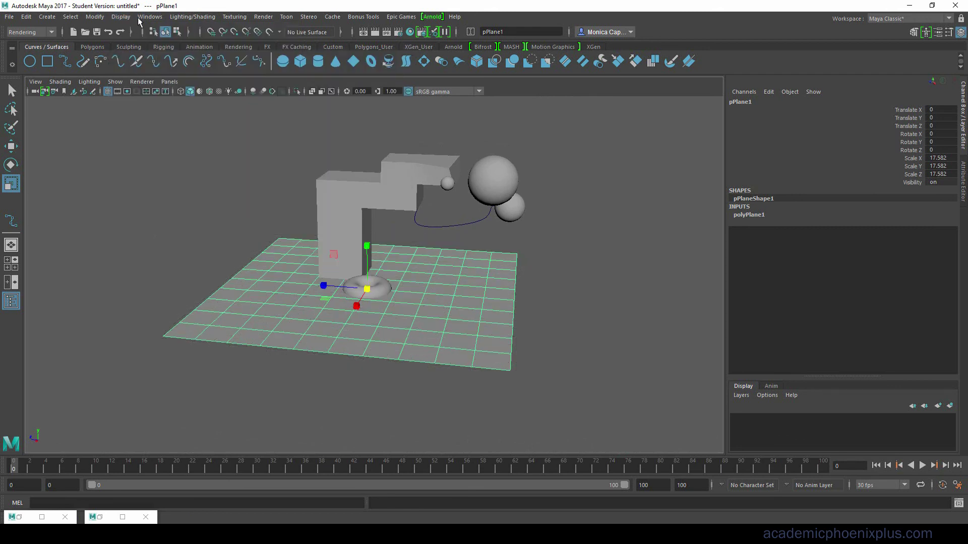
click(121, 16)
click(114, 41)
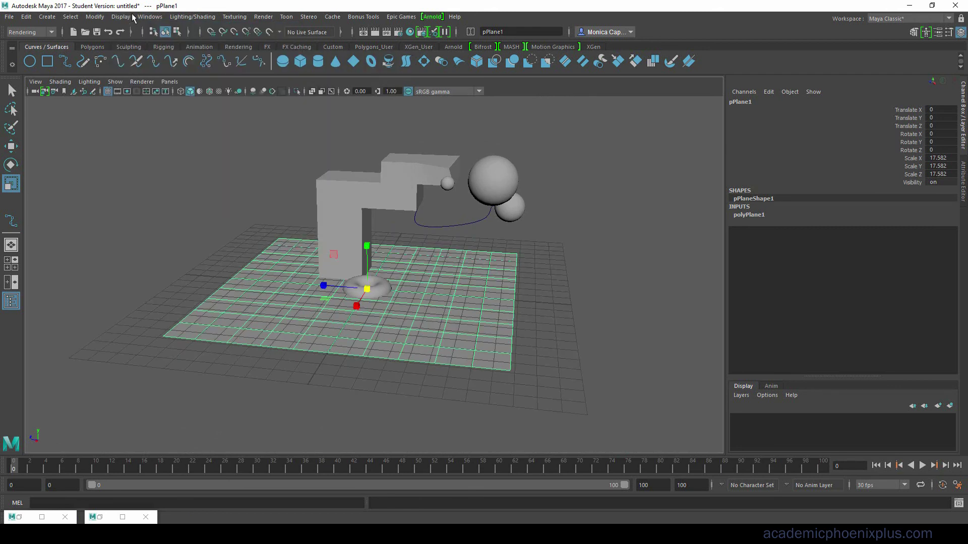
In the Grid Options, apply a length and width of 1000 units, grid lines every 100 units and 10 subdivisions.
click(126, 17)
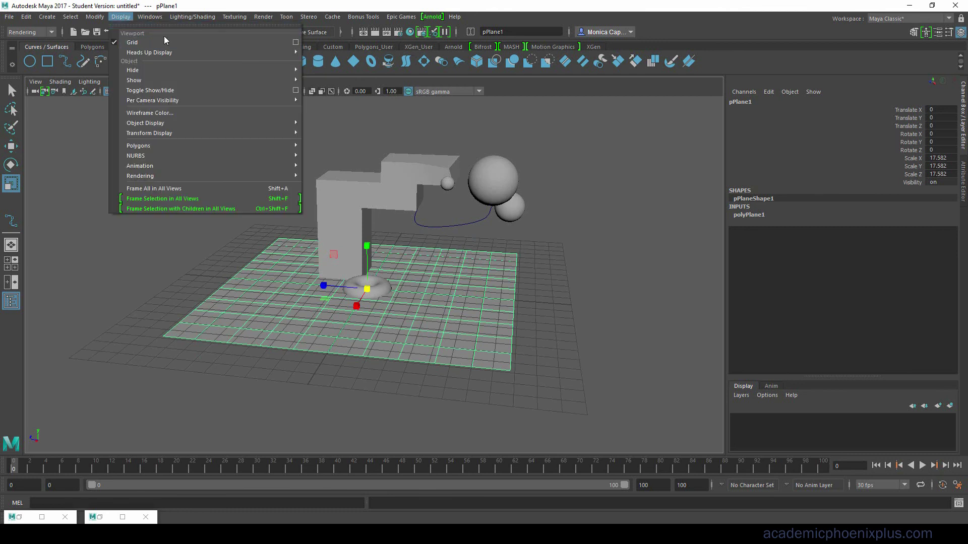
click(296, 42)
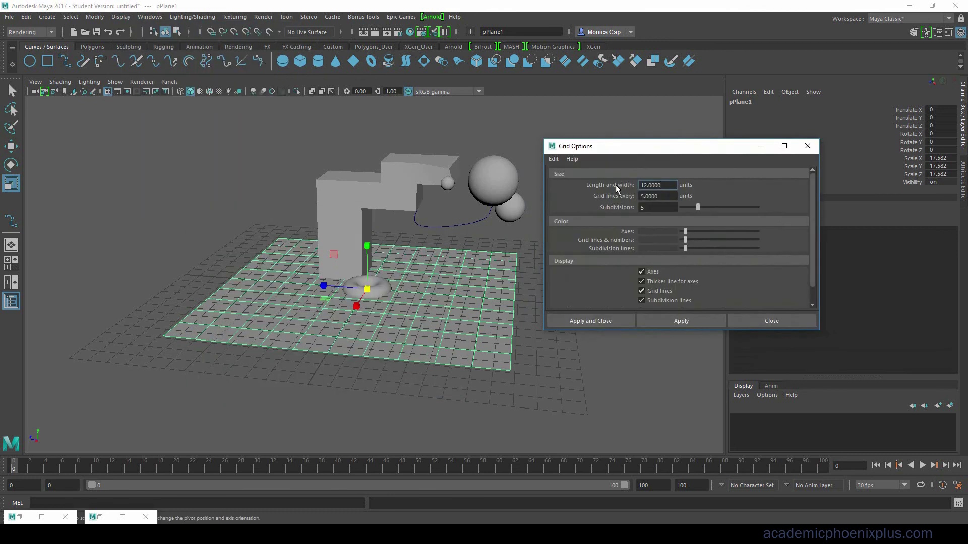
double_click(659, 185)
double_click(642, 196)
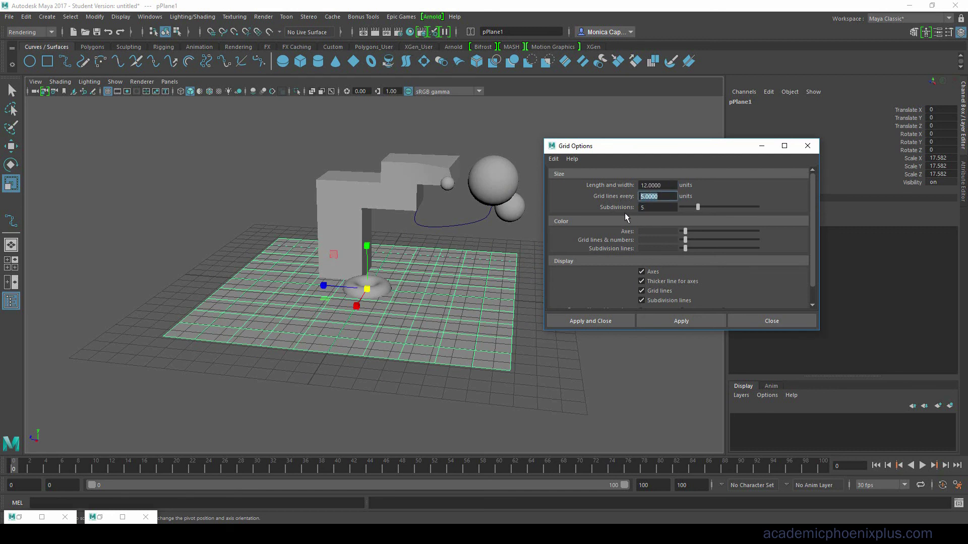
double_click(644, 207)
double_click(657, 186)
drag(666, 197, 594, 224)
drag(665, 186, 611, 195)
key(Tab)
key(Tab)
key(shift+Tab)
key(shift+Tab)
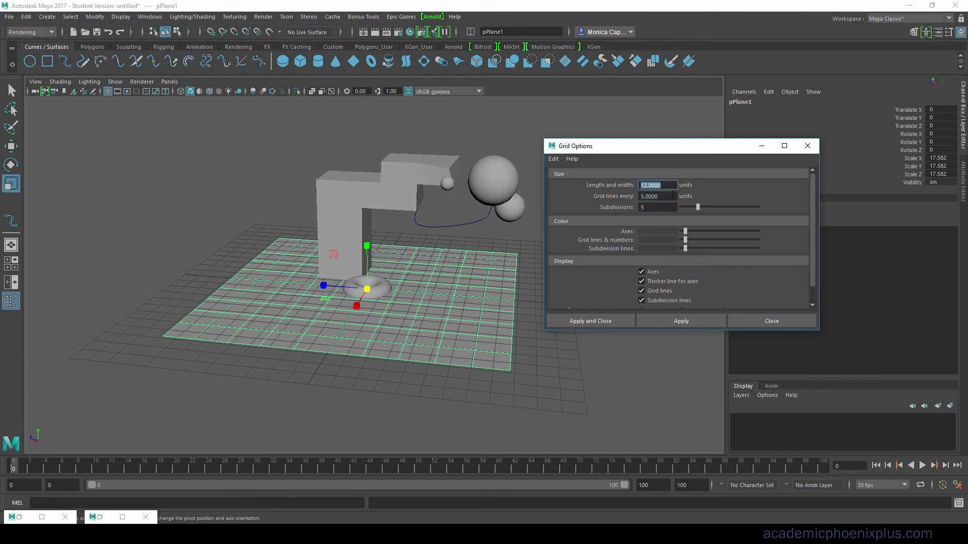
key(Tab)
key(shift+Tab)
text(1000)
key(Tab)
text(100)
key(Tab)
text(10)
click(700, 319)
Examine the enlarged grid around the plane from several distances and angles.
alt+right_drag(451, 353, 110, 205)
alt+right_drag(386, 145, 63, 204)
alt+middle_drag(358, 330, 399, 279)
alt+drag(437, 289, 461, 292)
key(a)
key(f)
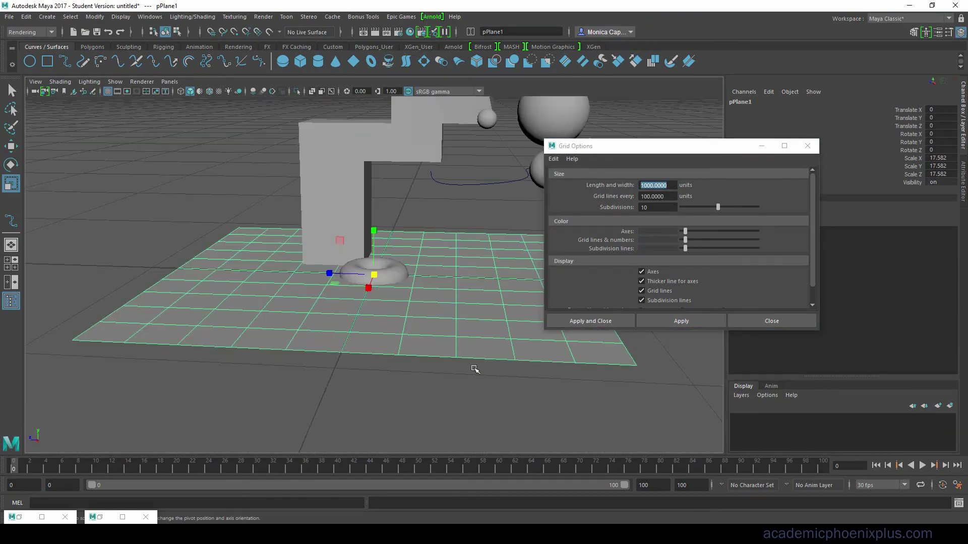
alt+right_drag(496, 386, 182, 244)
alt+drag(181, 244, 402, 287)
key(f)
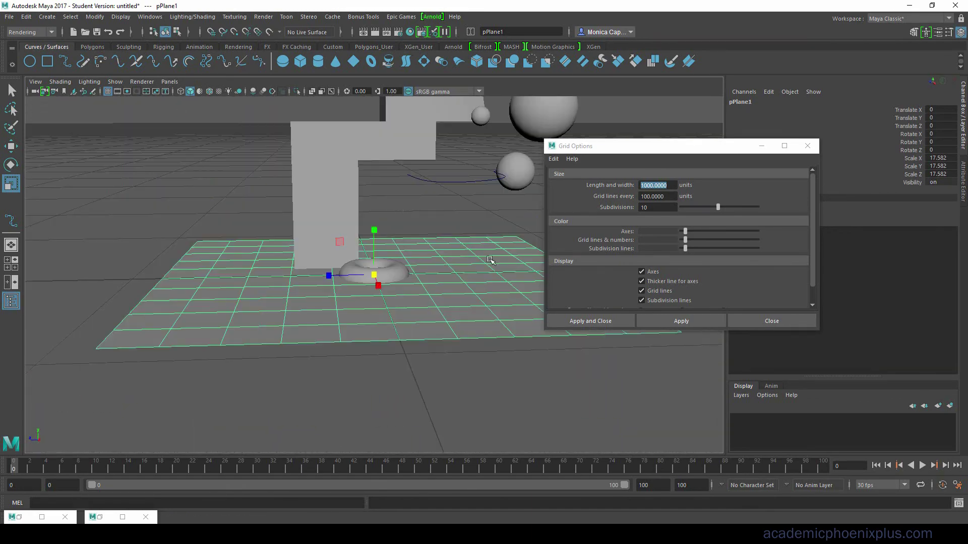
alt+right_drag(509, 284, 368, 346)
alt+right_drag(465, 297, 440, 281)
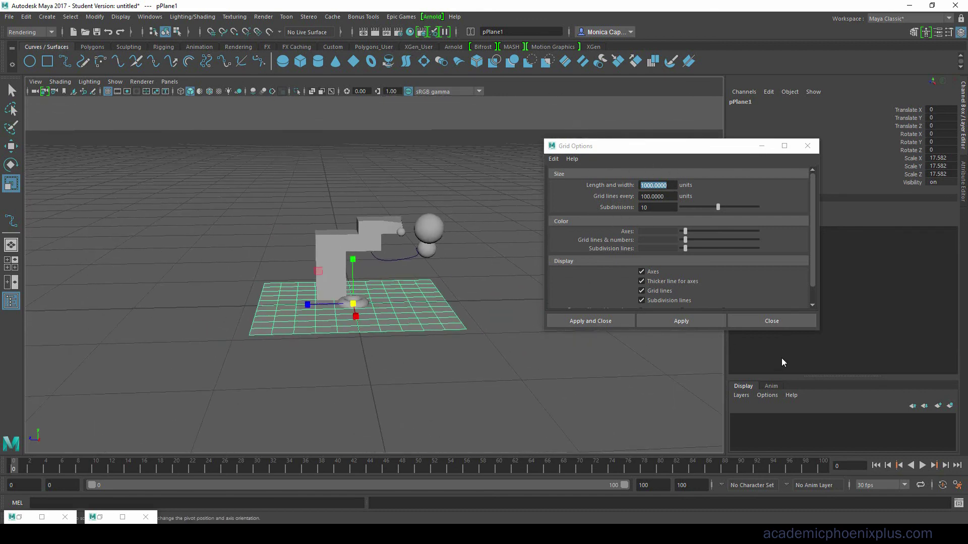
Reset the Grid Options to their default settings and apply them to the viewport.
click(772, 321)
click(120, 17)
click(297, 40)
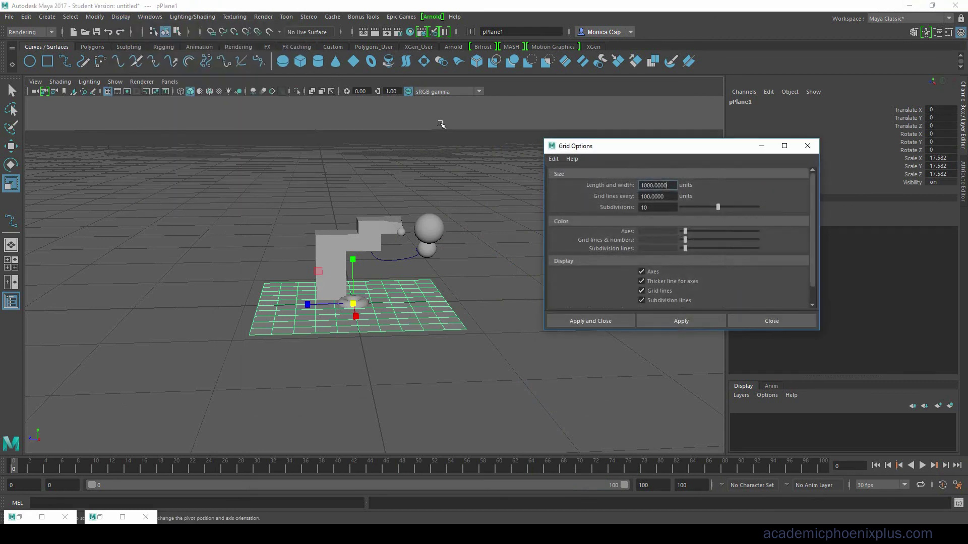
click(553, 158)
click(570, 181)
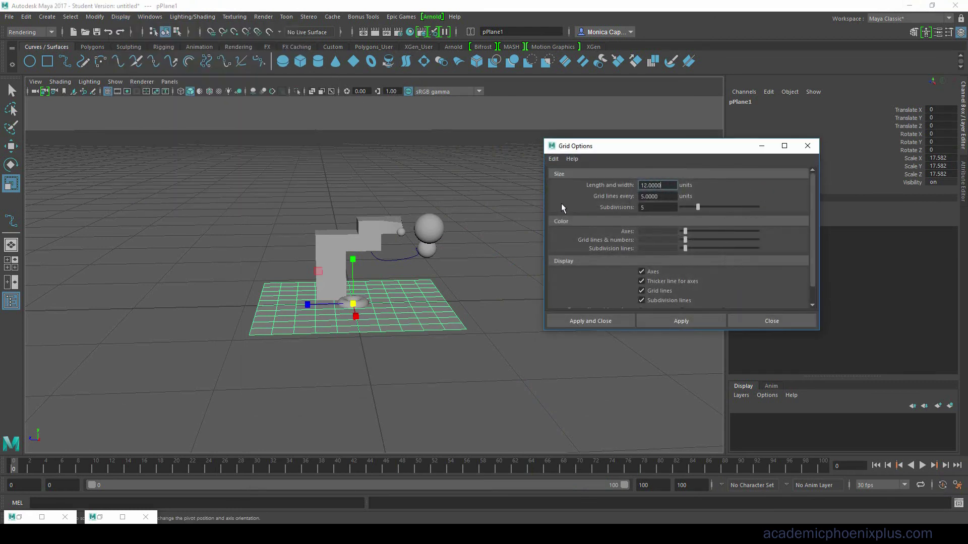
click(594, 321)
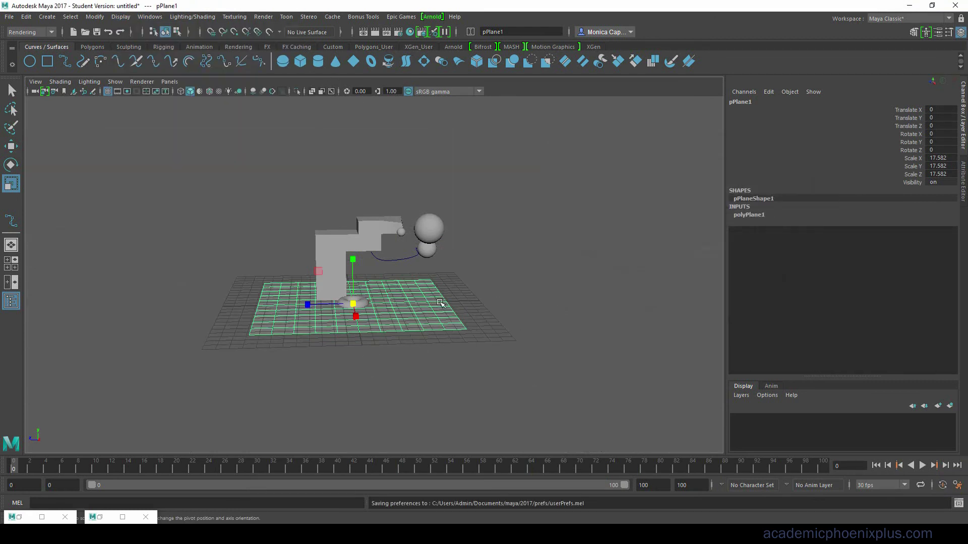
scroll(424, 318, up, 3)
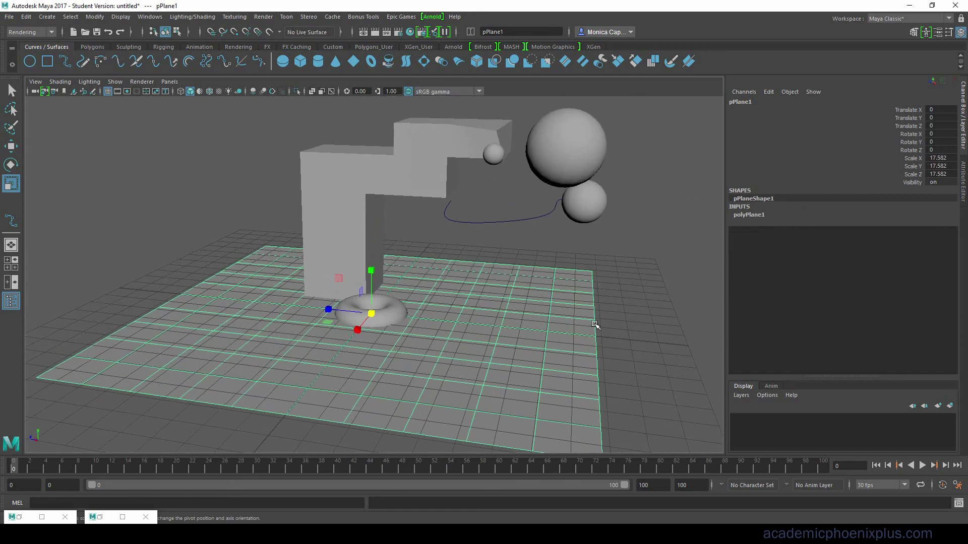
alt+right_drag(597, 326, 459, 348)
alt+drag(456, 350, 478, 344)
Scroll the PDF cheat sheet back toward its beginning, and select the Academic Phoenix Plus website address in the browser.
key(alt+Tab)
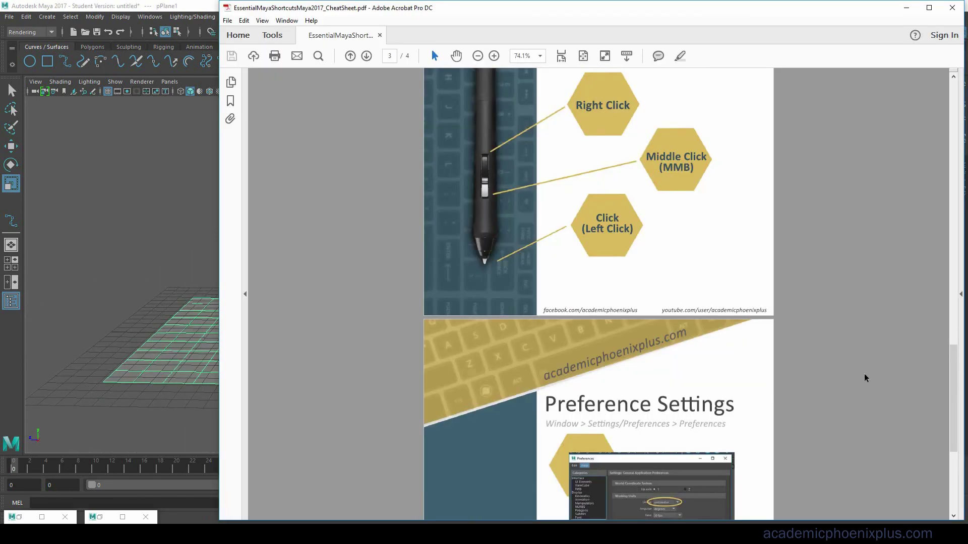
drag(952, 398, 959, 116)
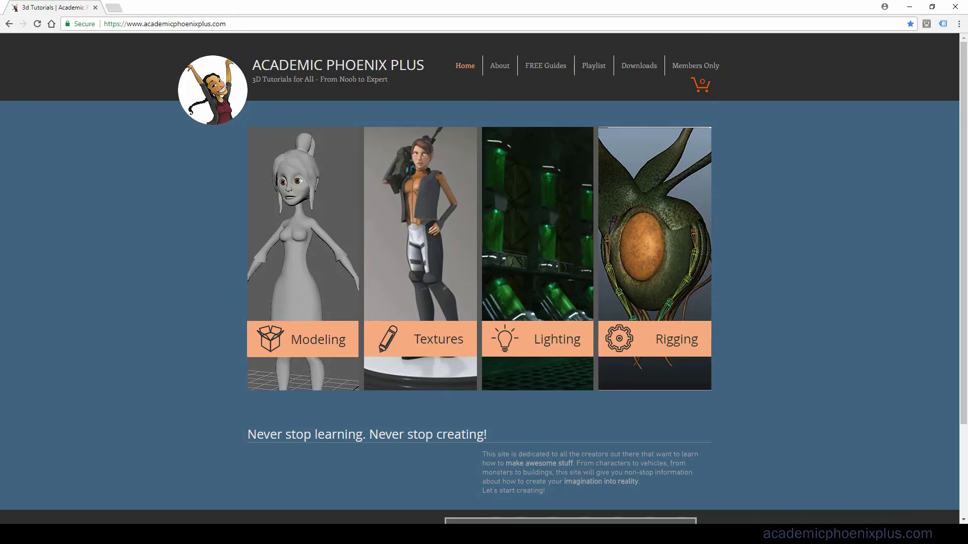
click(242, 23)
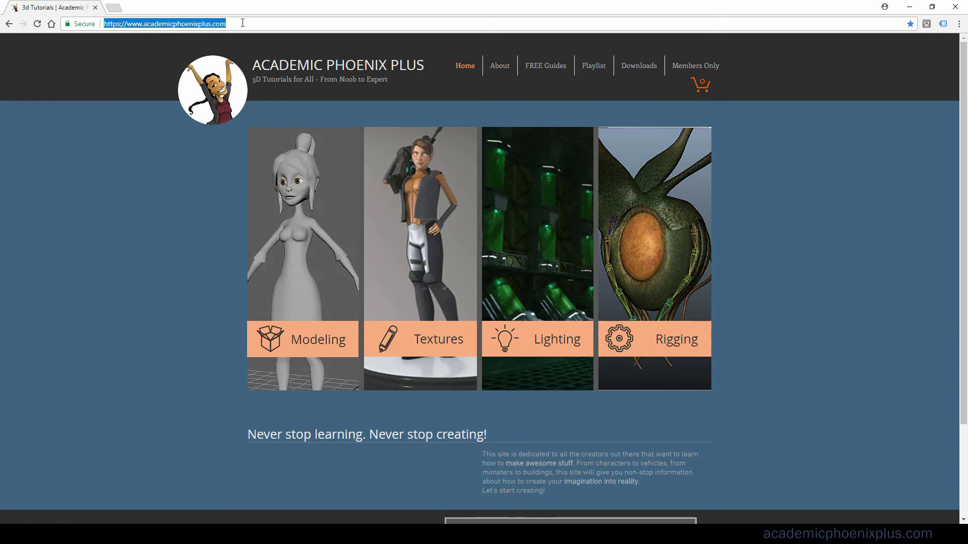